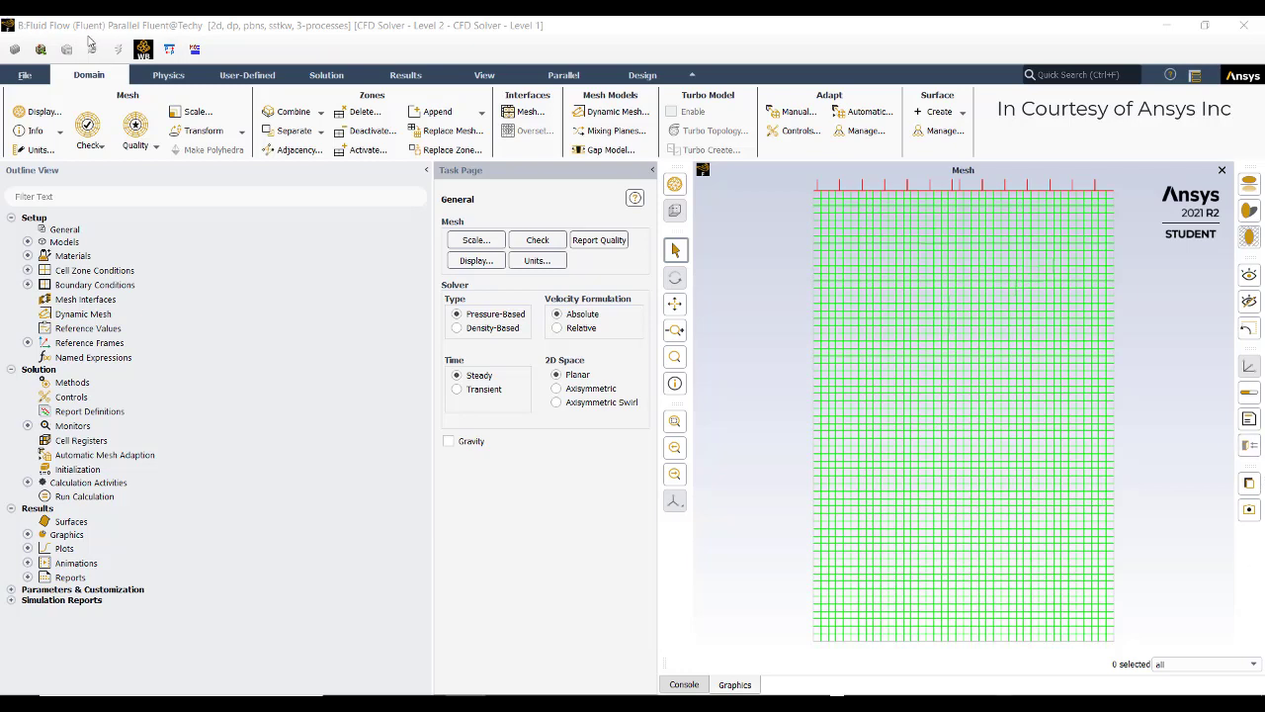
- Set the solver to transient and enable gravity with a Y acceleration of -9.81 m/s²
click(71, 229)
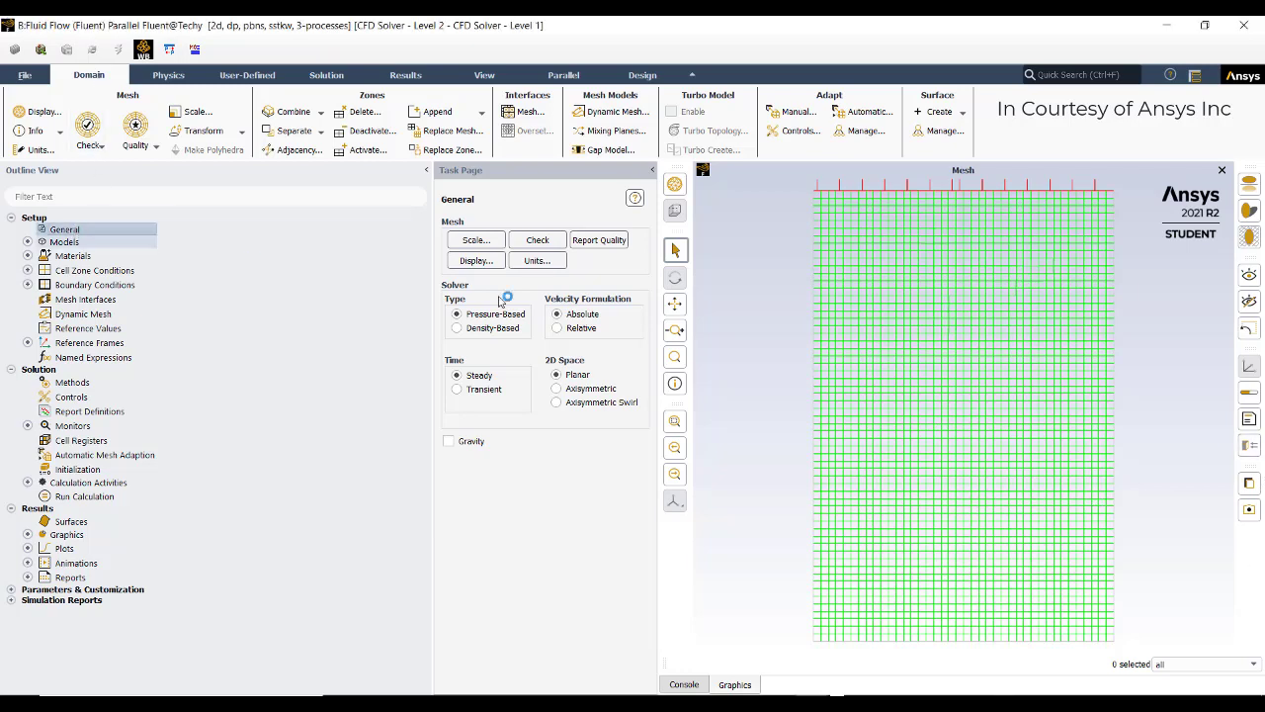
click(484, 388)
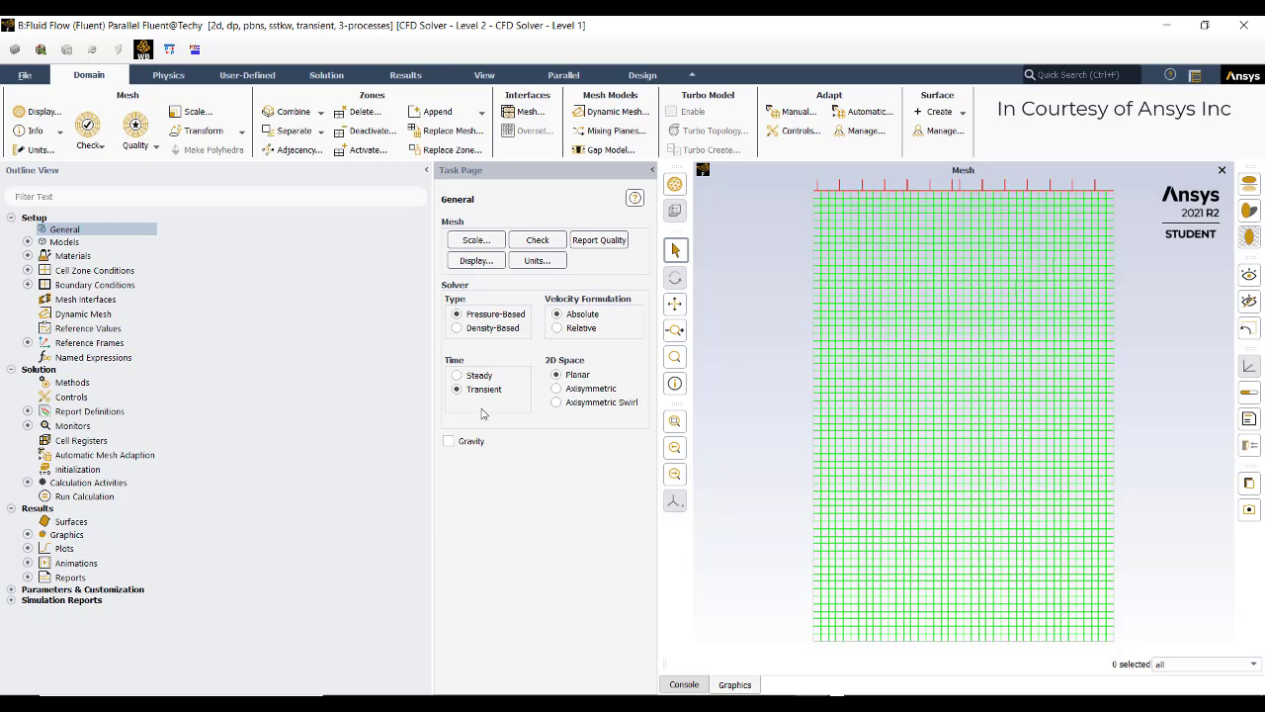
click(453, 443)
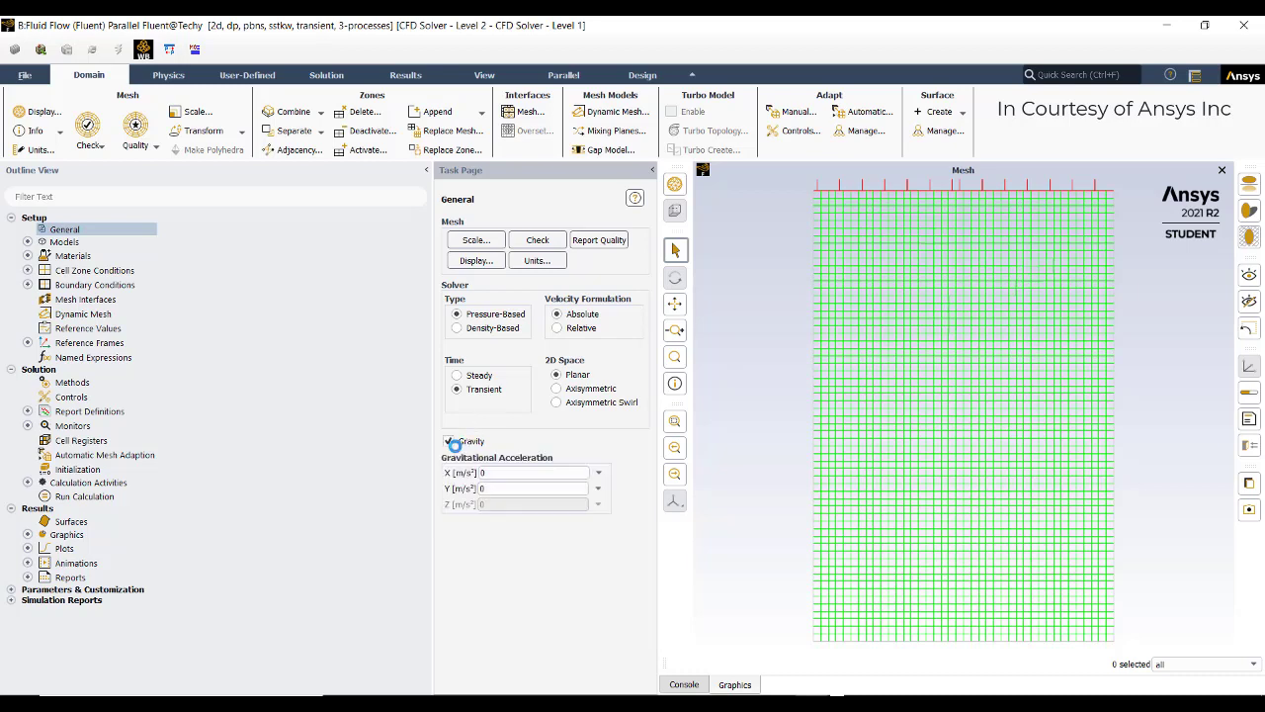
double_click(482, 495)
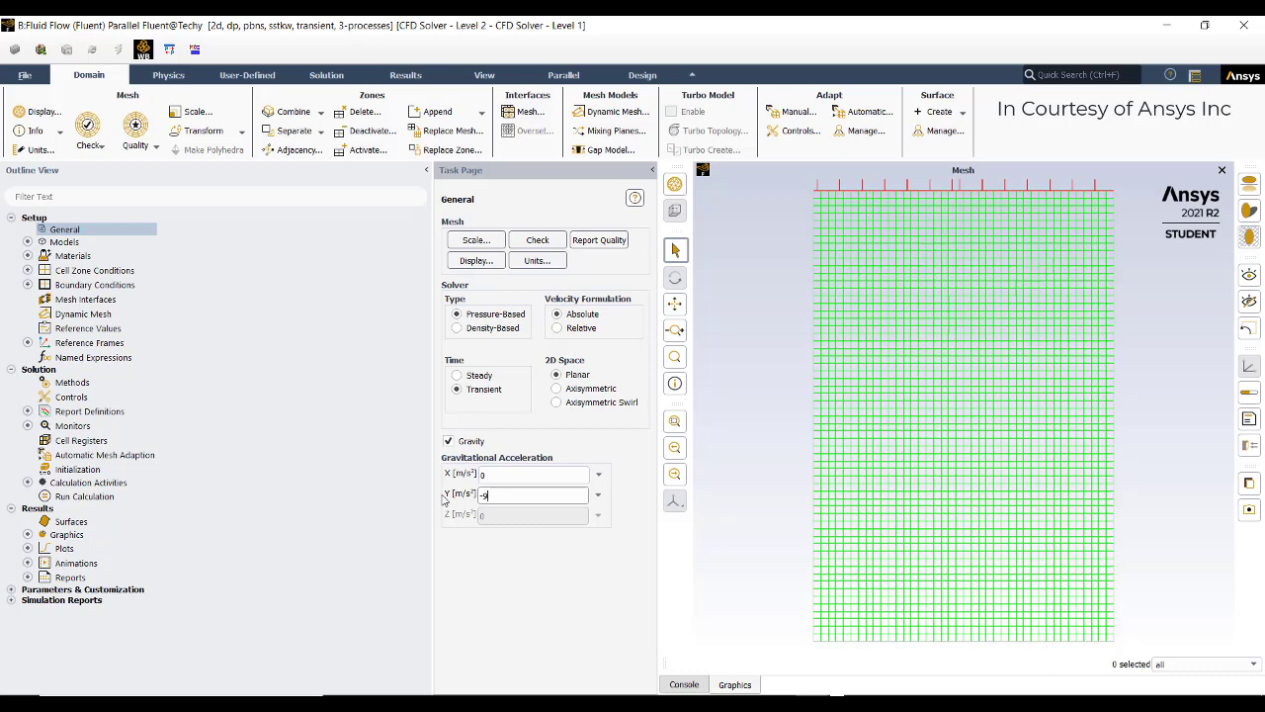
- Enable the Volume of Fluid multiphase model with Implicit formulation, Implicit Body Force and Sharp/Dispersed interface modeling
click(27, 241)
double_click(114, 256)
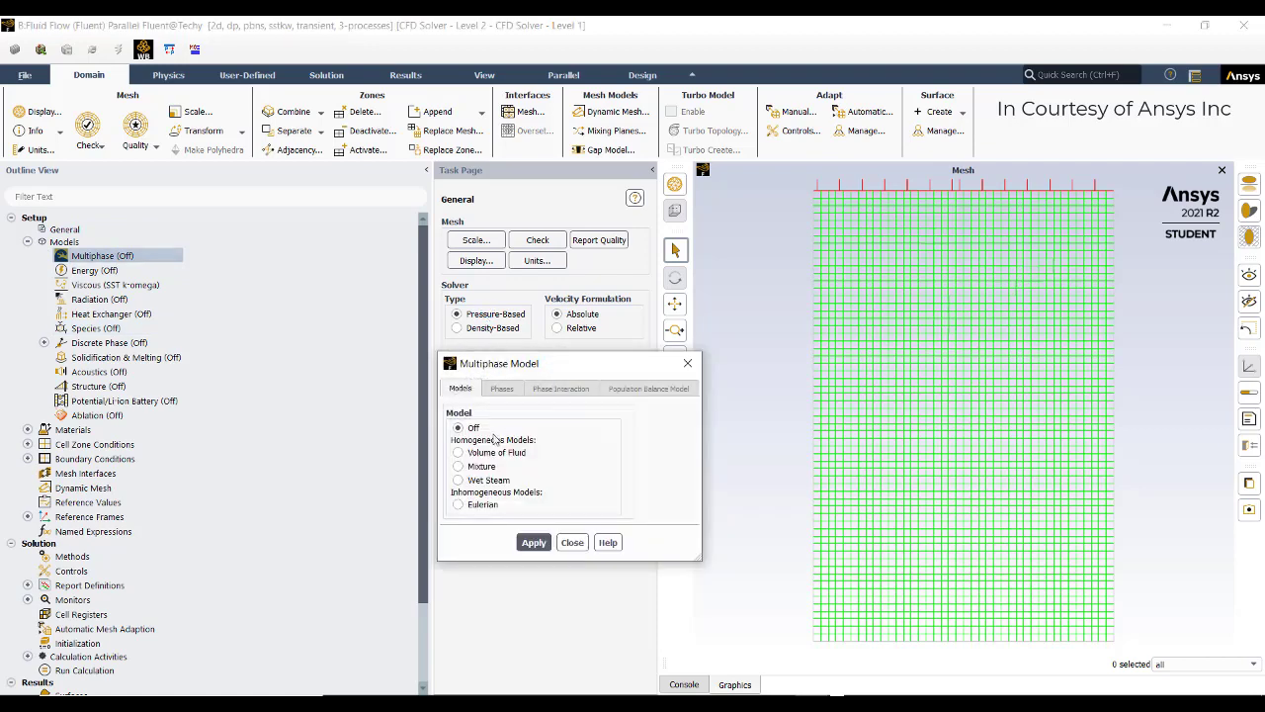
click(488, 452)
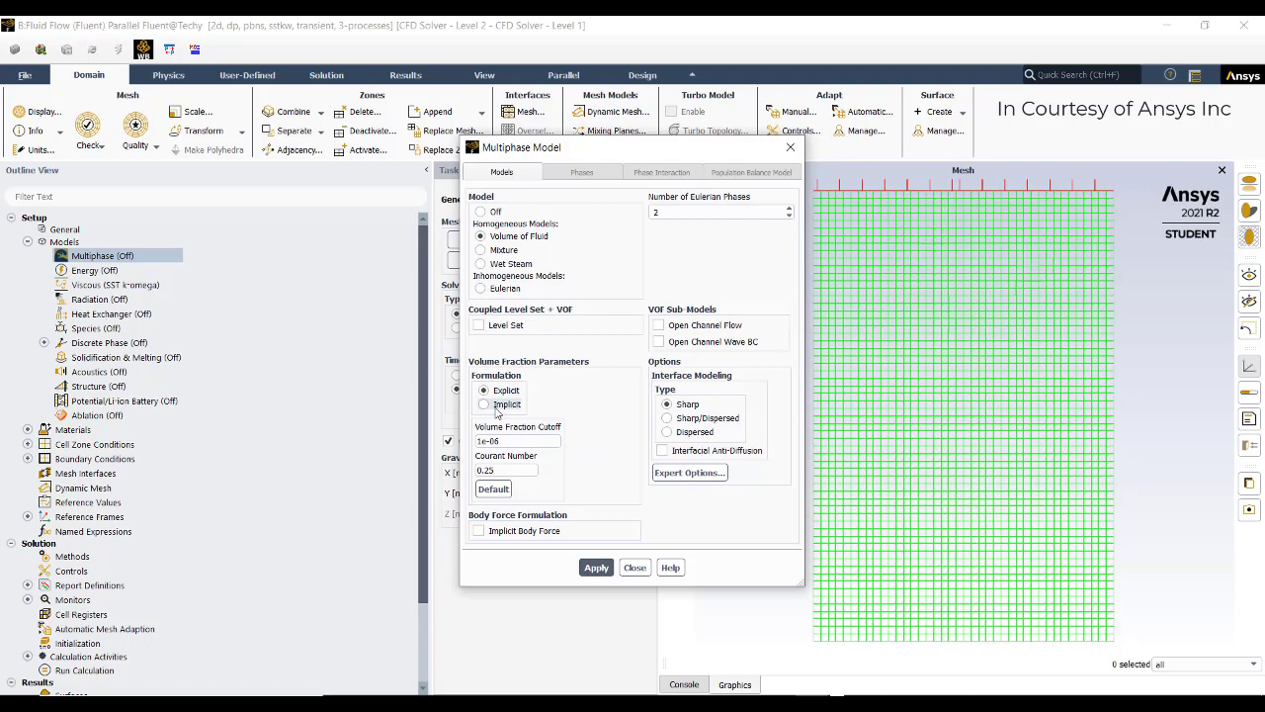
click(484, 404)
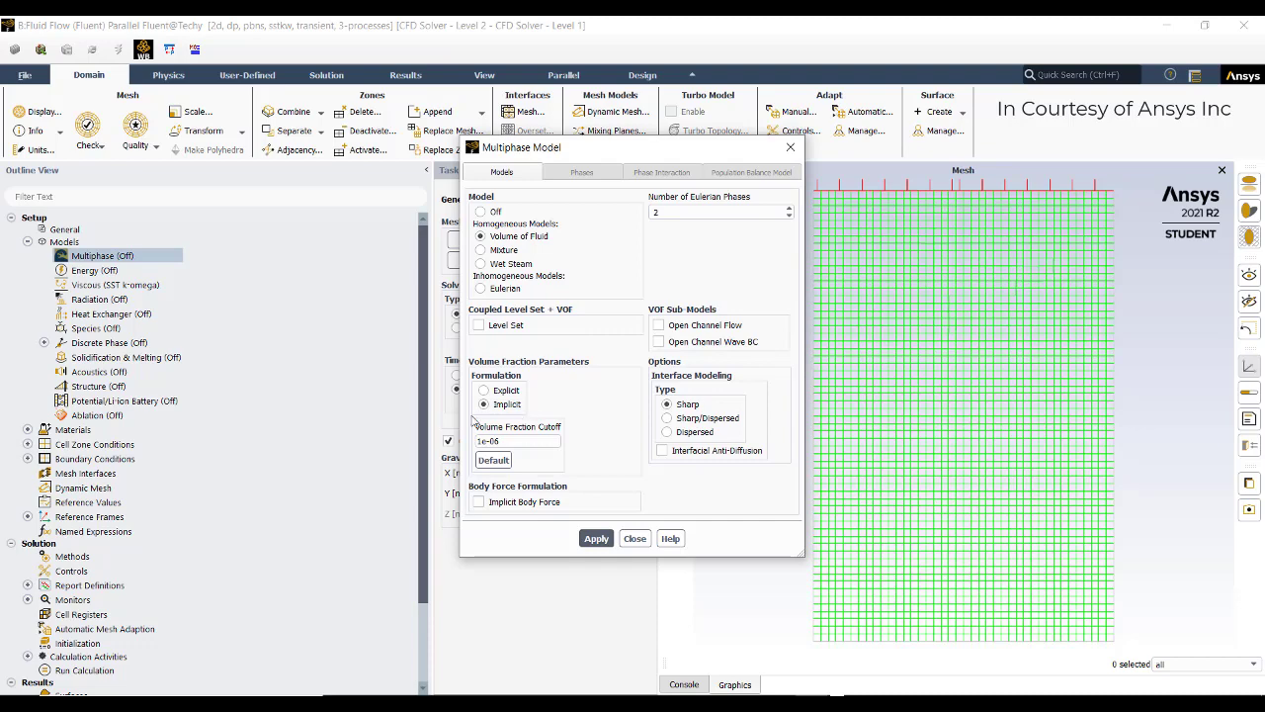
click(508, 501)
click(666, 418)
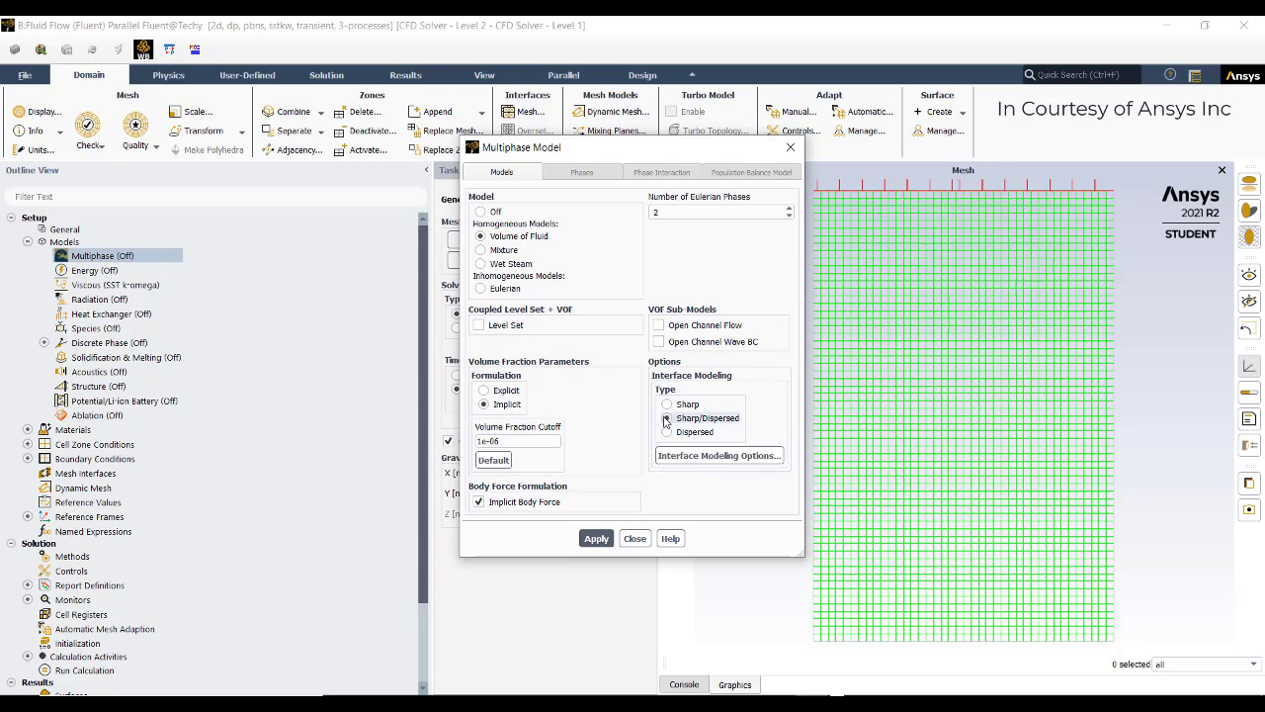
click(603, 544)
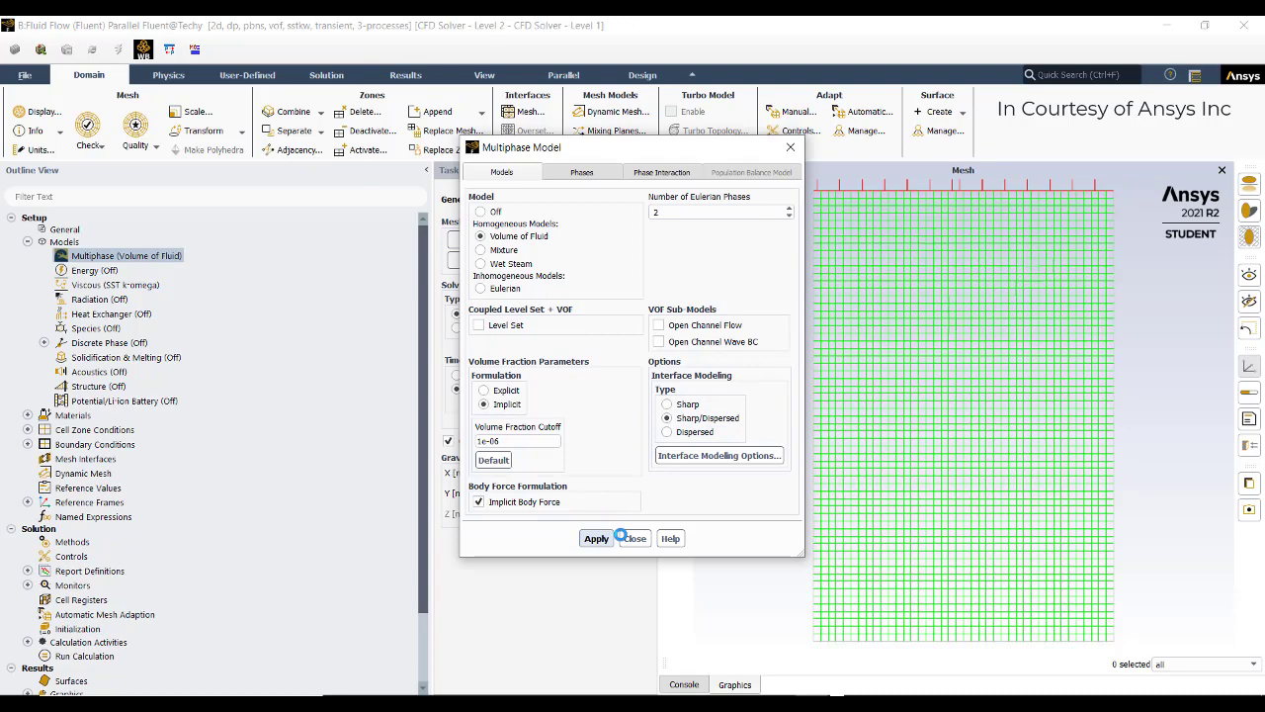
click(629, 537)
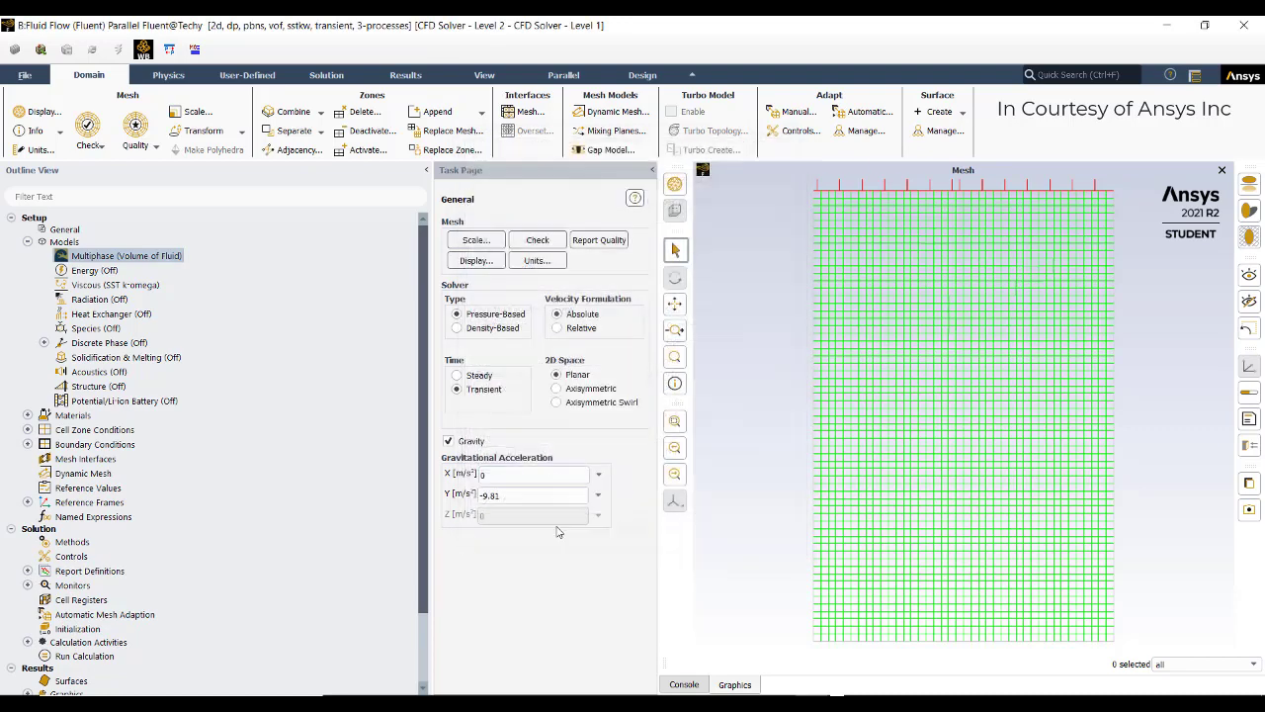
- Enable the Species Transport model
click(107, 331)
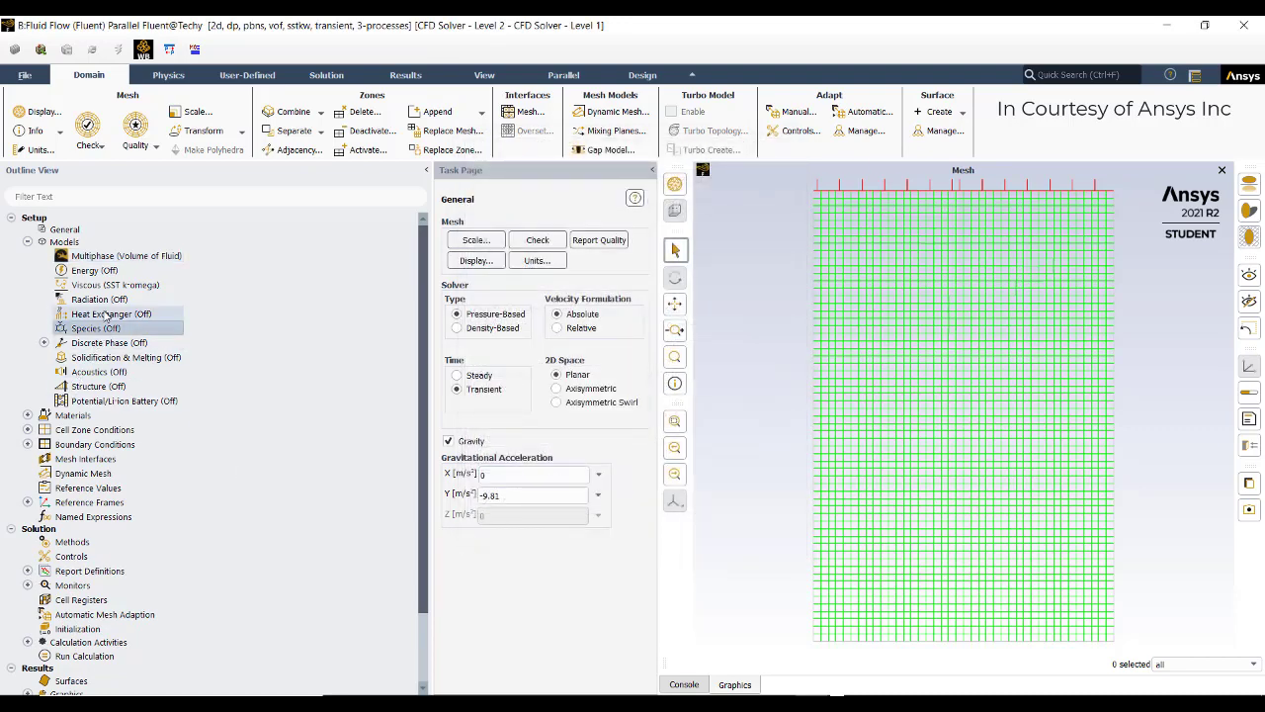
double_click(111, 330)
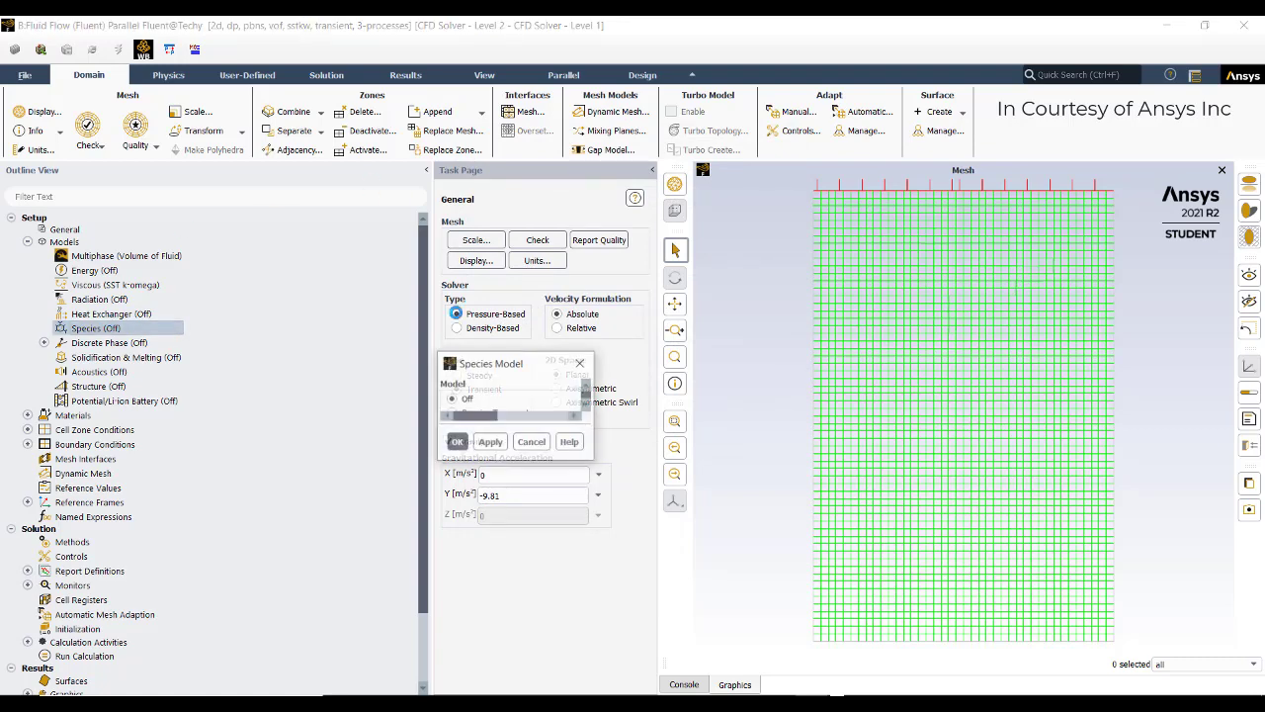
click(473, 413)
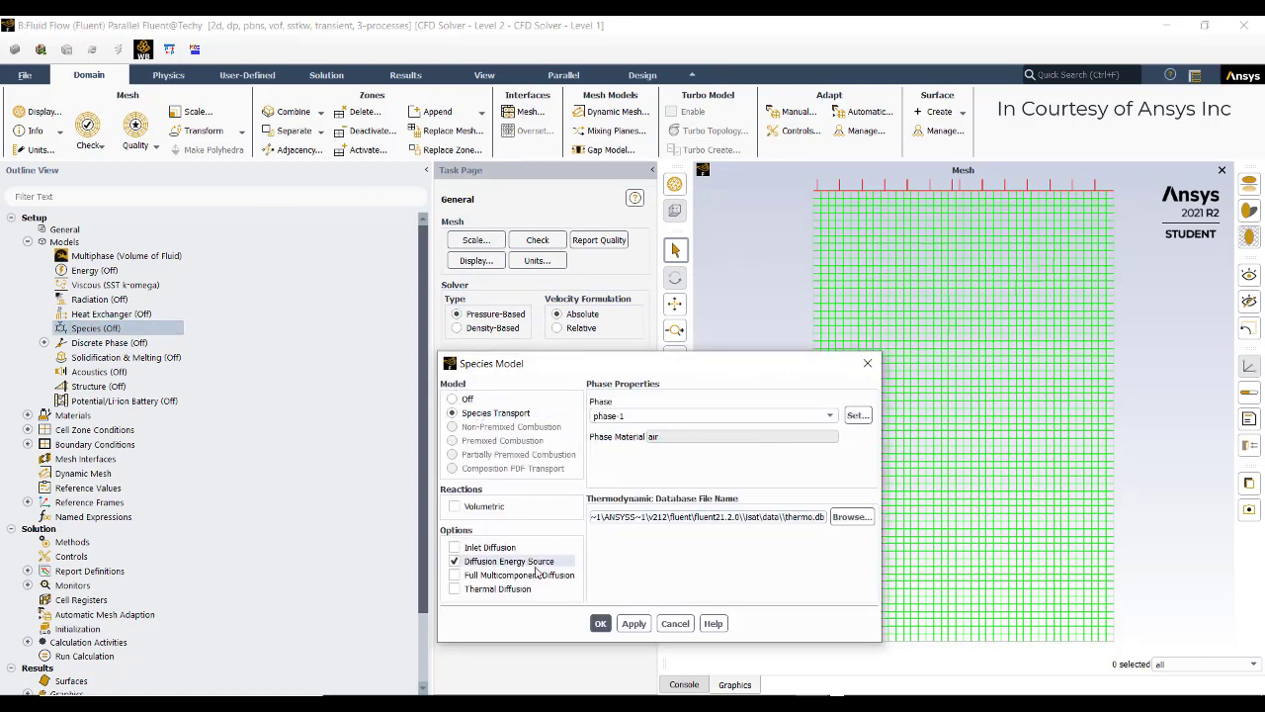
click(629, 623)
click(600, 623)
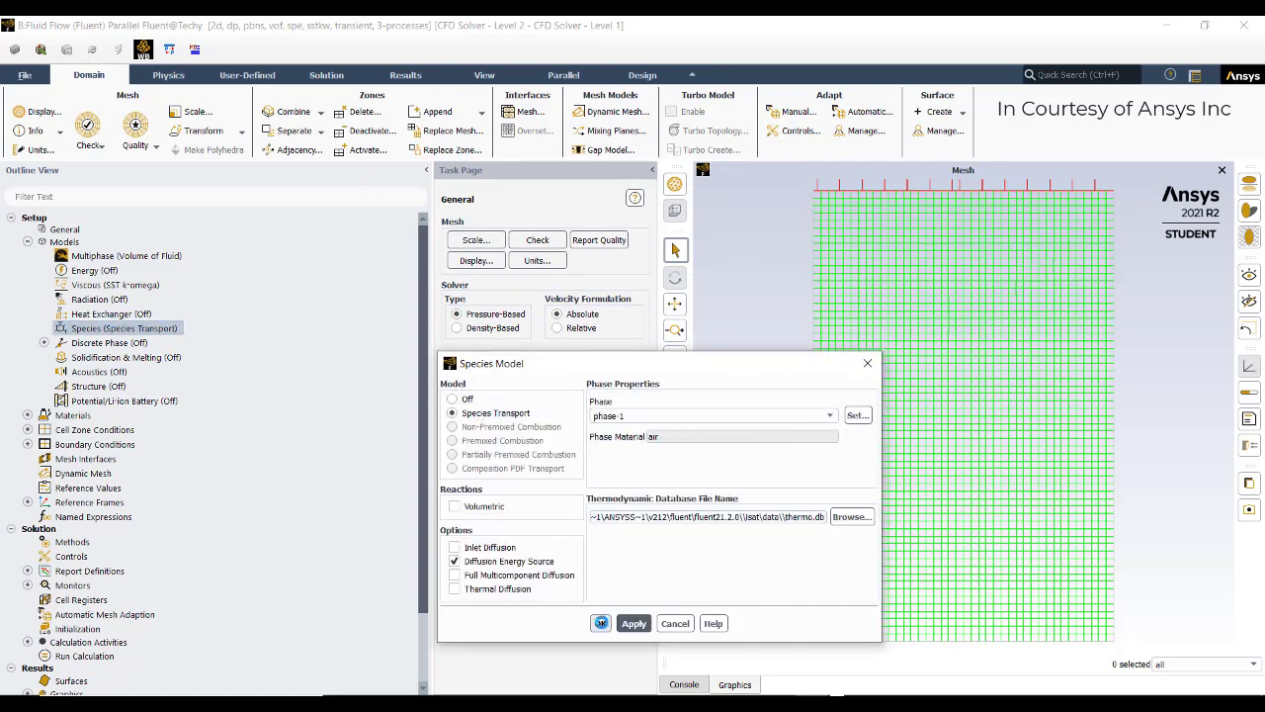
- Activate the energy equation in the Energy model
key(Up)
key(Up)
key(Up)
key(Up)
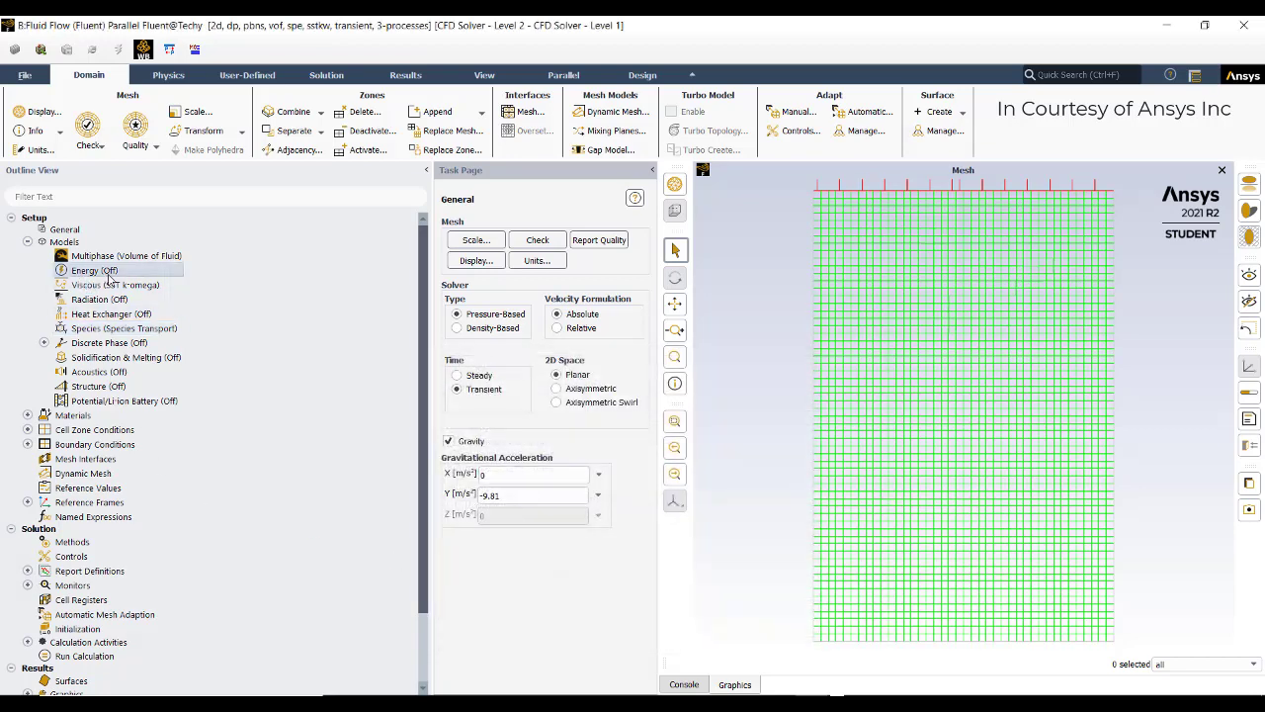
key(Return)
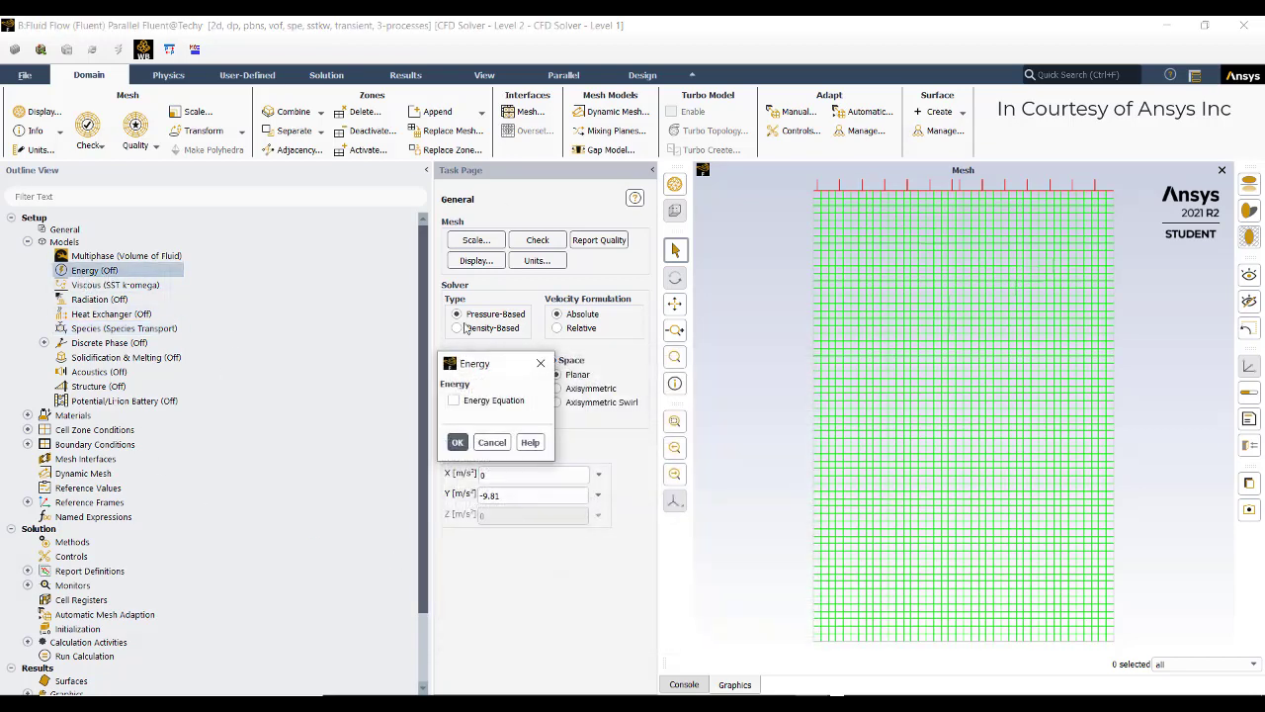
click(454, 399)
key(Return)
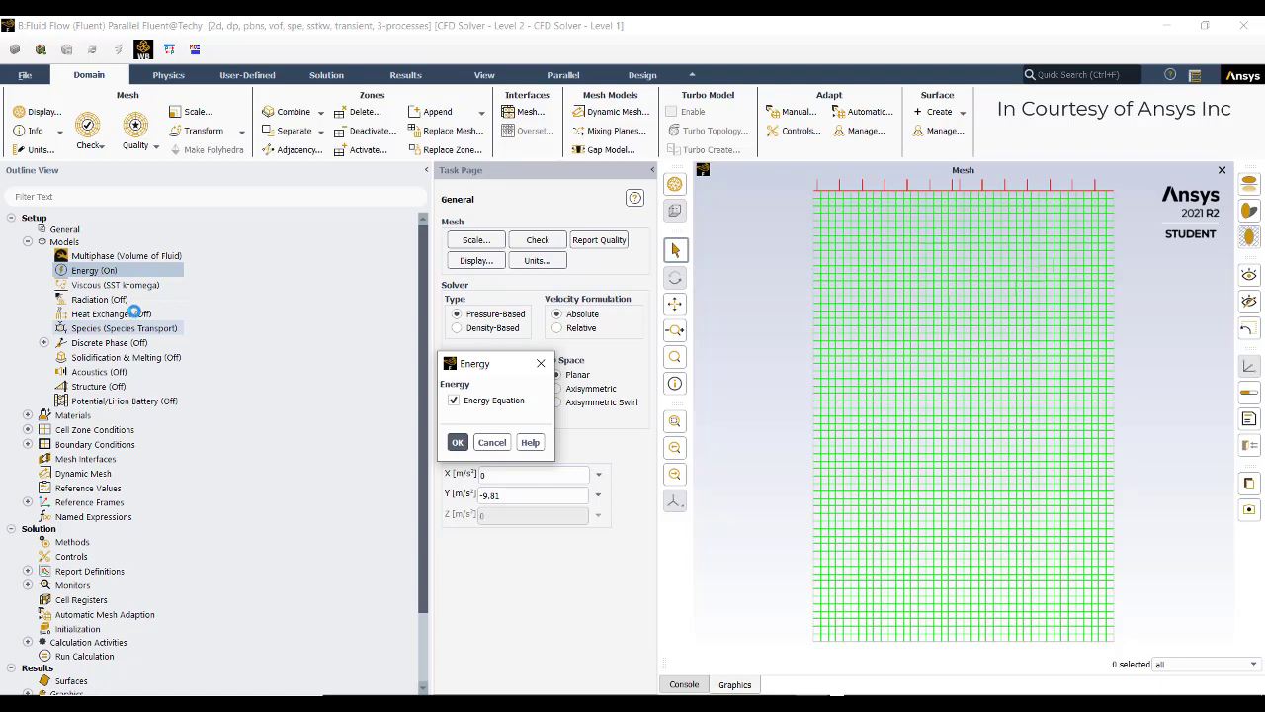
- Set the viscous model to Laminar
double_click(138, 286)
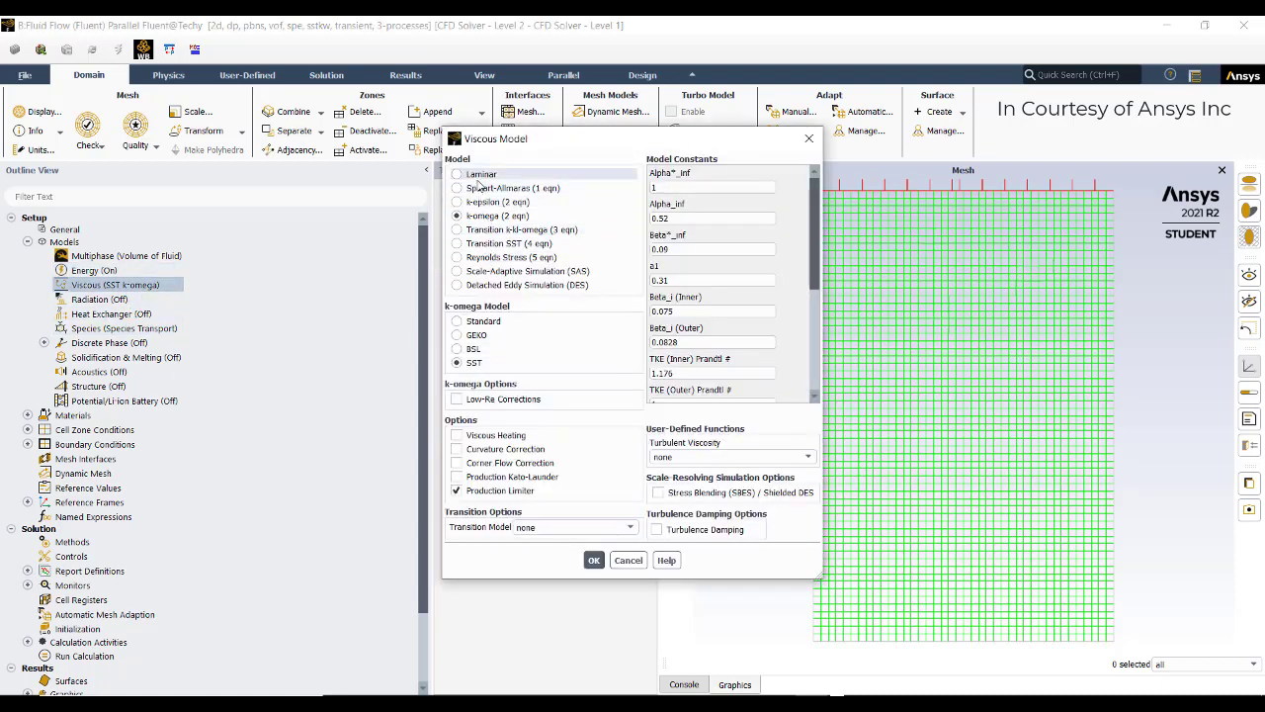
click(460, 174)
click(483, 364)
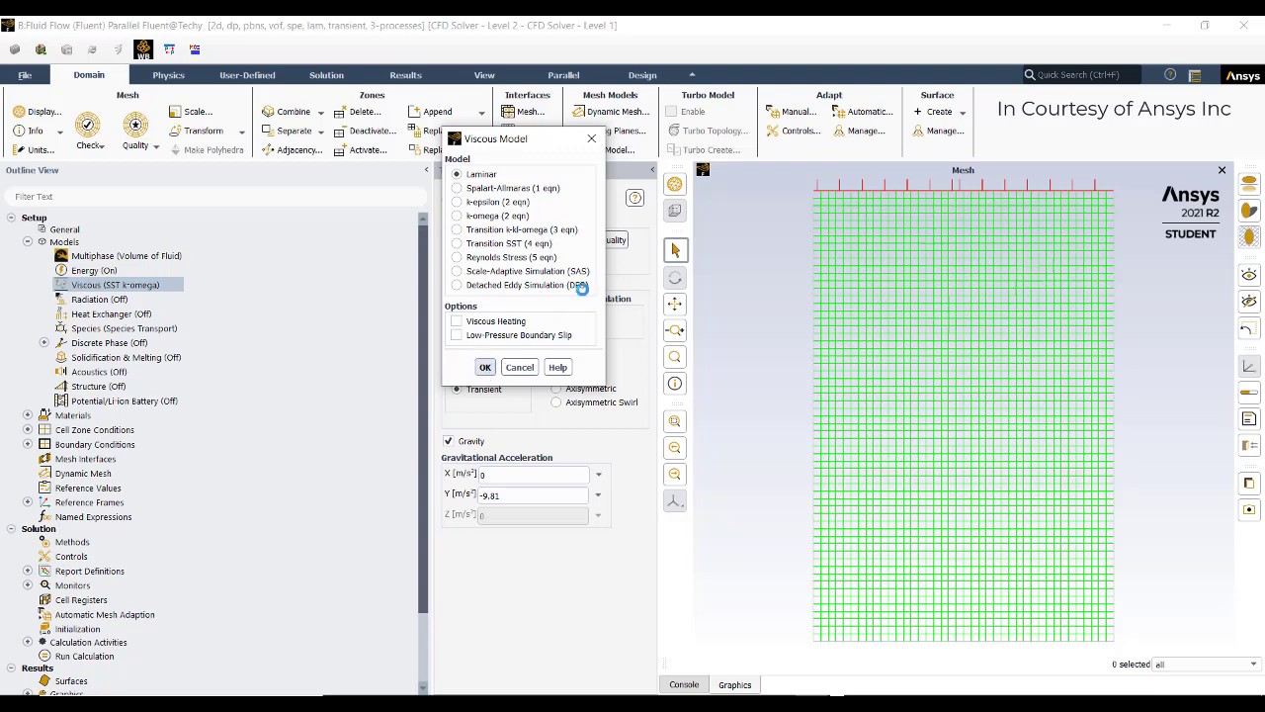
- Copy the propylene-air mixture from the Fluent material database into the case
click(27, 415)
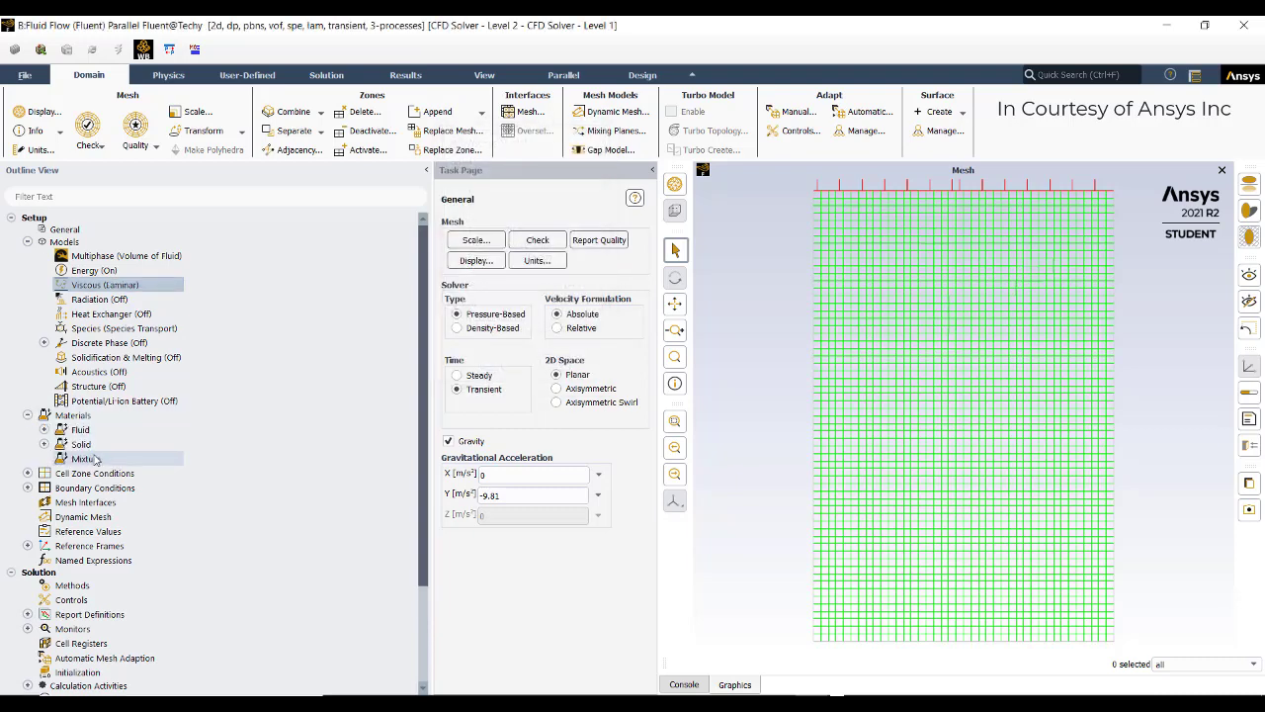
click(72, 415)
click(28, 416)
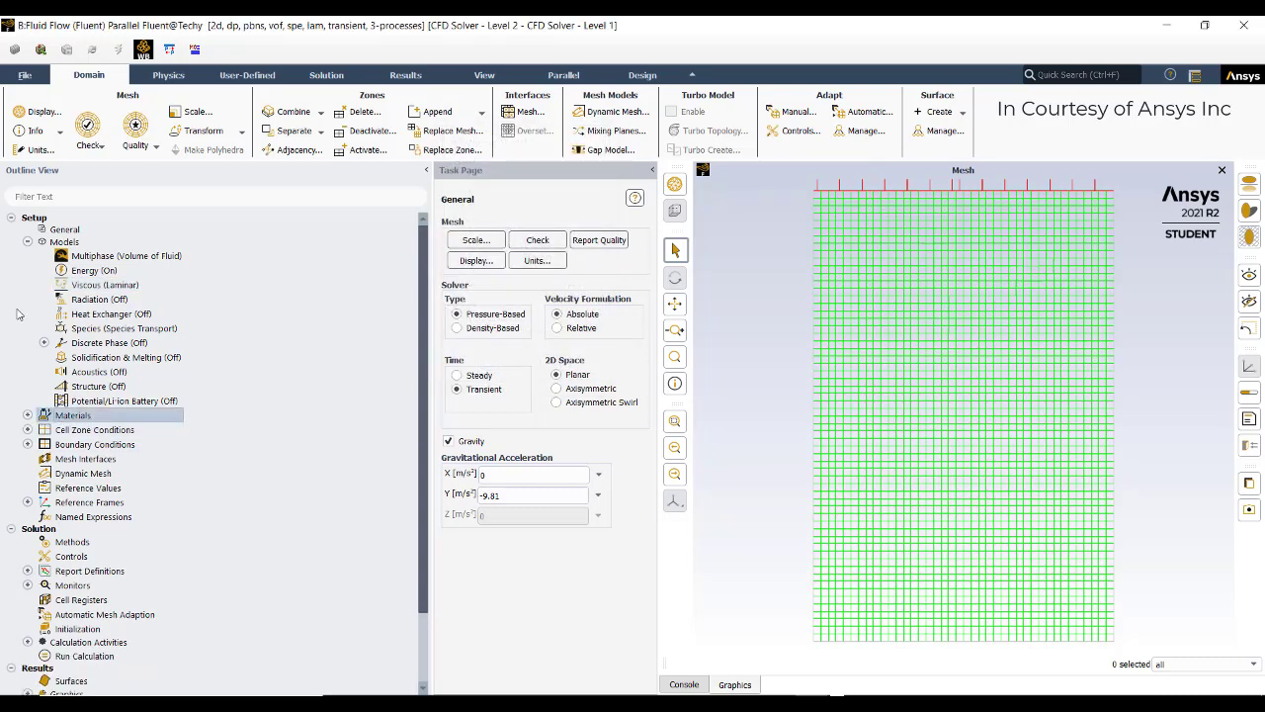
click(475, 658)
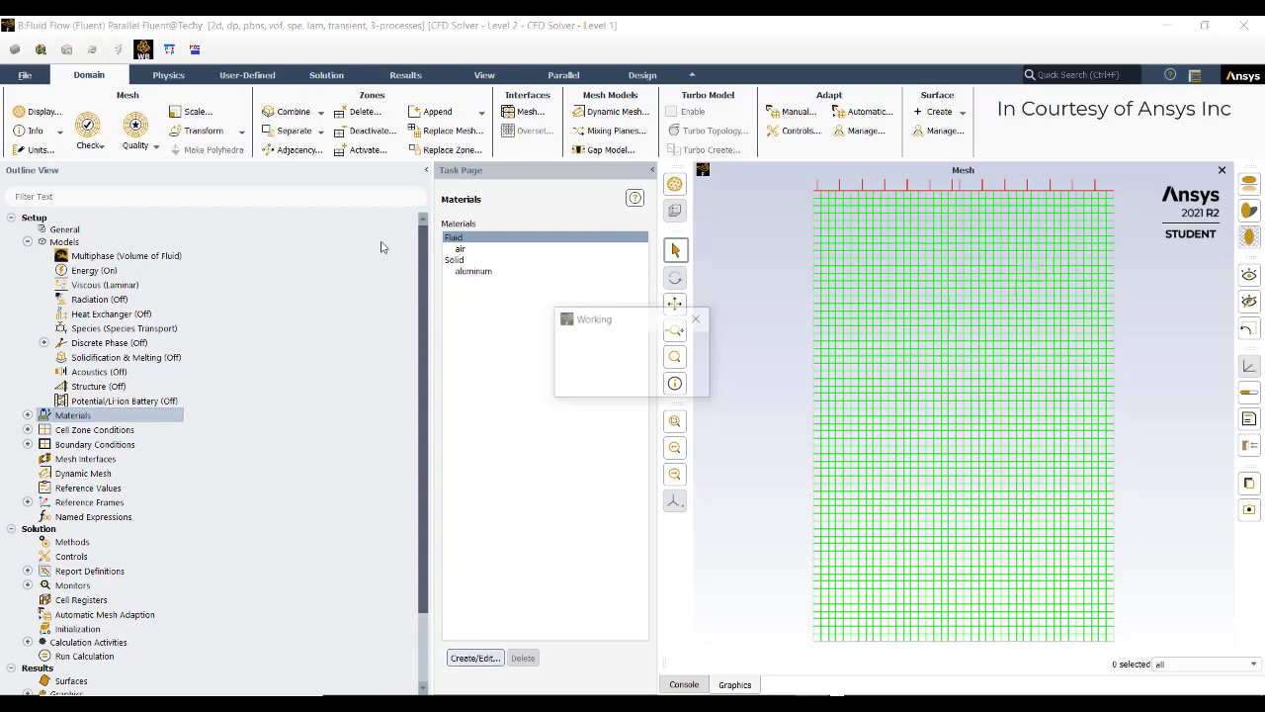
click(872, 252)
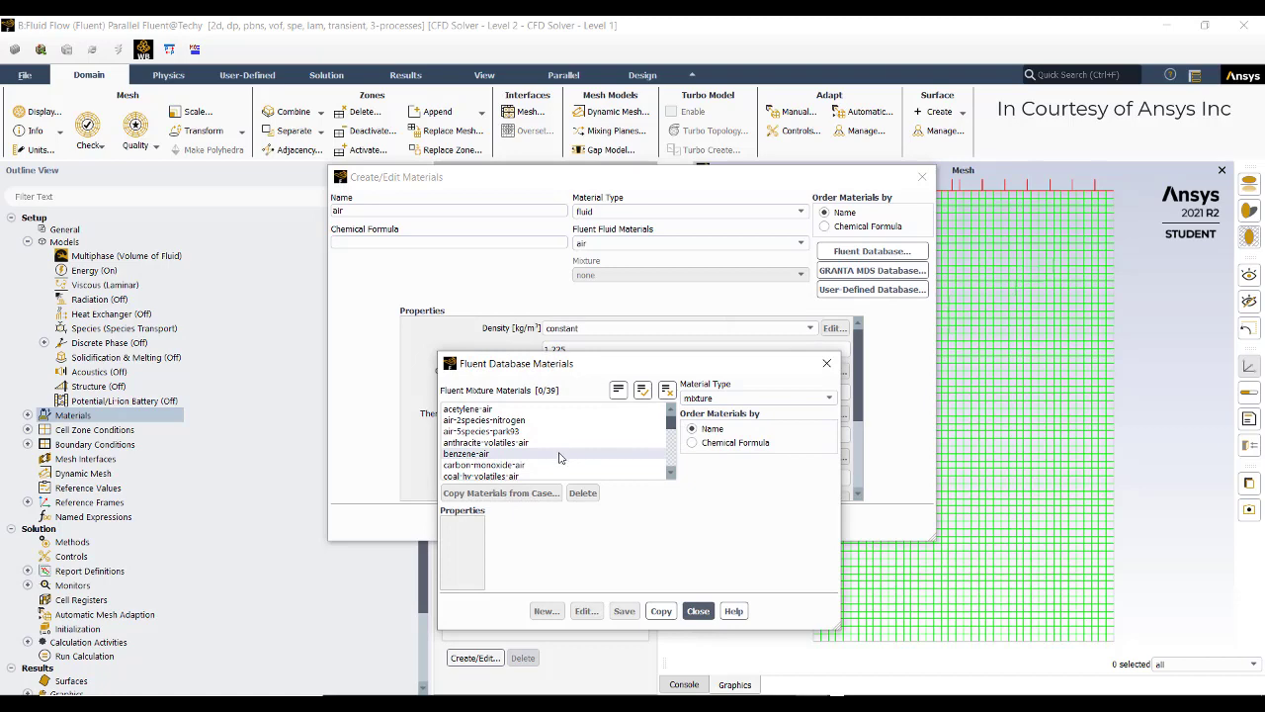
scroll(560, 455, down, 10)
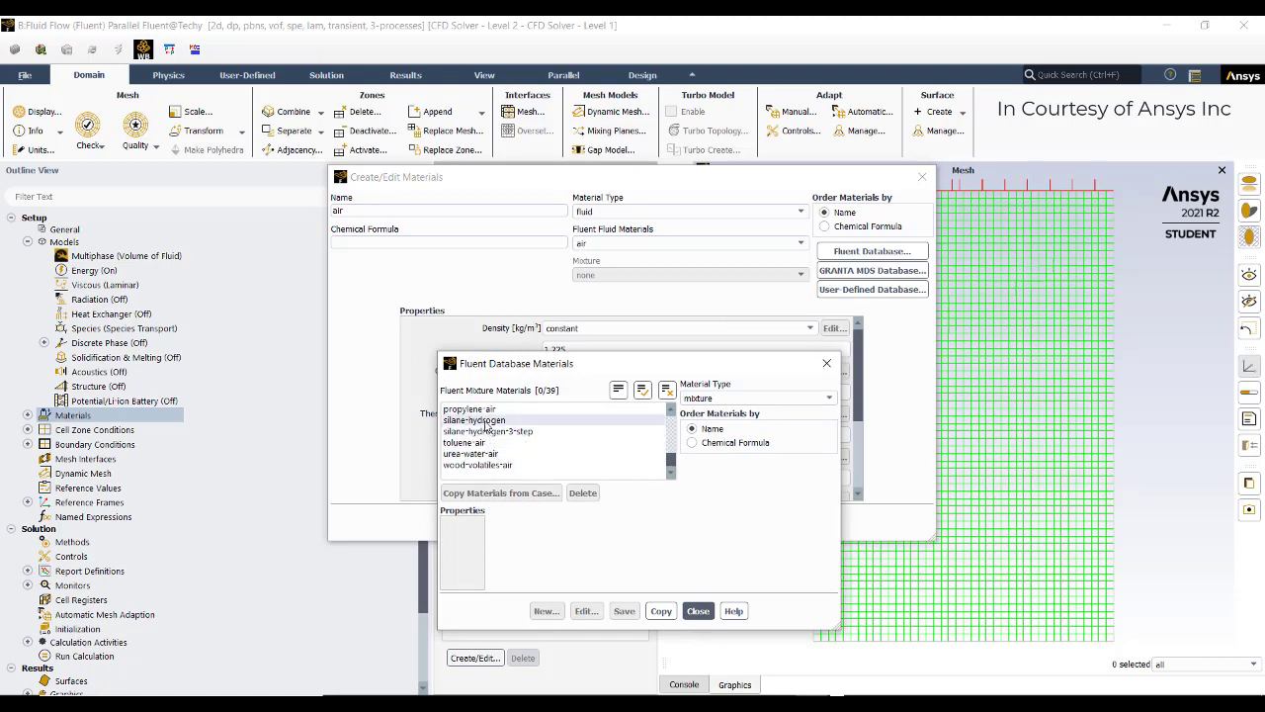
click(489, 415)
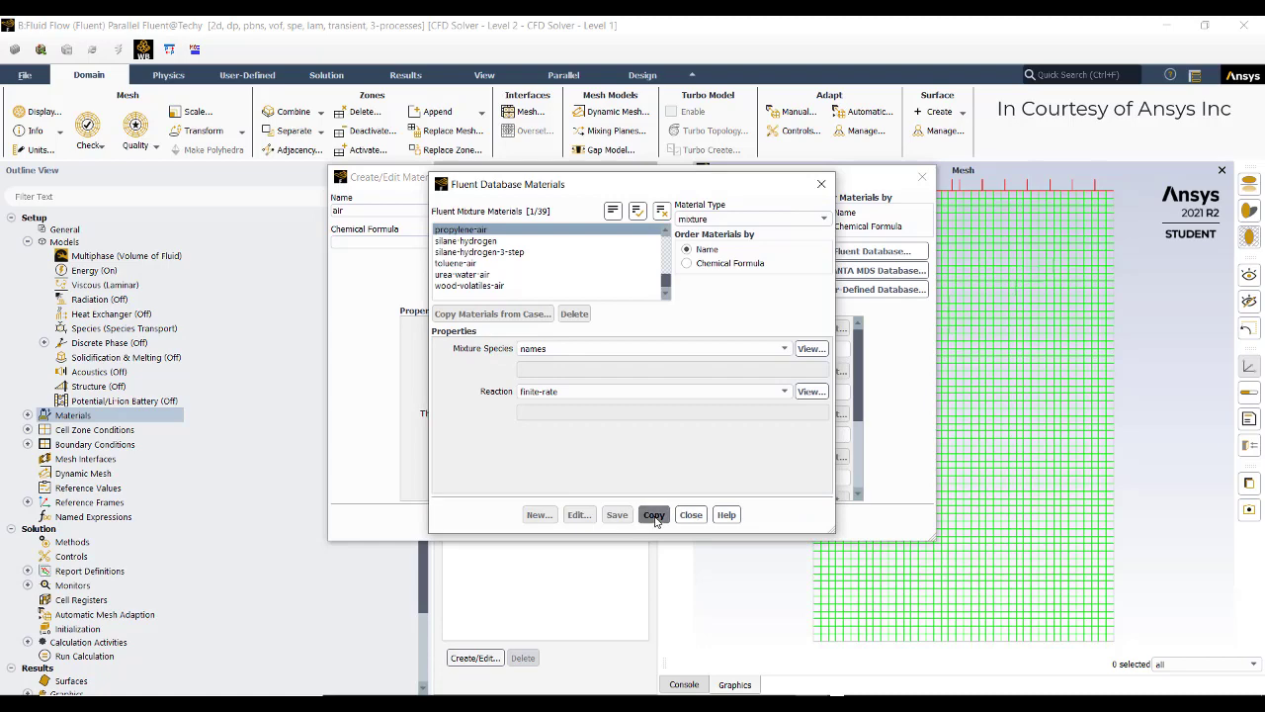
click(691, 515)
click(689, 521)
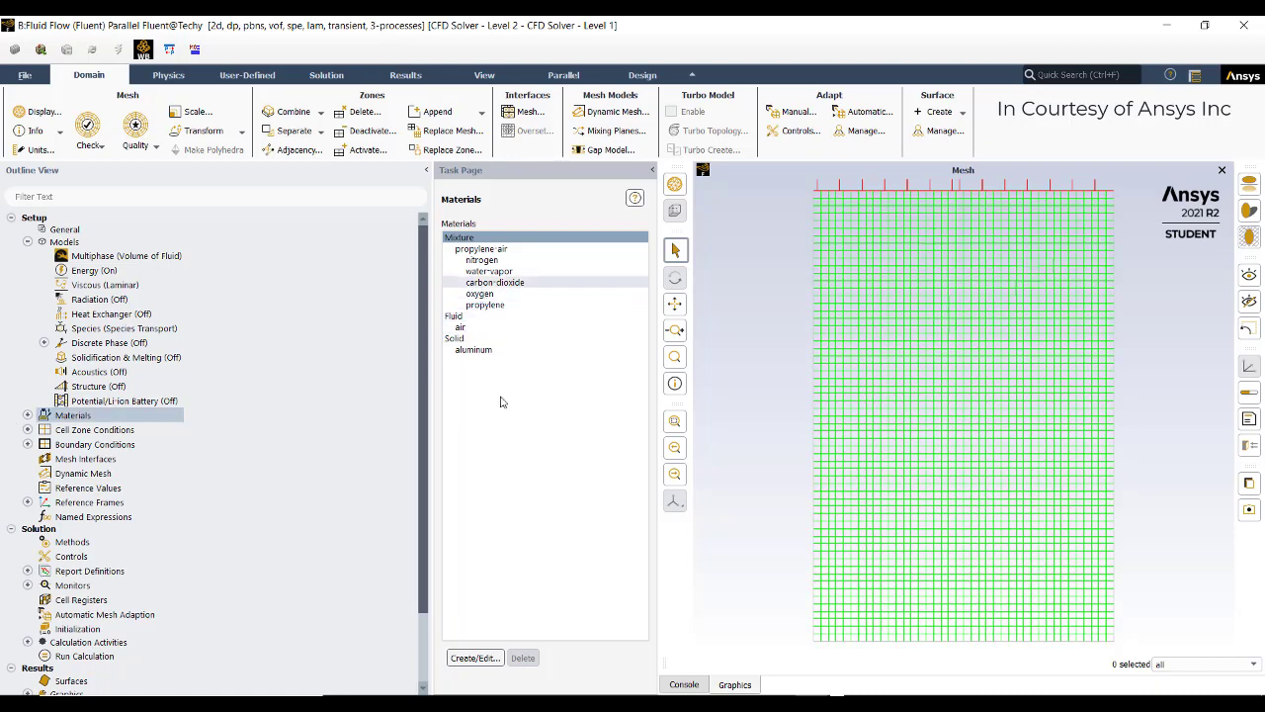
- Copy the fluids water-liquid (h2o<l>) and water-vapor (h2o) from the Fluent material database into the case
click(474, 657)
click(876, 250)
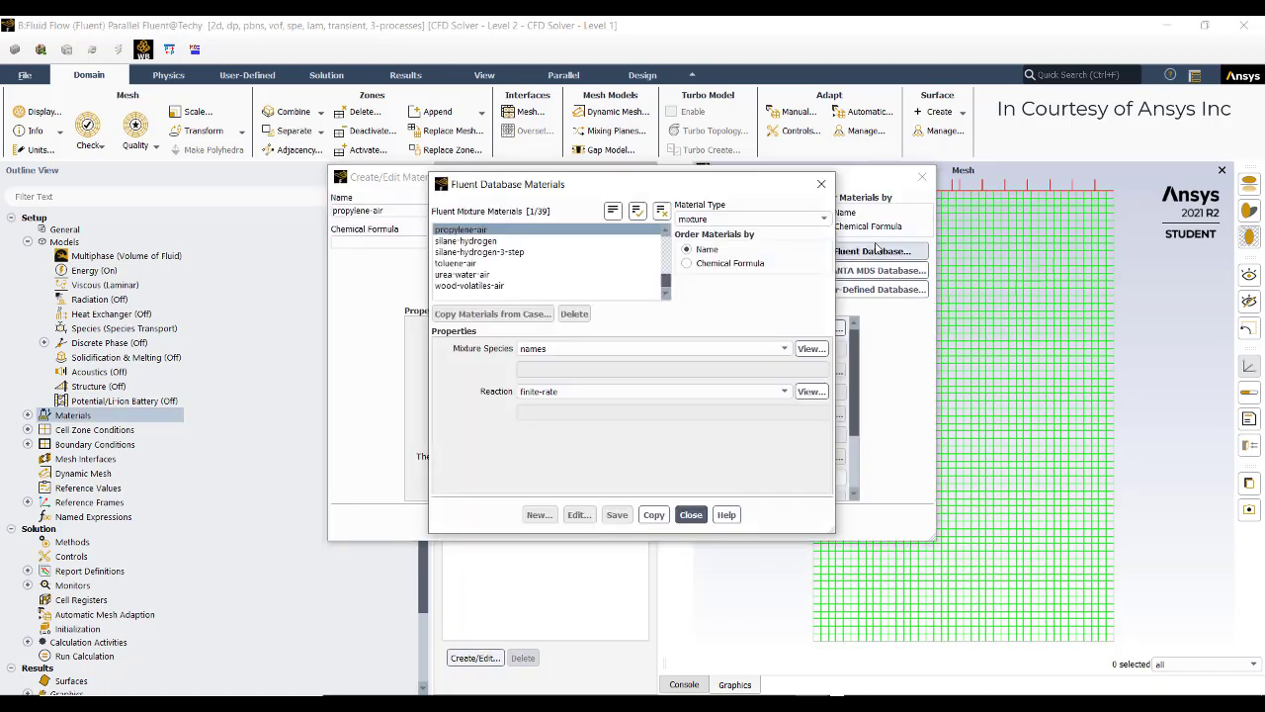
click(752, 219)
click(704, 242)
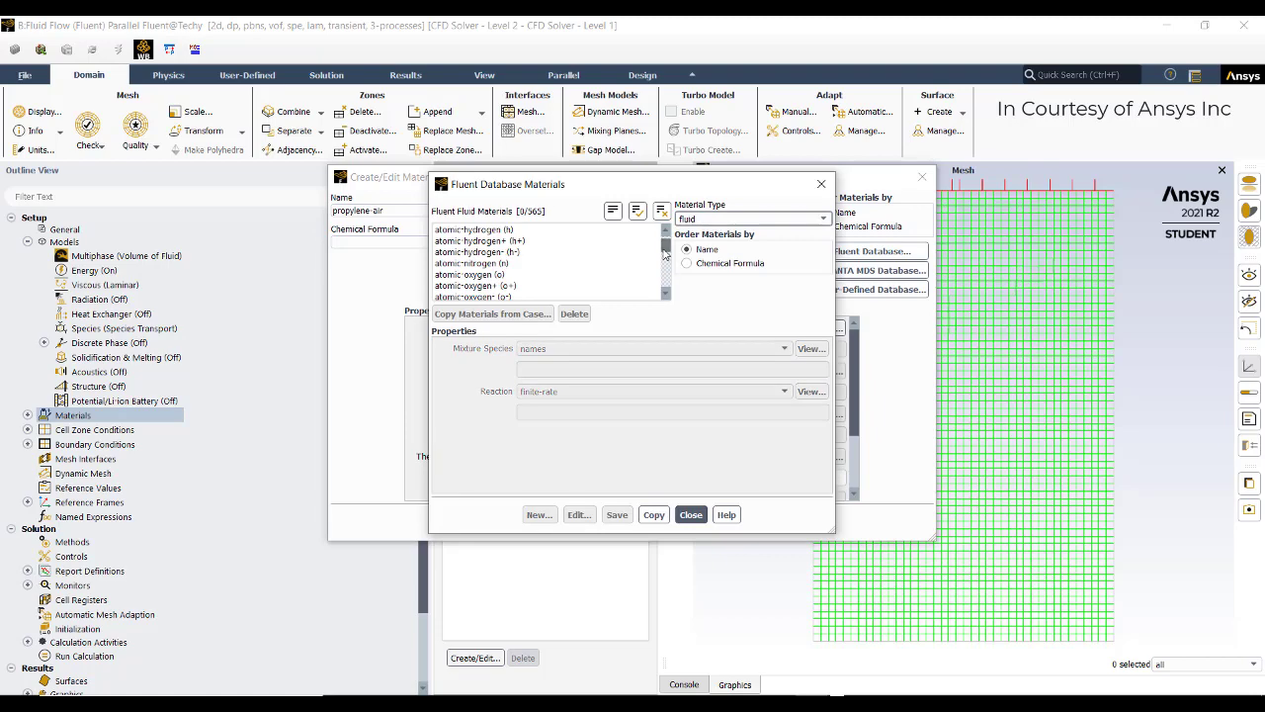
drag(666, 254, 665, 287)
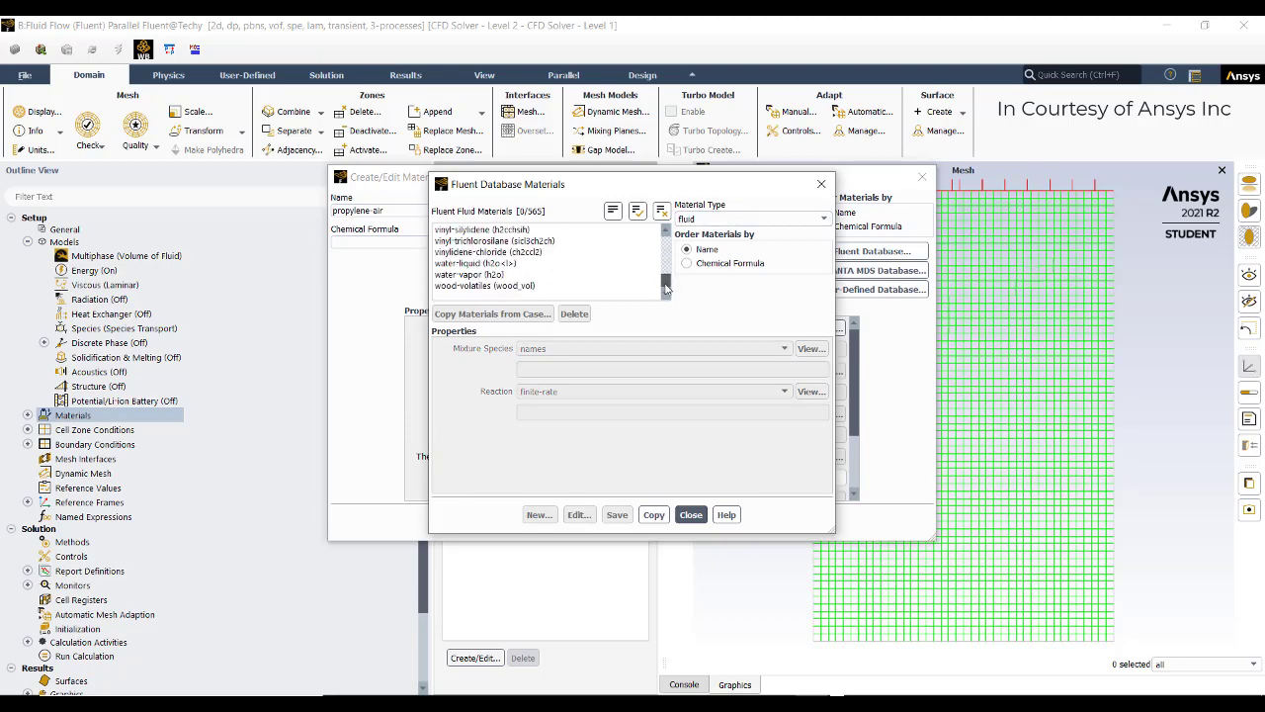
click(560, 265)
click(560, 275)
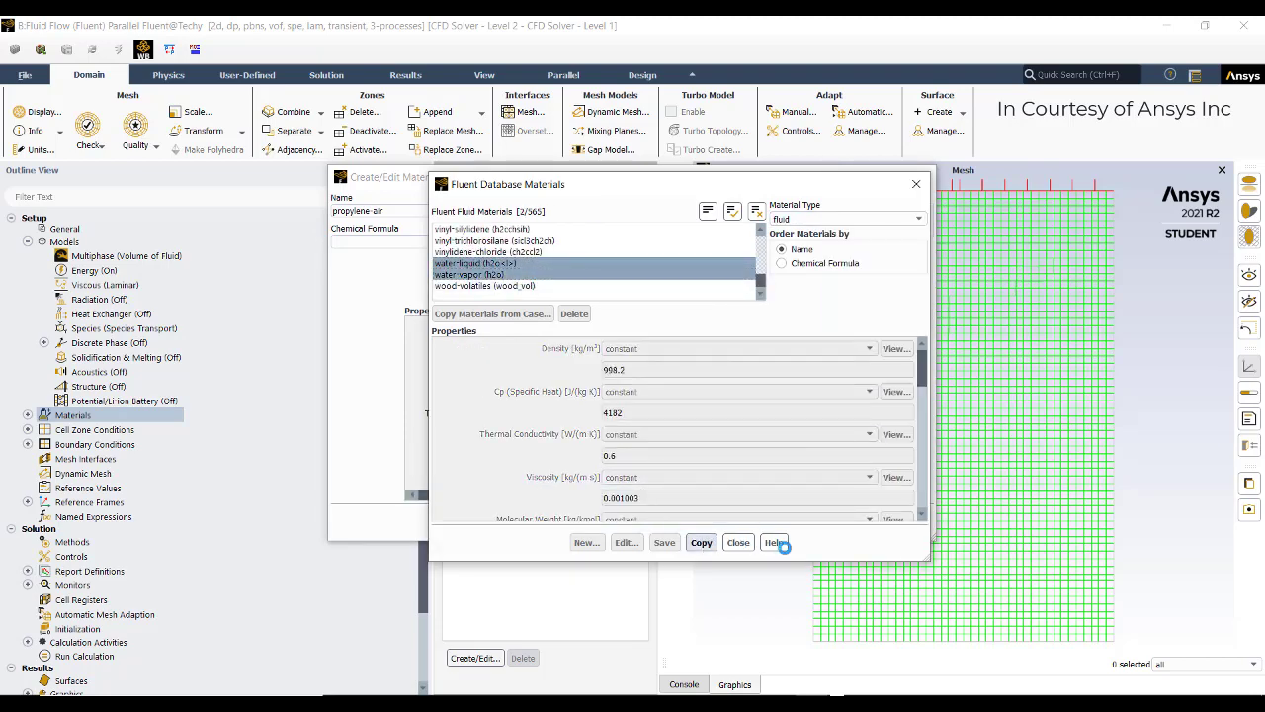
click(701, 542)
click(676, 524)
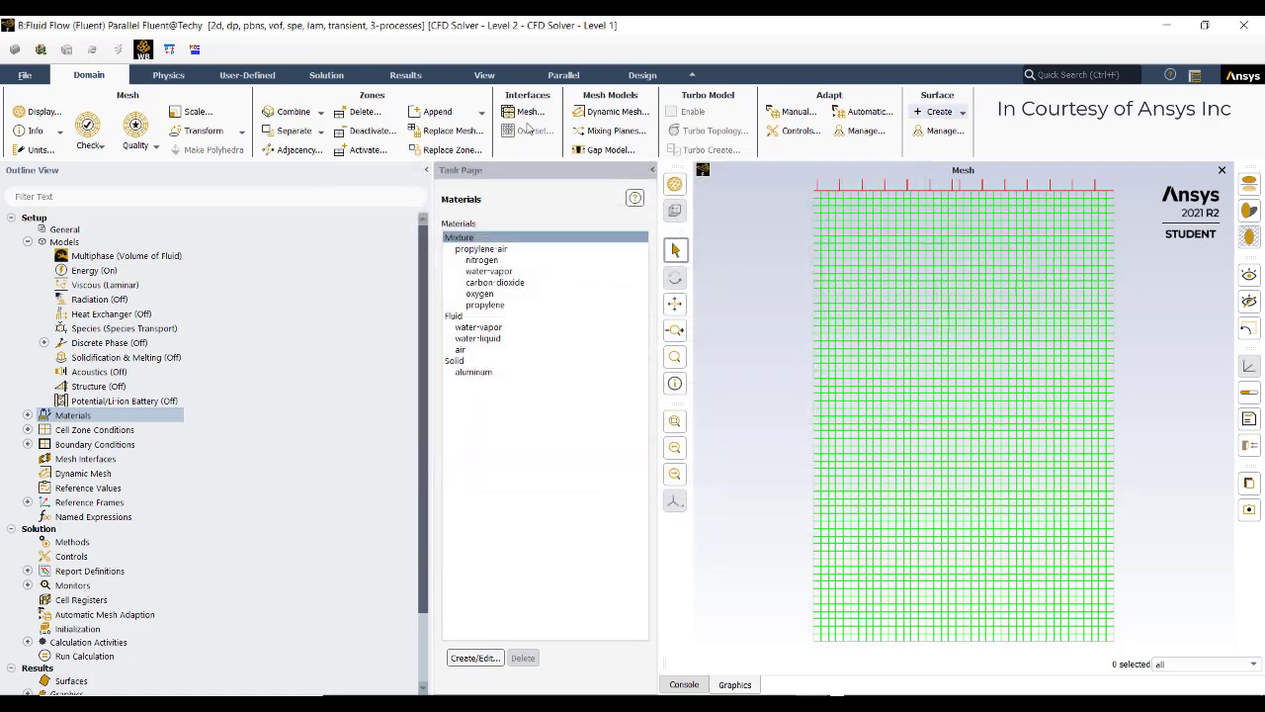
- Open the propylene-air mixture for editing and change its name to watervapor-air
double_click(480, 248)
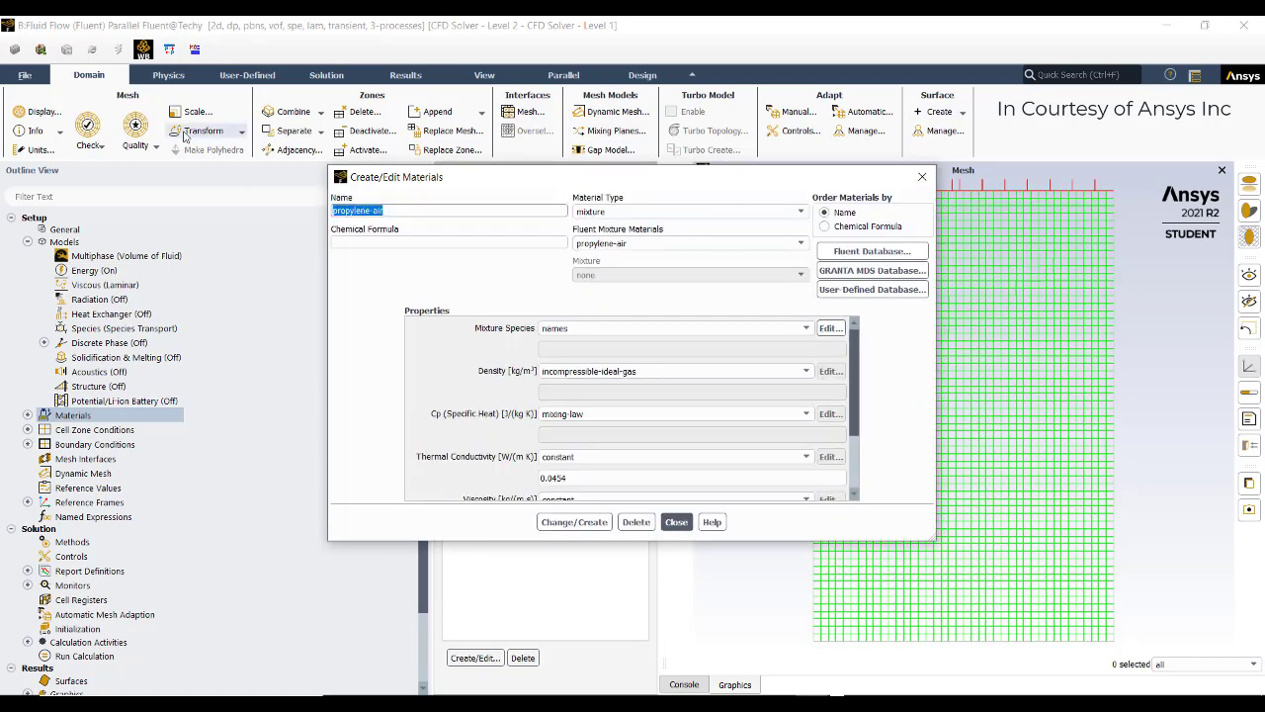
text(watervapor)
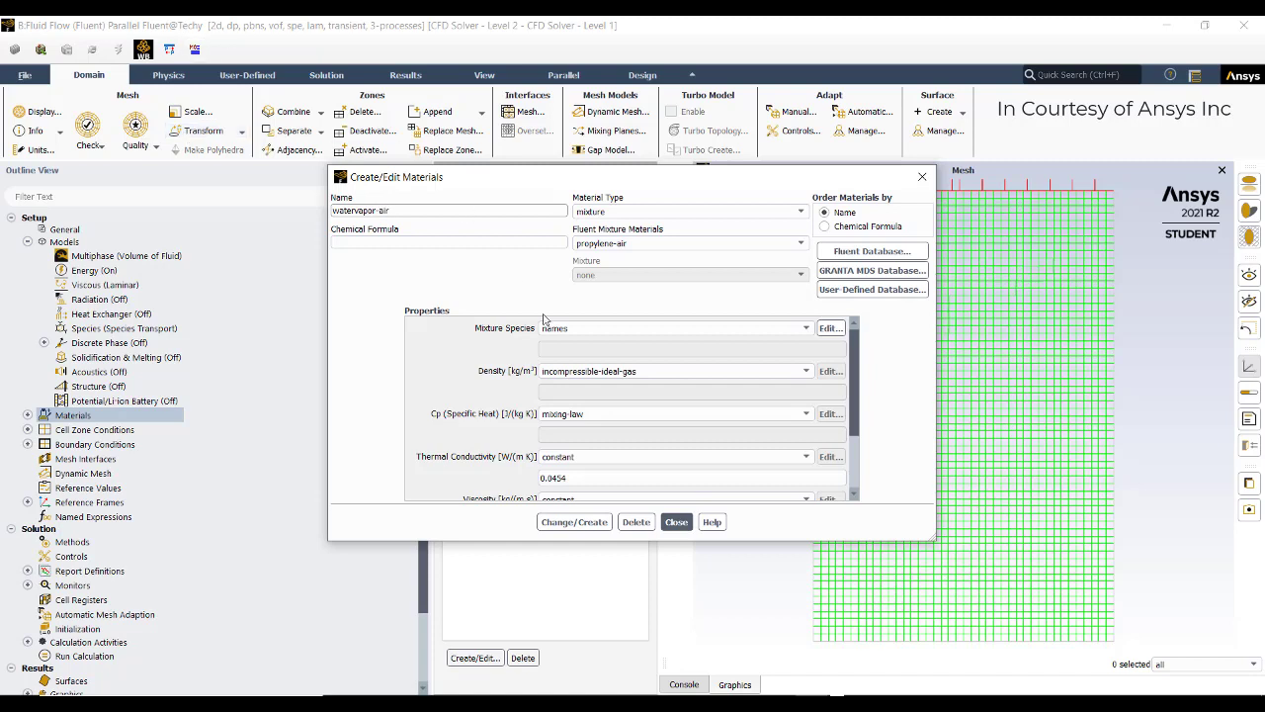
- Remove the species c3h6, o2, co2 and n2 from the watervapor-air mixture, overwriting the propylene-air mixture
click(830, 327)
click(712, 416)
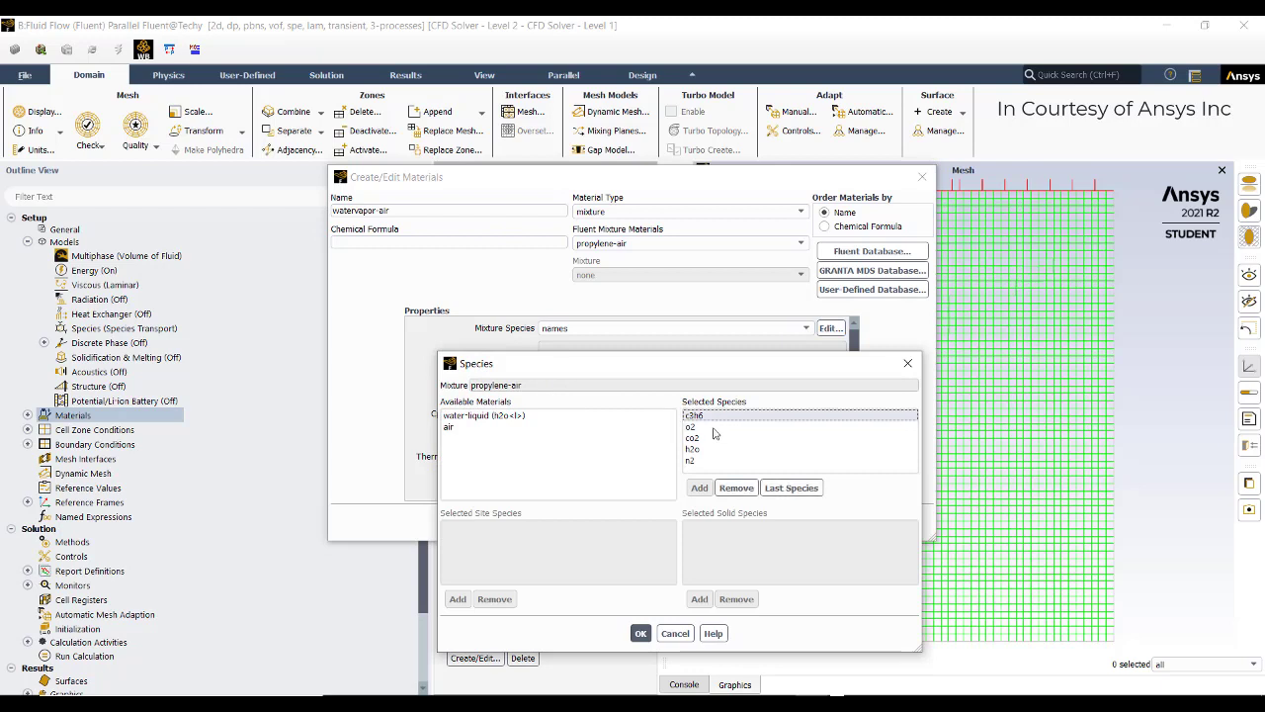
click(736, 488)
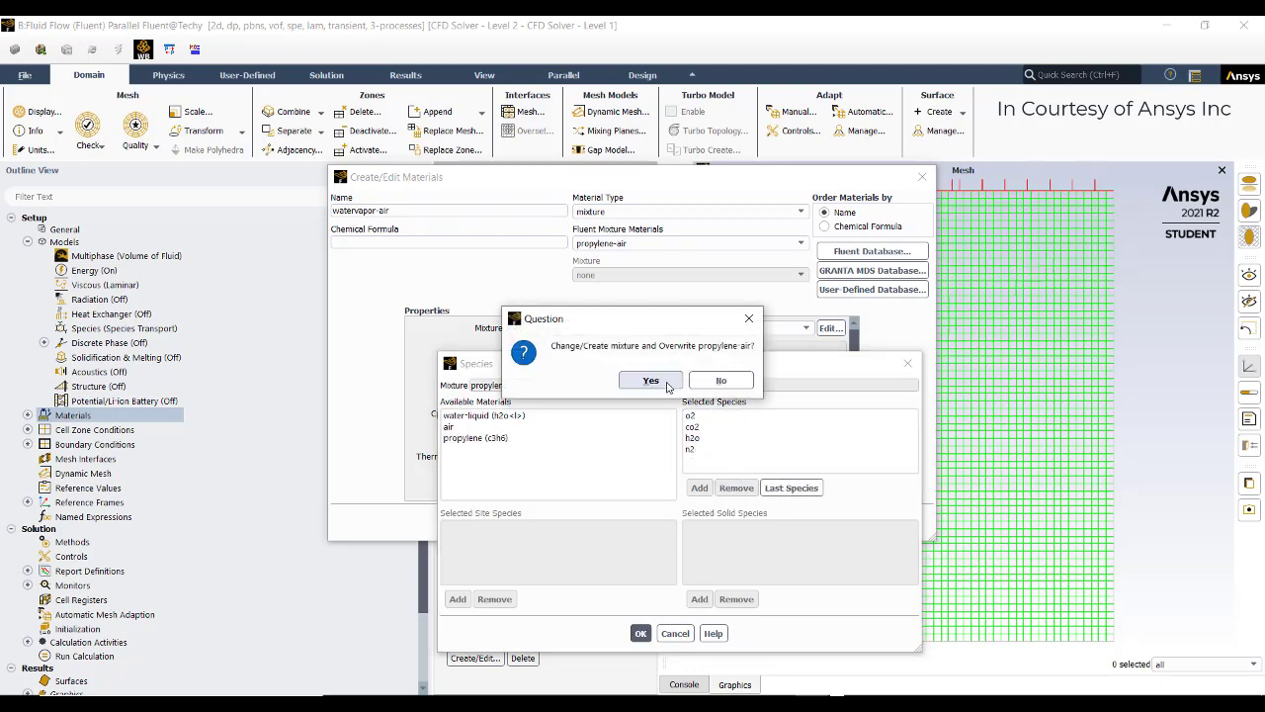
click(650, 380)
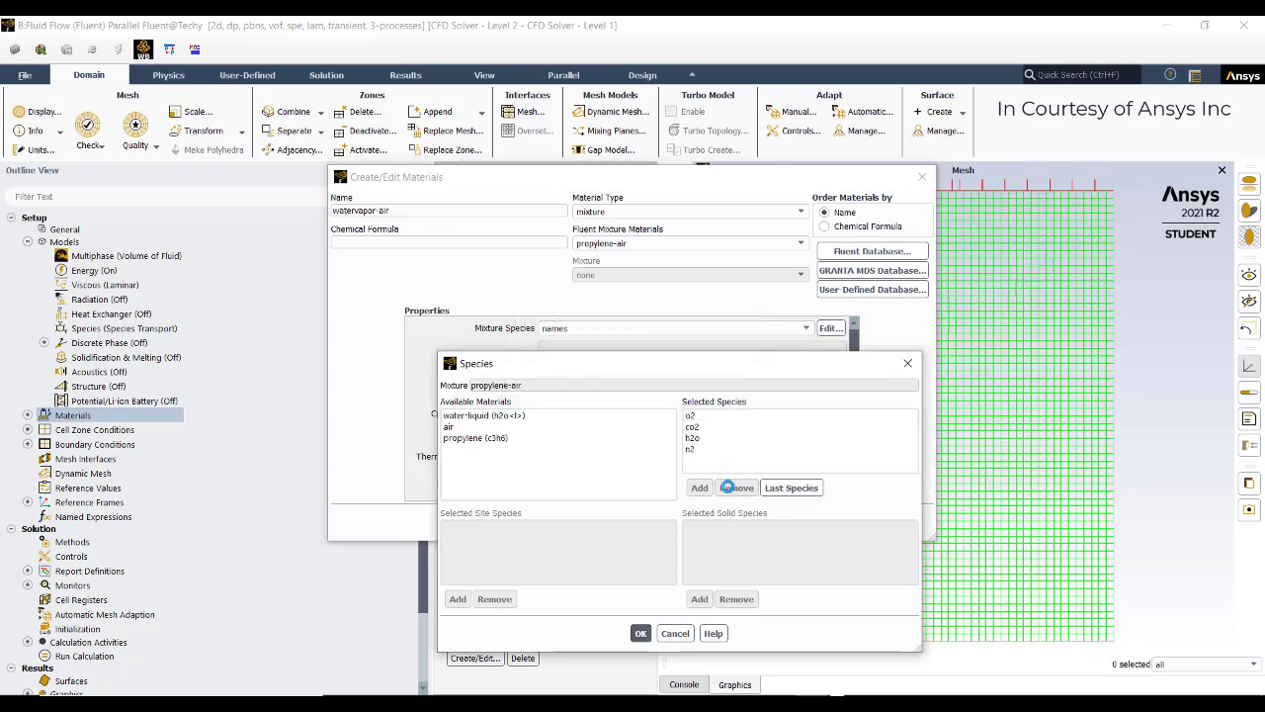
click(694, 416)
click(736, 488)
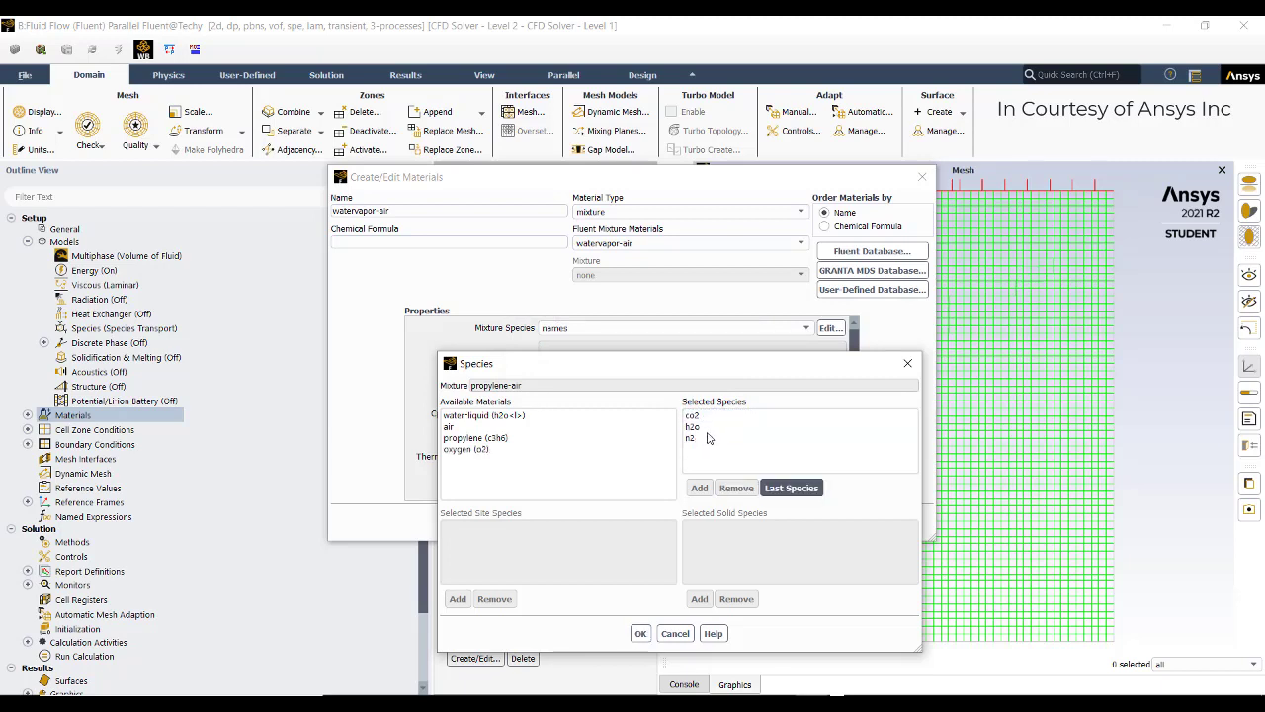
click(706, 417)
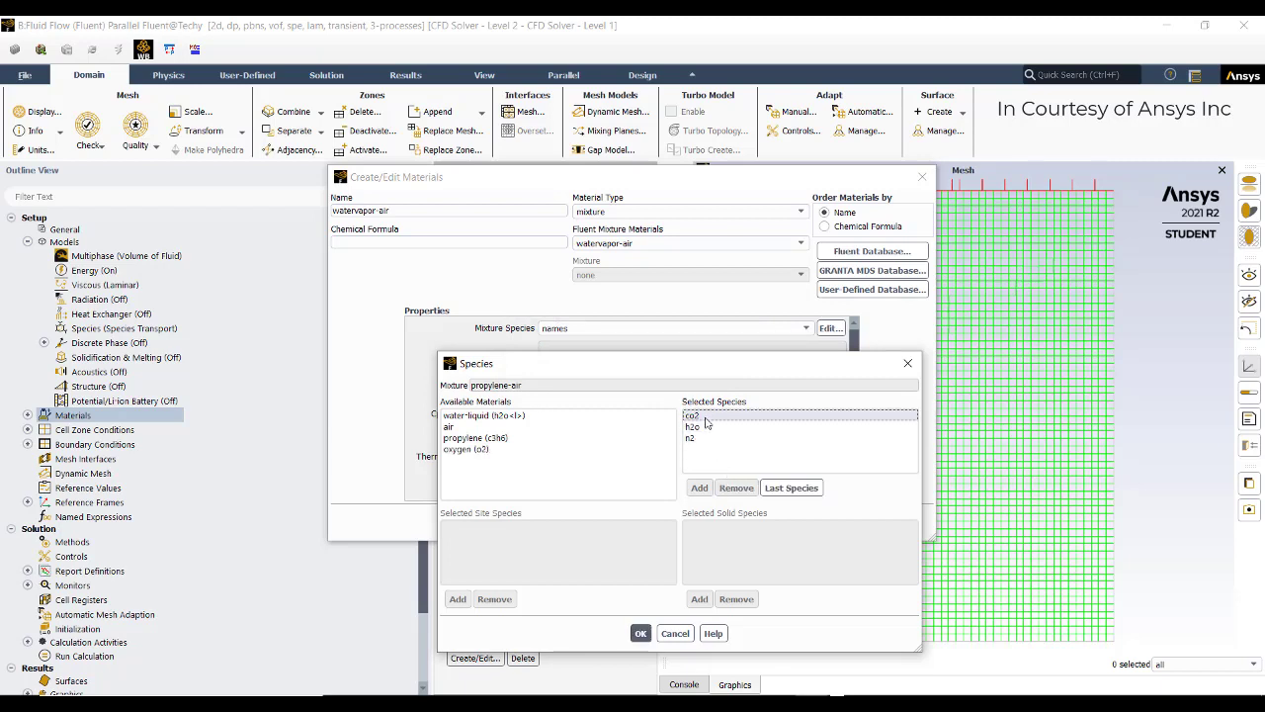
click(736, 488)
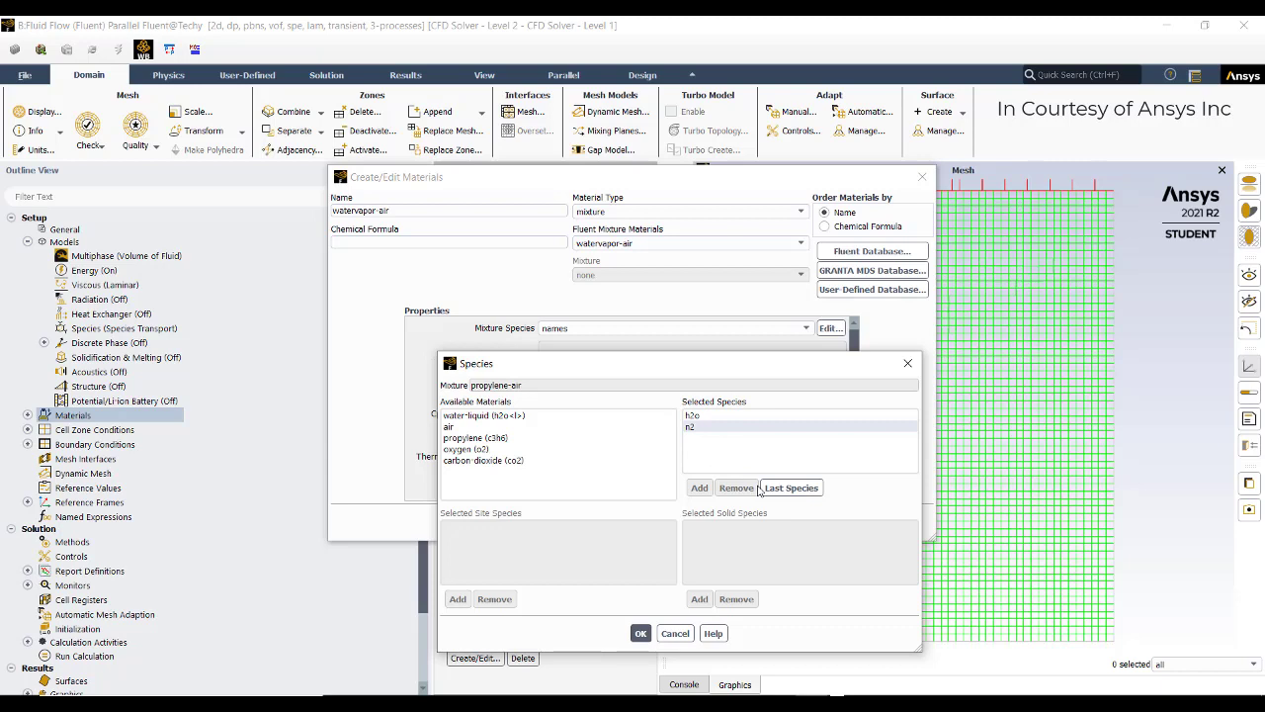
click(704, 427)
click(733, 488)
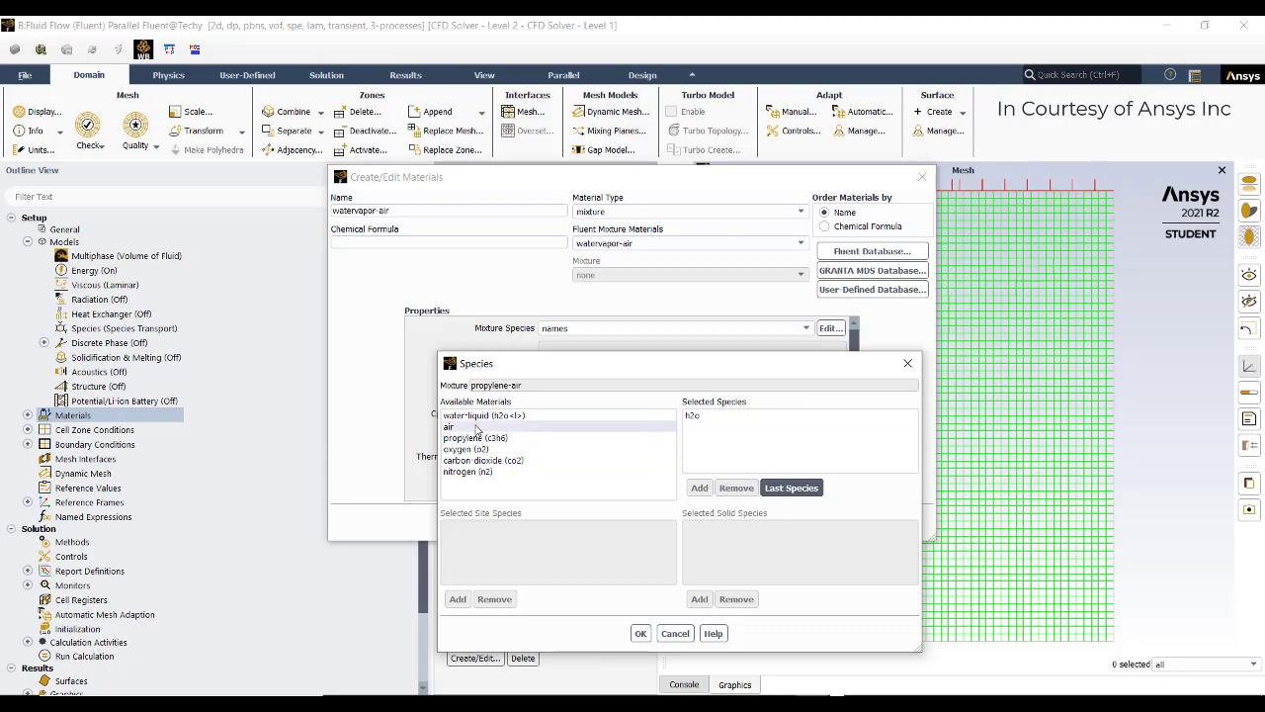
- Add air to the mixture's selected species alongside h2o and apply the change to the watervapor-air material
click(477, 426)
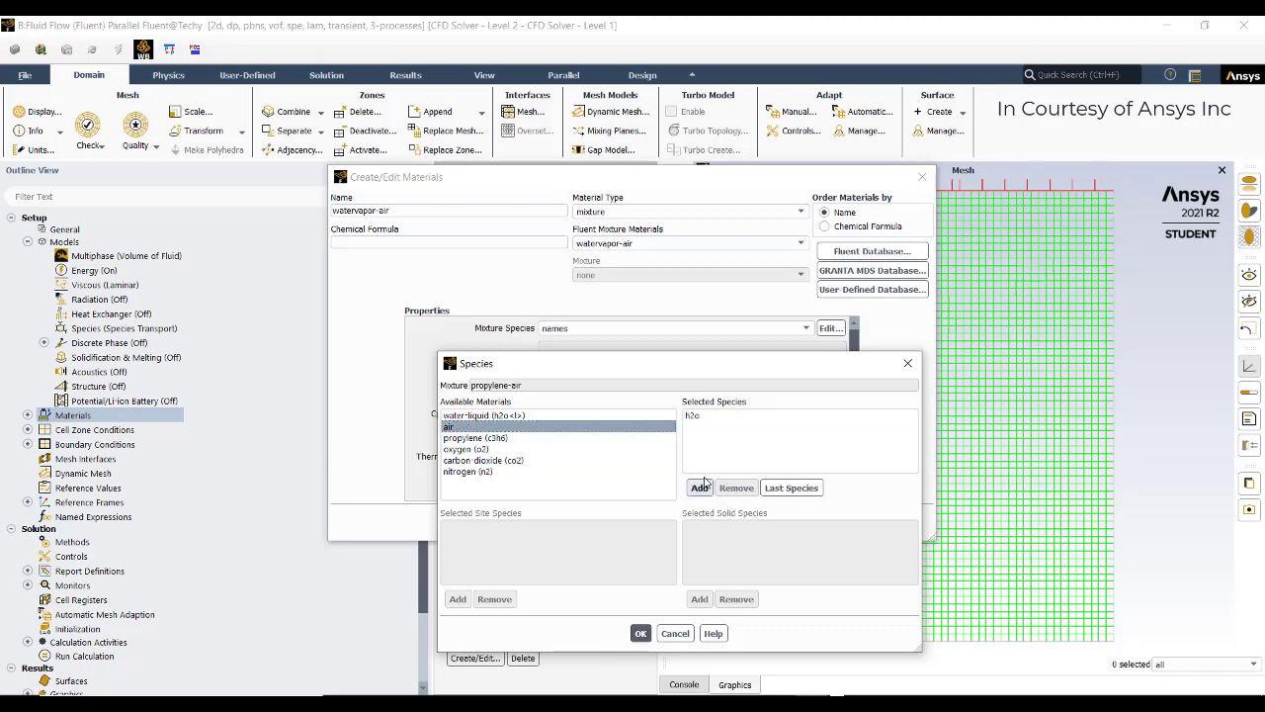
click(700, 488)
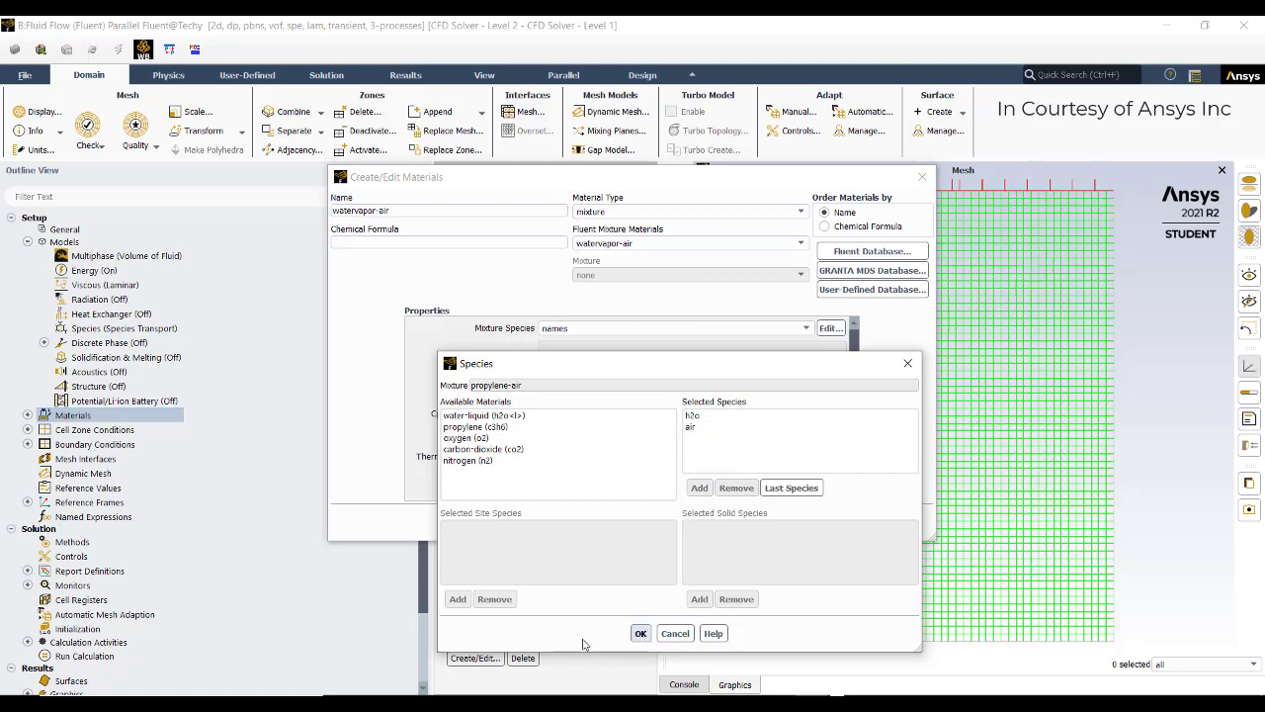
click(641, 632)
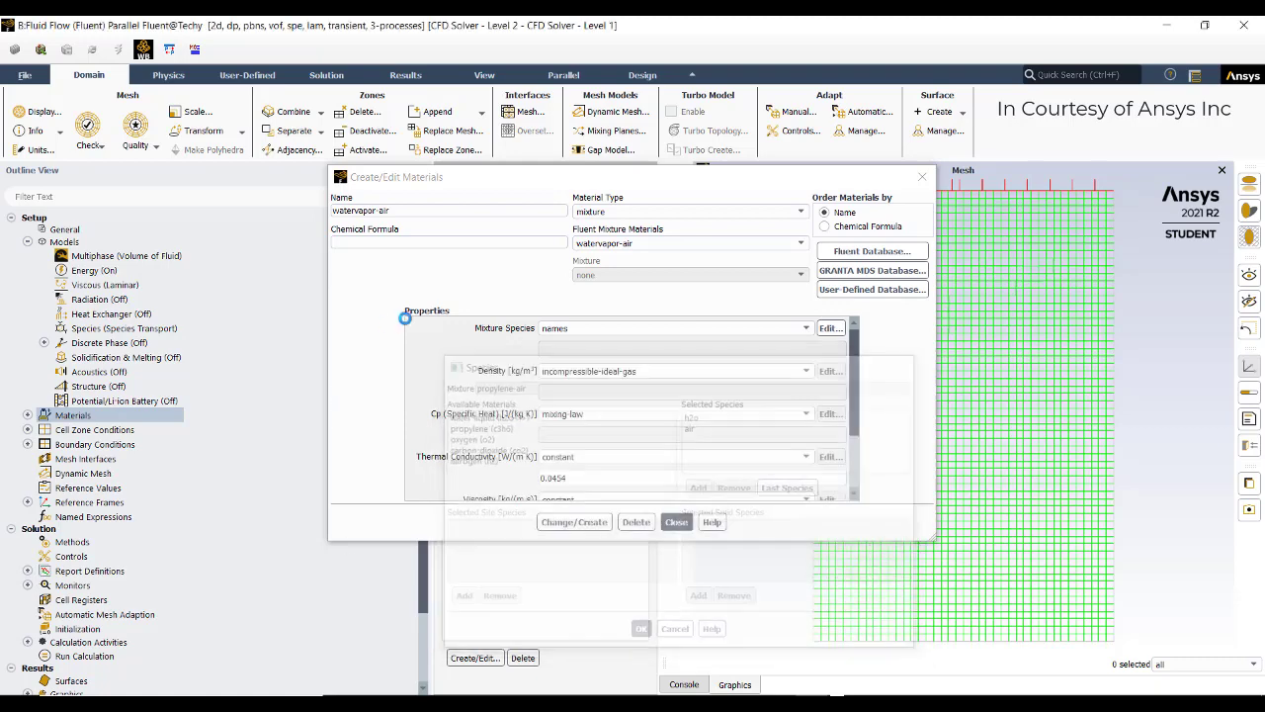
click(590, 527)
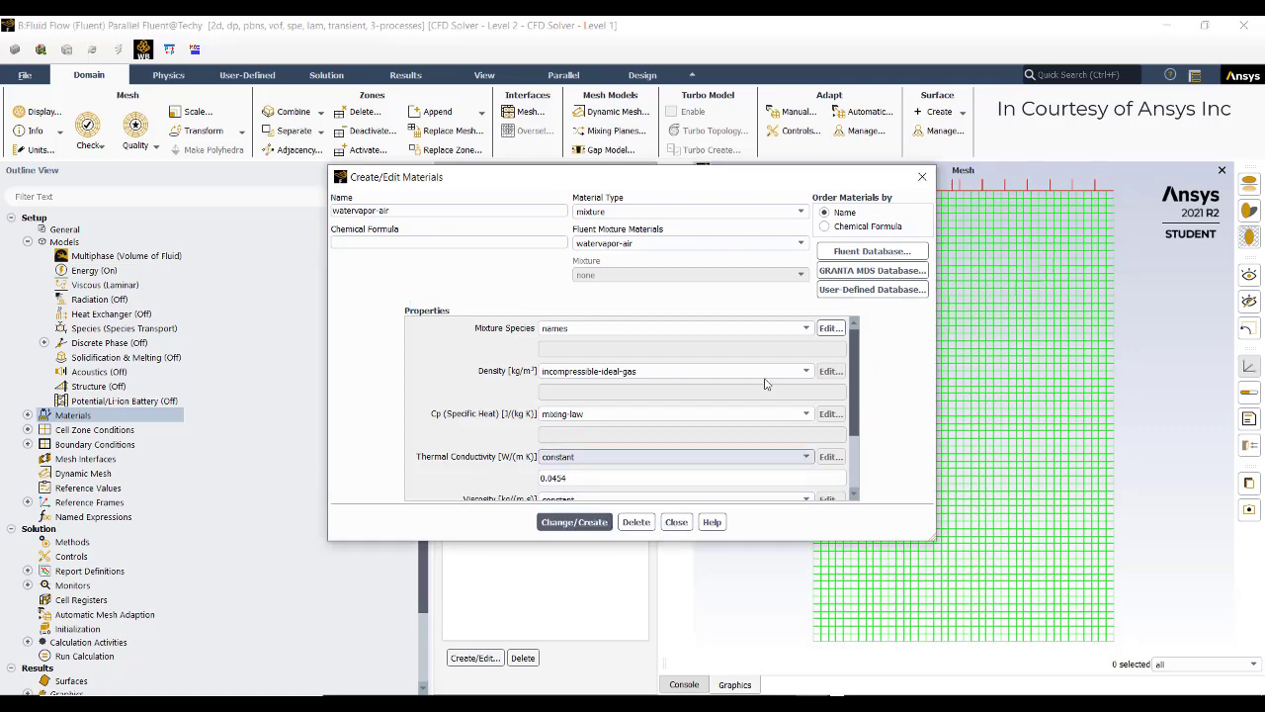
click(677, 521)
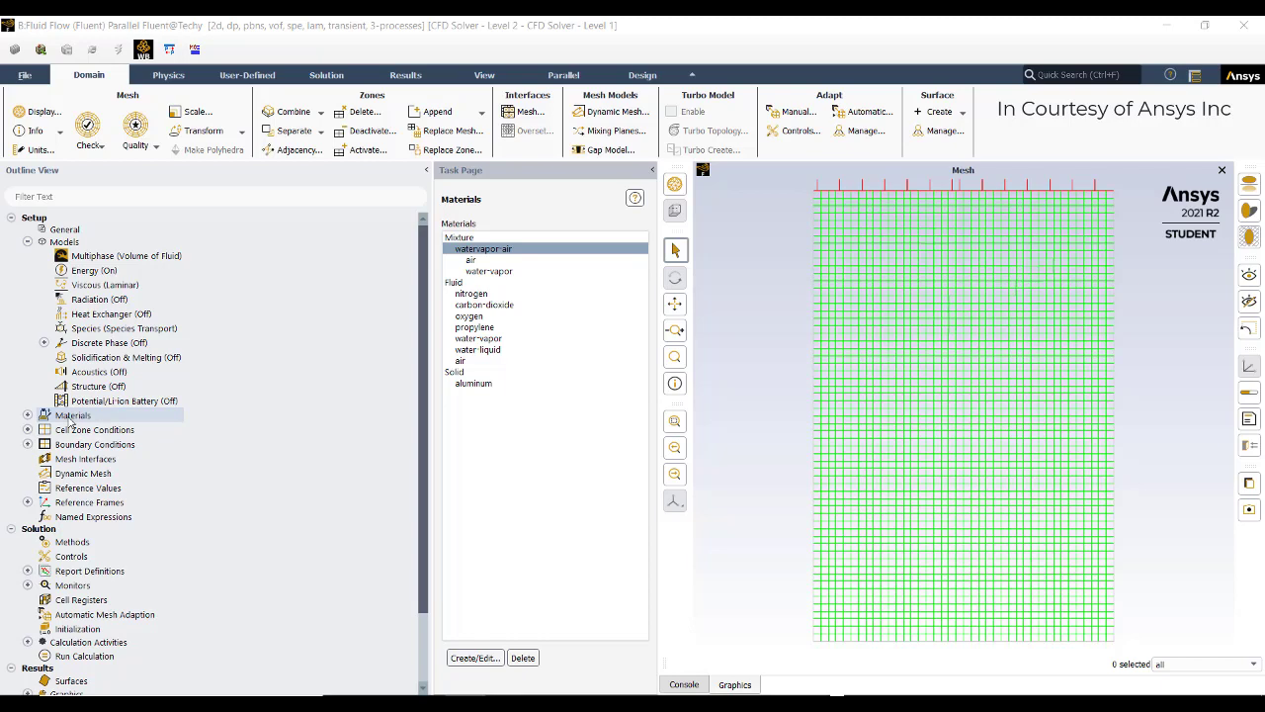
- In the Multiphase model, name the primary phase water and assign it the water-liquid material
double_click(120, 259)
click(560, 178)
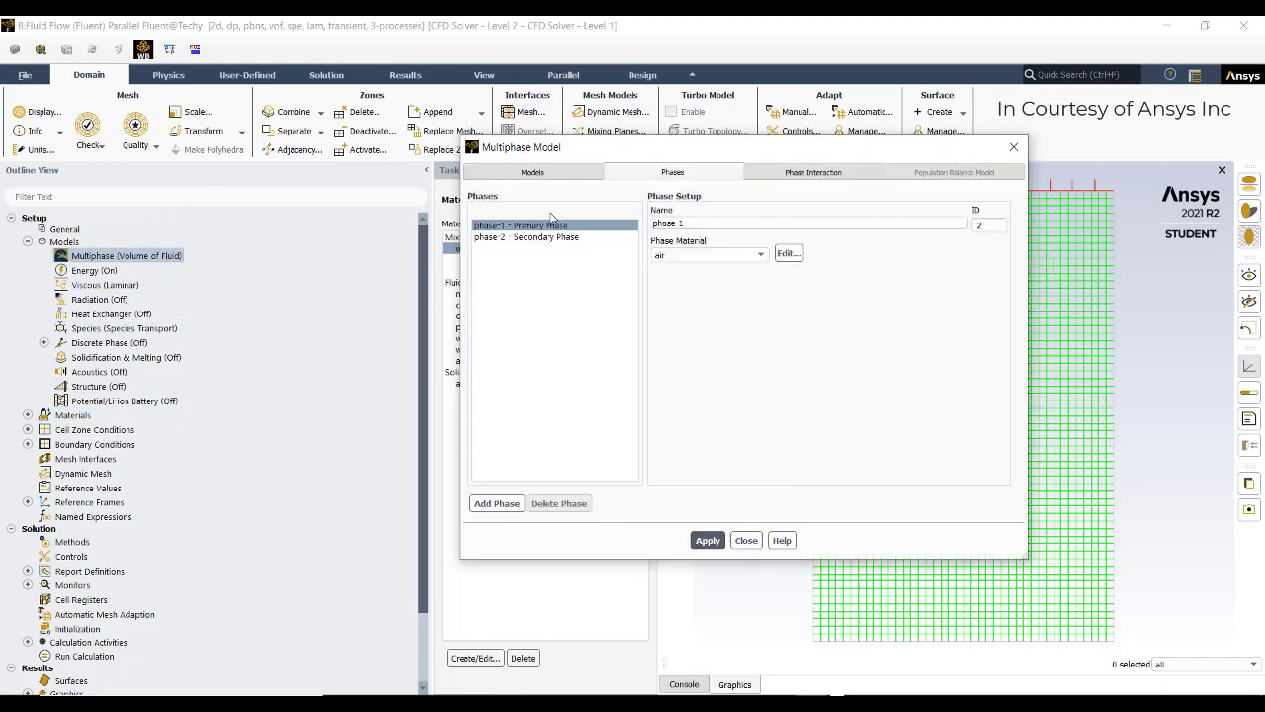
click(681, 225)
drag(691, 226, 546, 233)
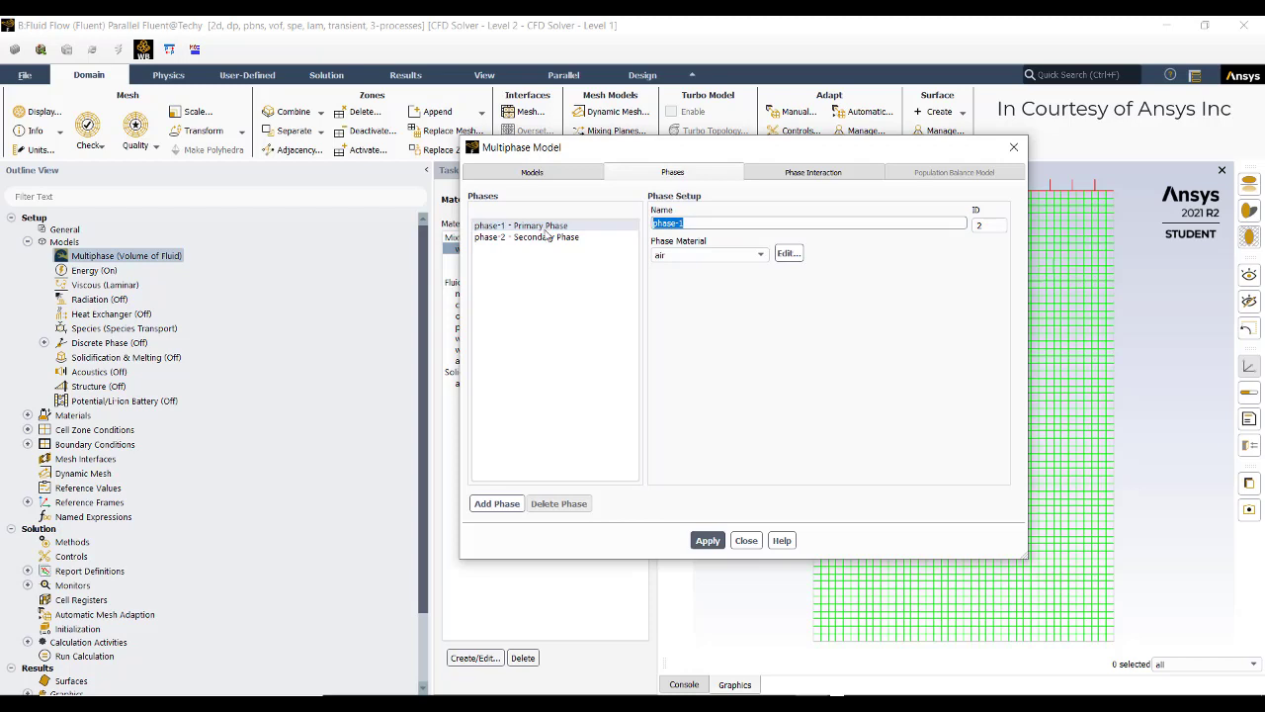
text(water)
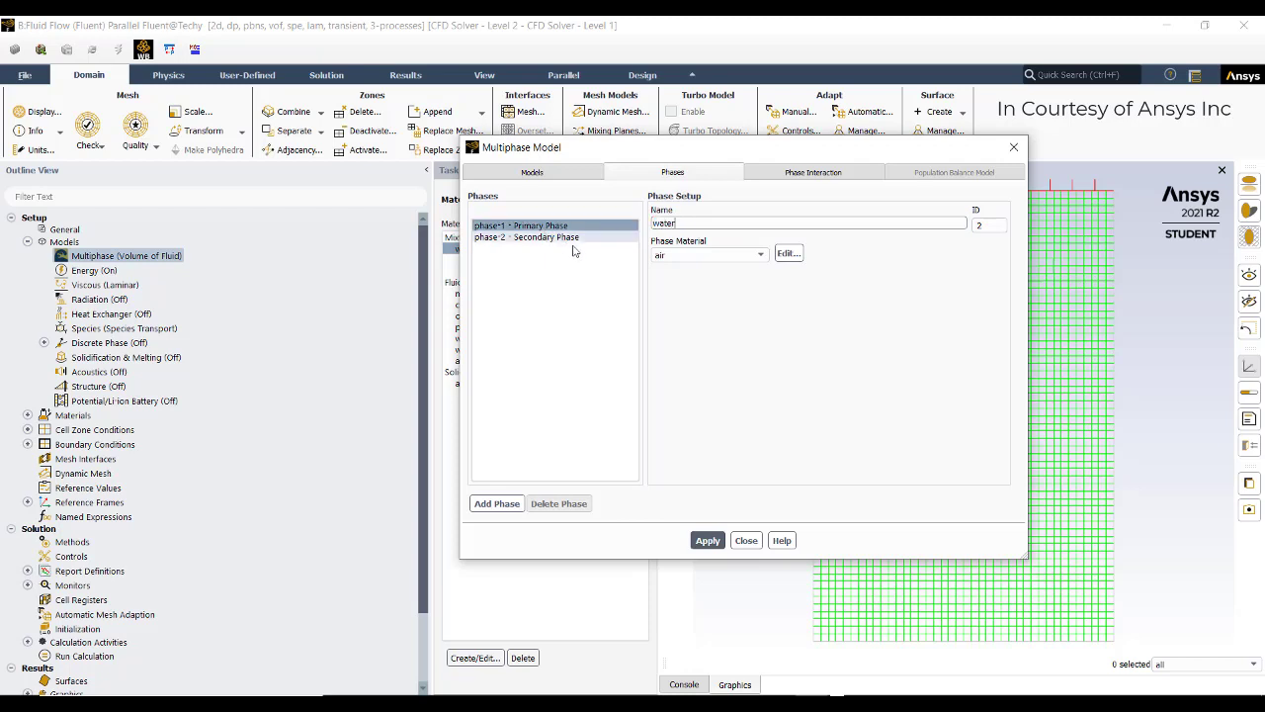
click(697, 255)
click(680, 321)
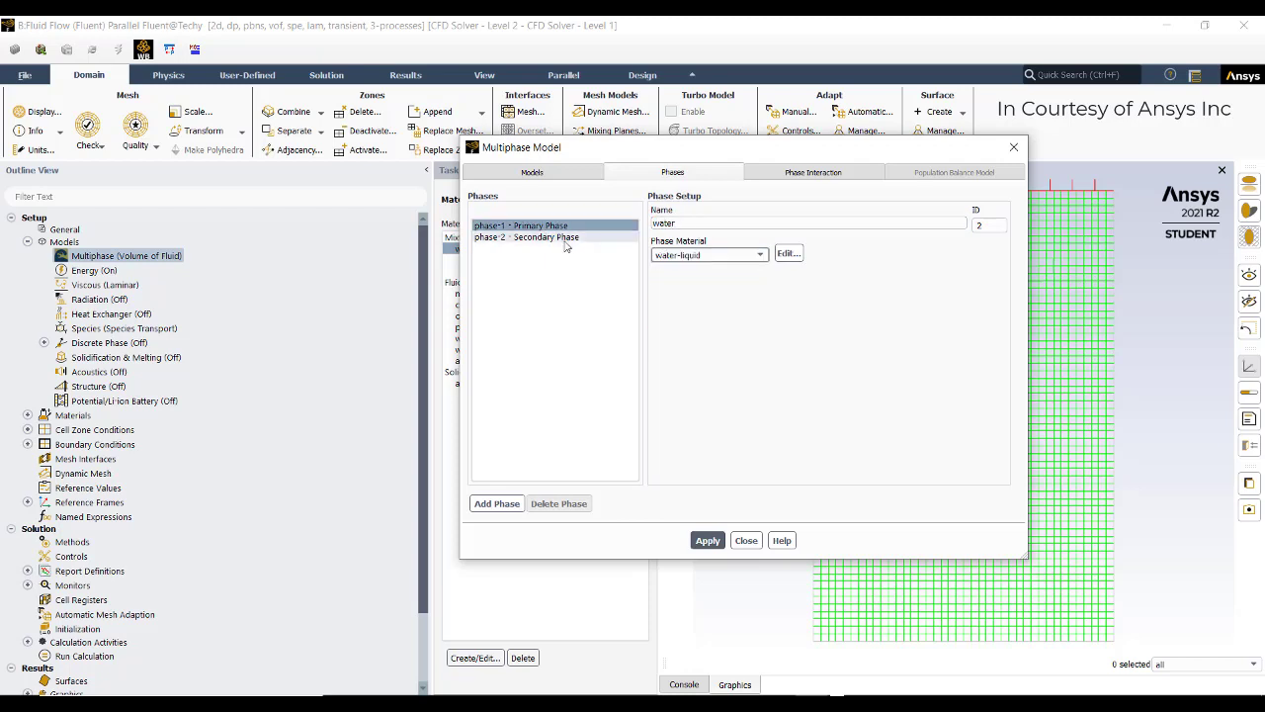
- Name the secondary phase vapor-air, assign it the watervapor-air material, and apply the phase setup
click(534, 237)
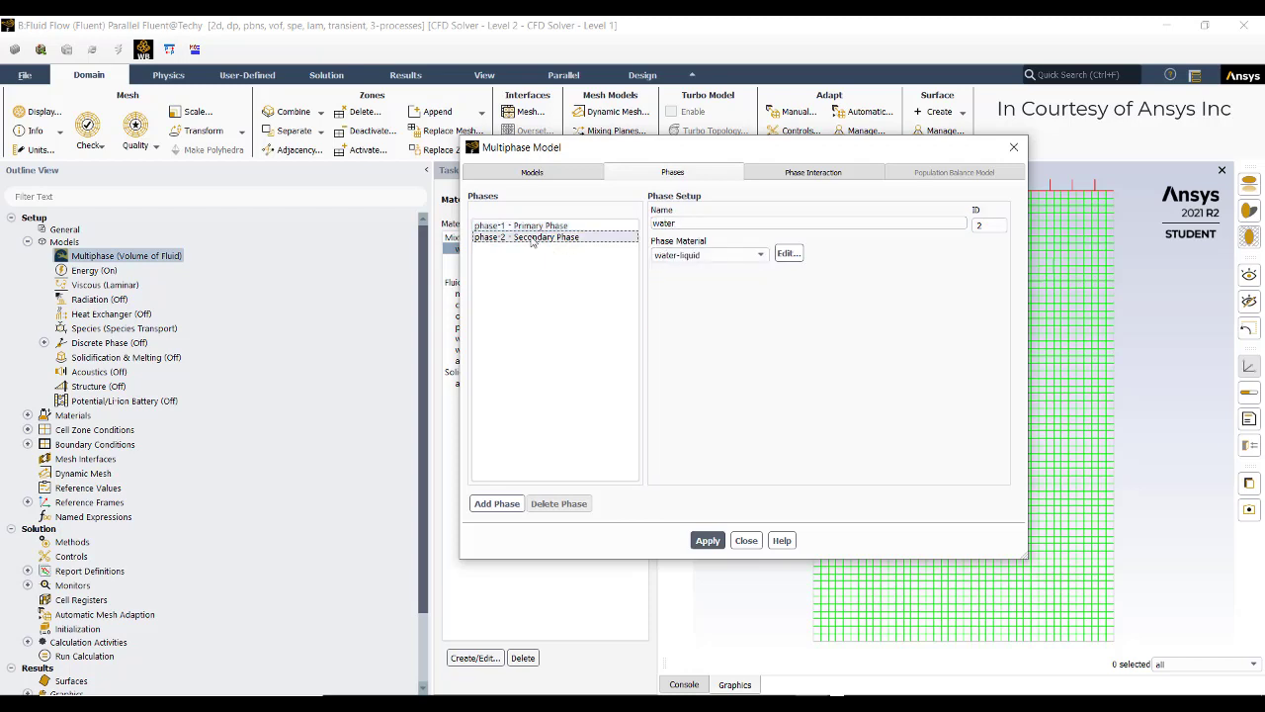
double_click(712, 224)
text(vapor-air)
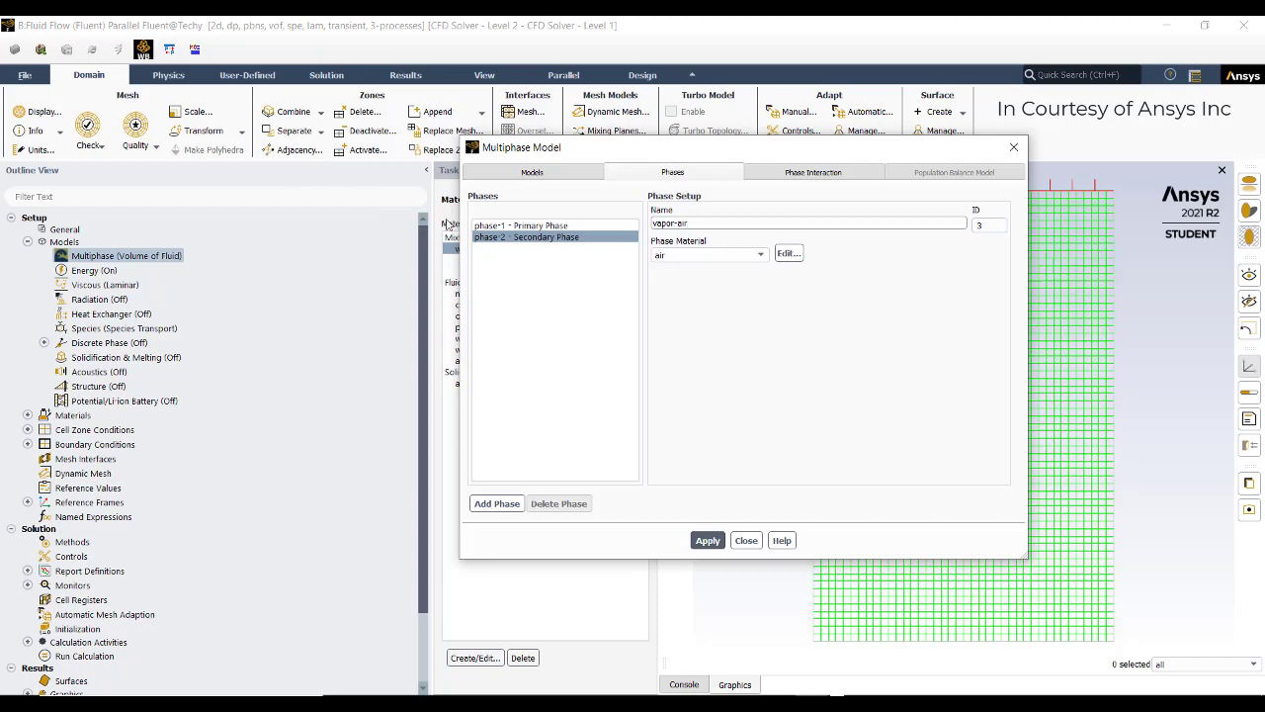
click(756, 255)
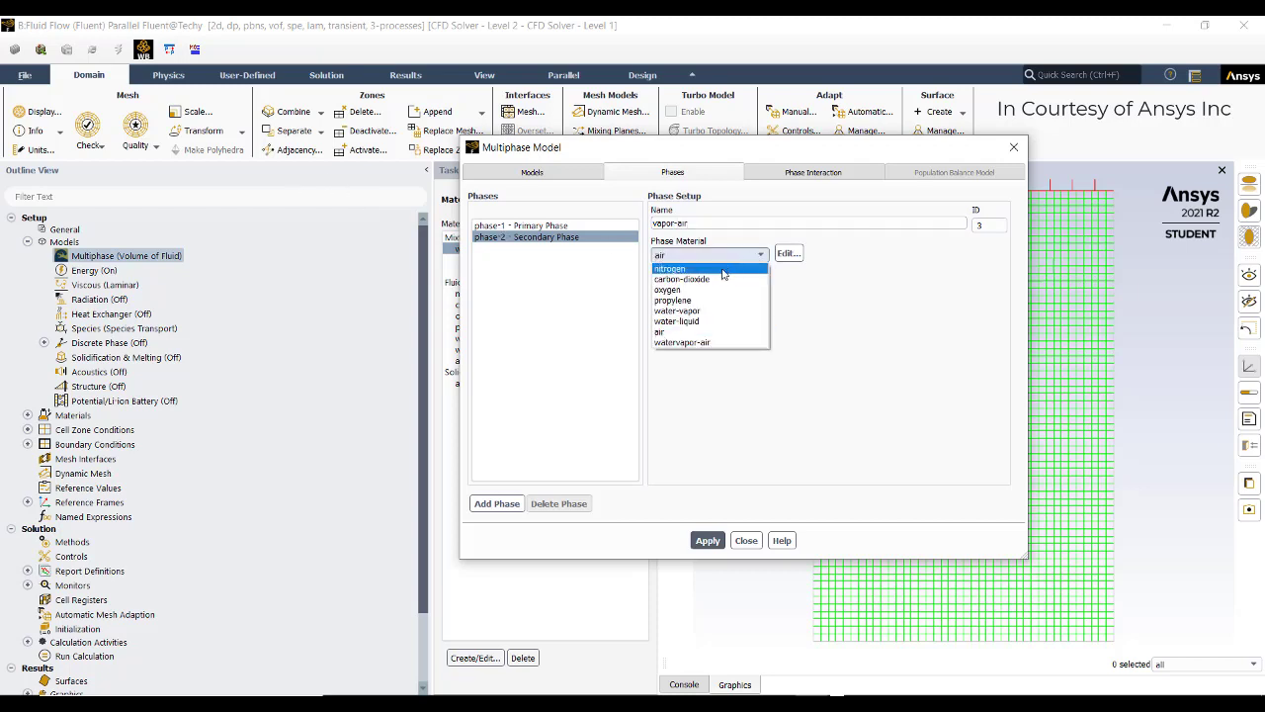
click(695, 343)
click(708, 539)
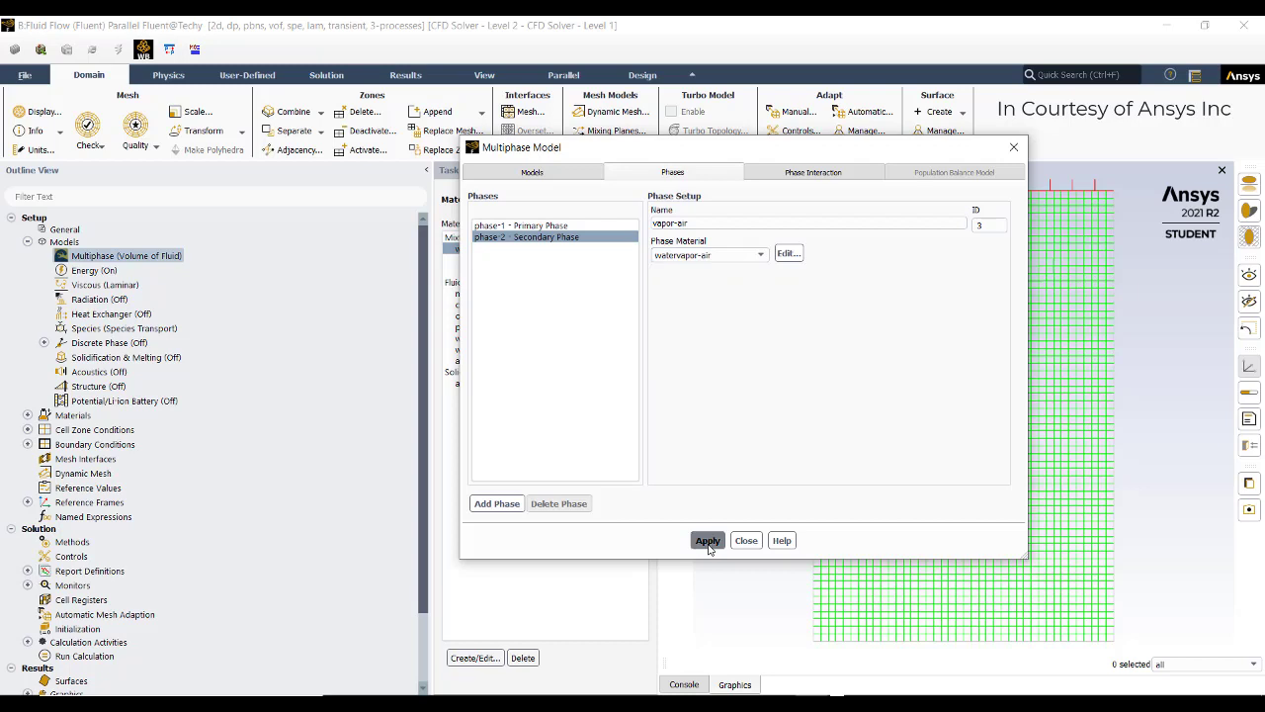
- Set a constant surface tension coefficient of 0.072 N/m for the water and vapor-air phase pair
click(805, 171)
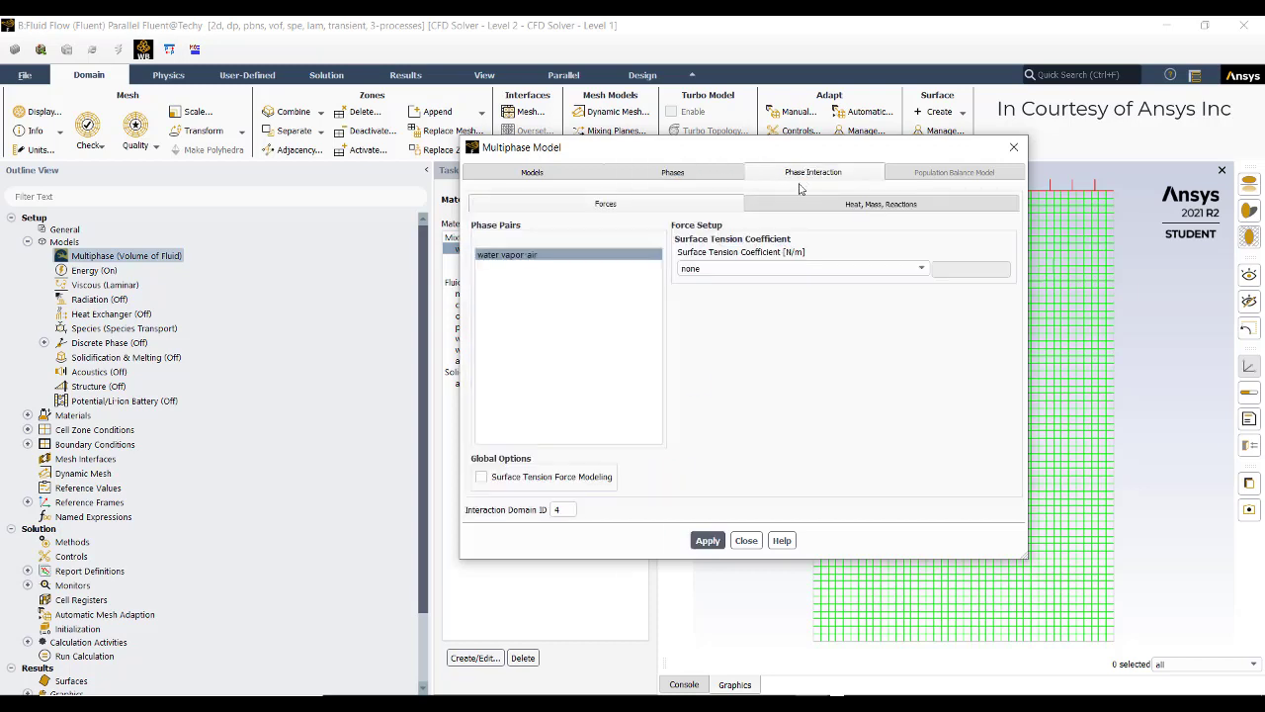
click(742, 268)
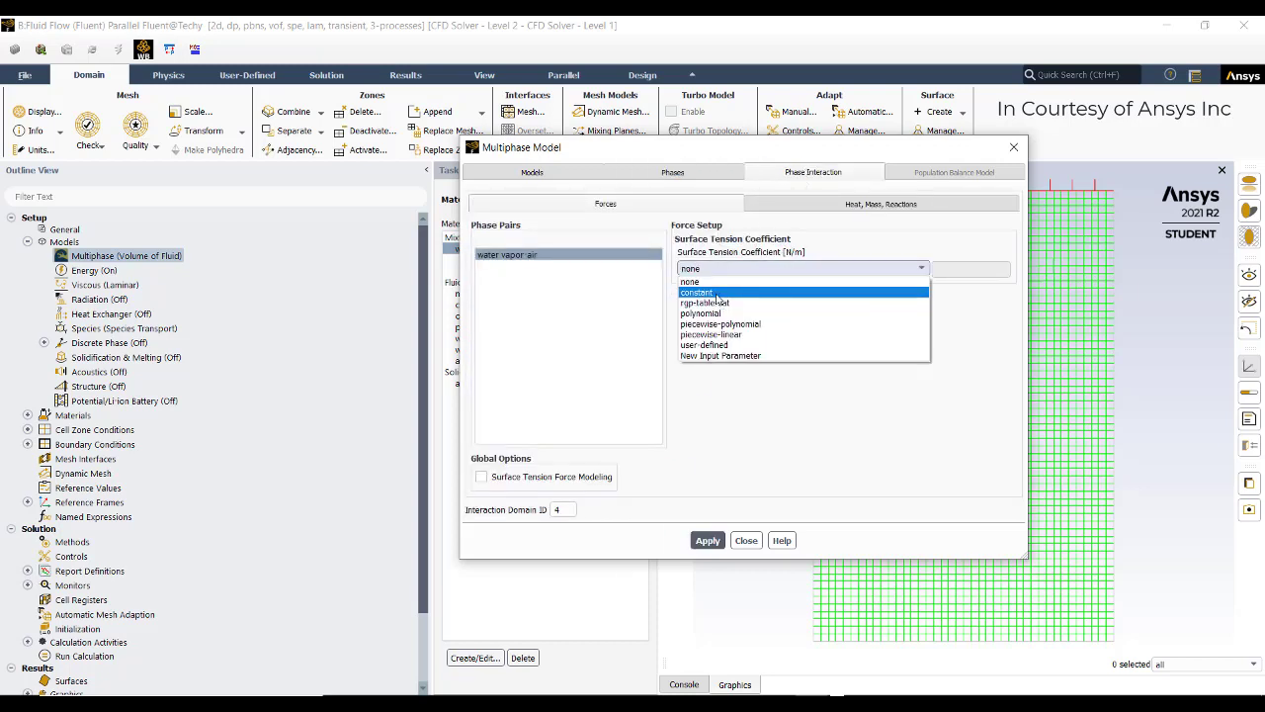
click(717, 294)
click(954, 270)
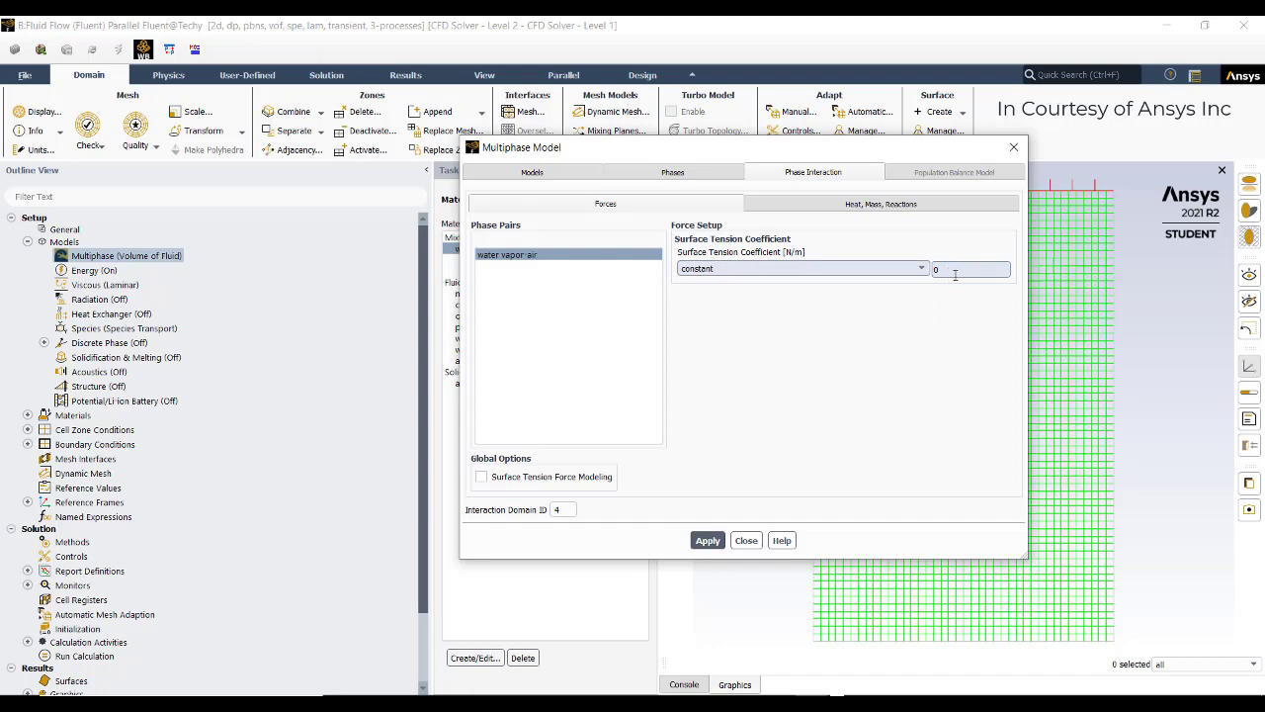
text(.072)
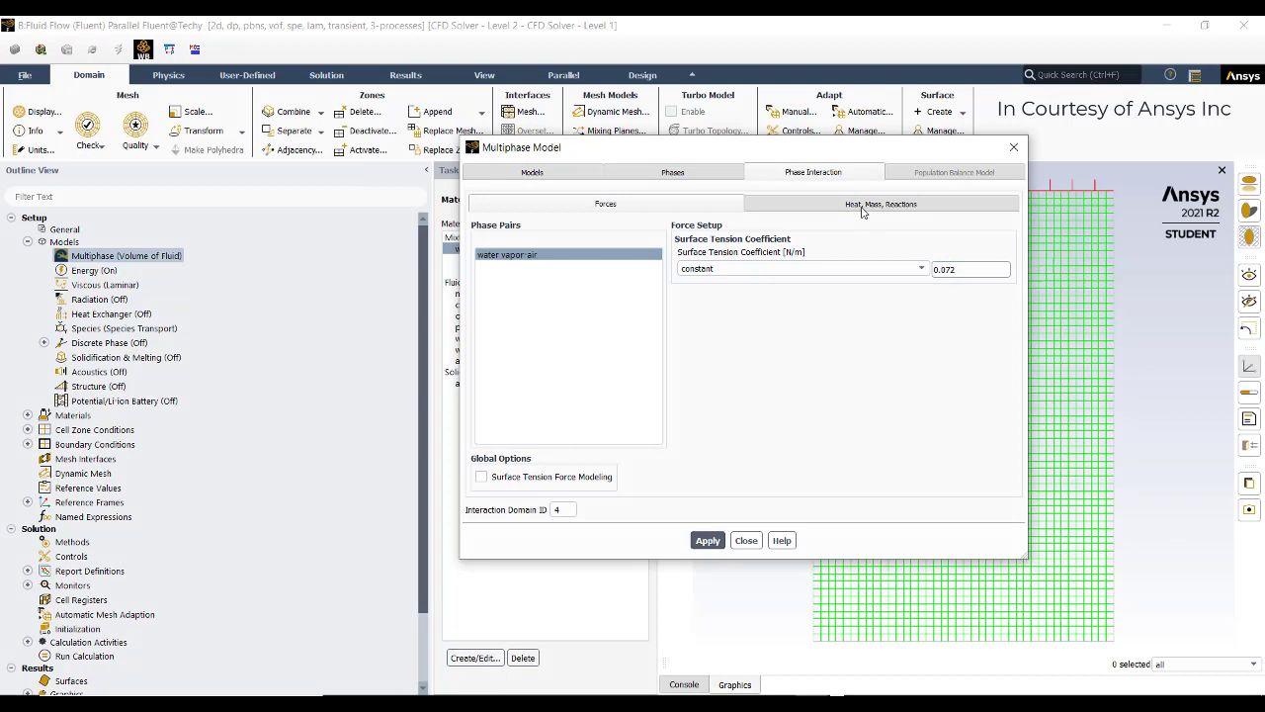
- Define one evaporation-condensation mass transfer from water to vapor-air species h2o, with a From Phase Frequency of 5, and apply it
click(865, 206)
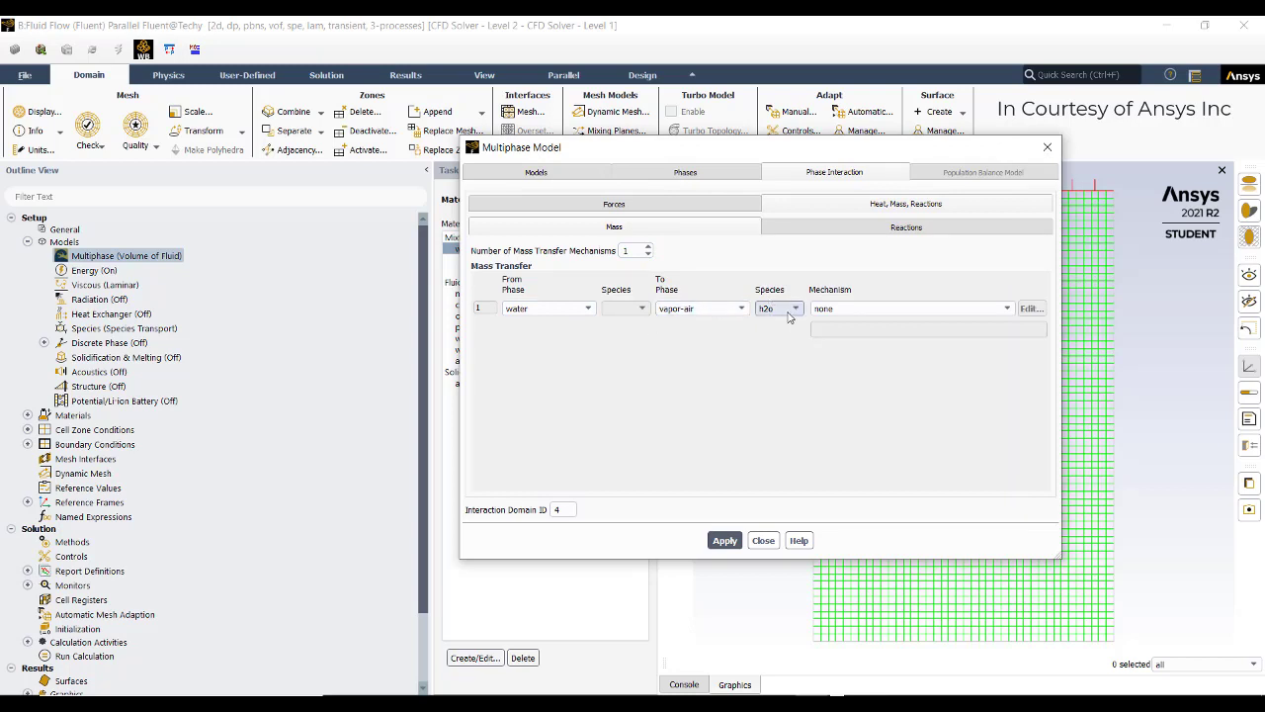
click(865, 309)
click(859, 354)
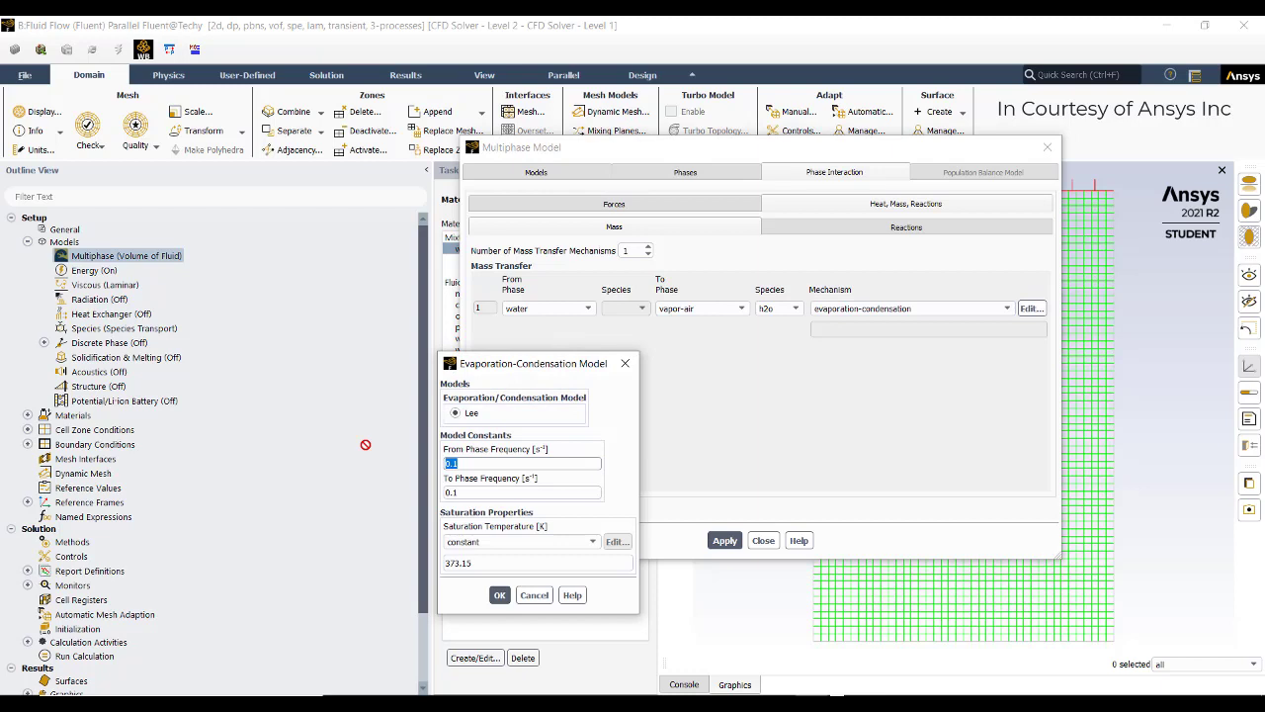
text(5)
click(499, 594)
click(721, 543)
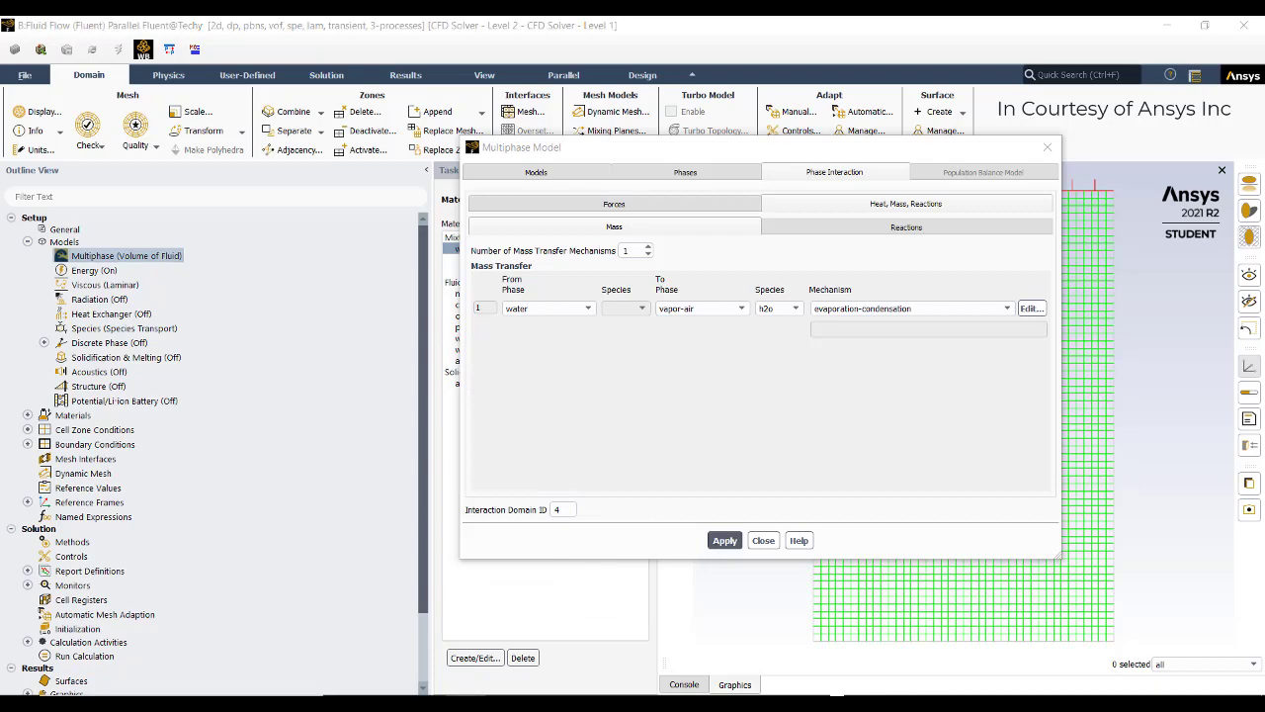
- Find and open the Paint application
key(super)
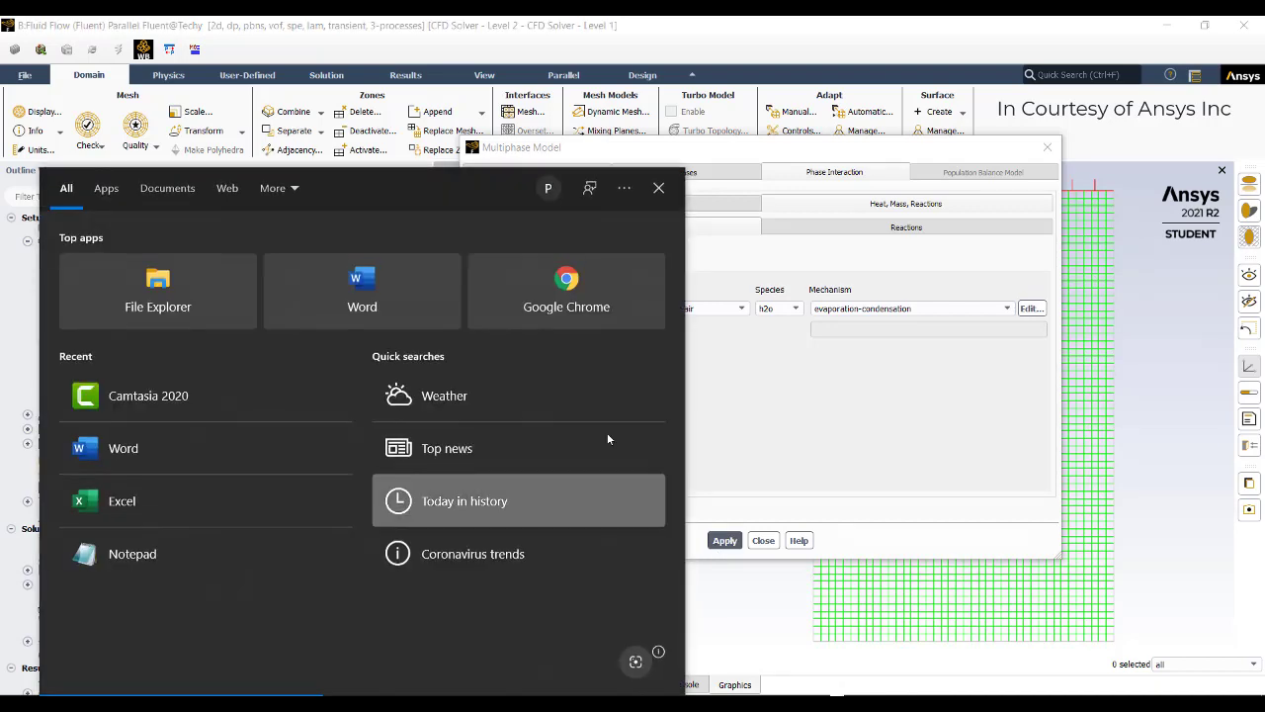
click(896, 443)
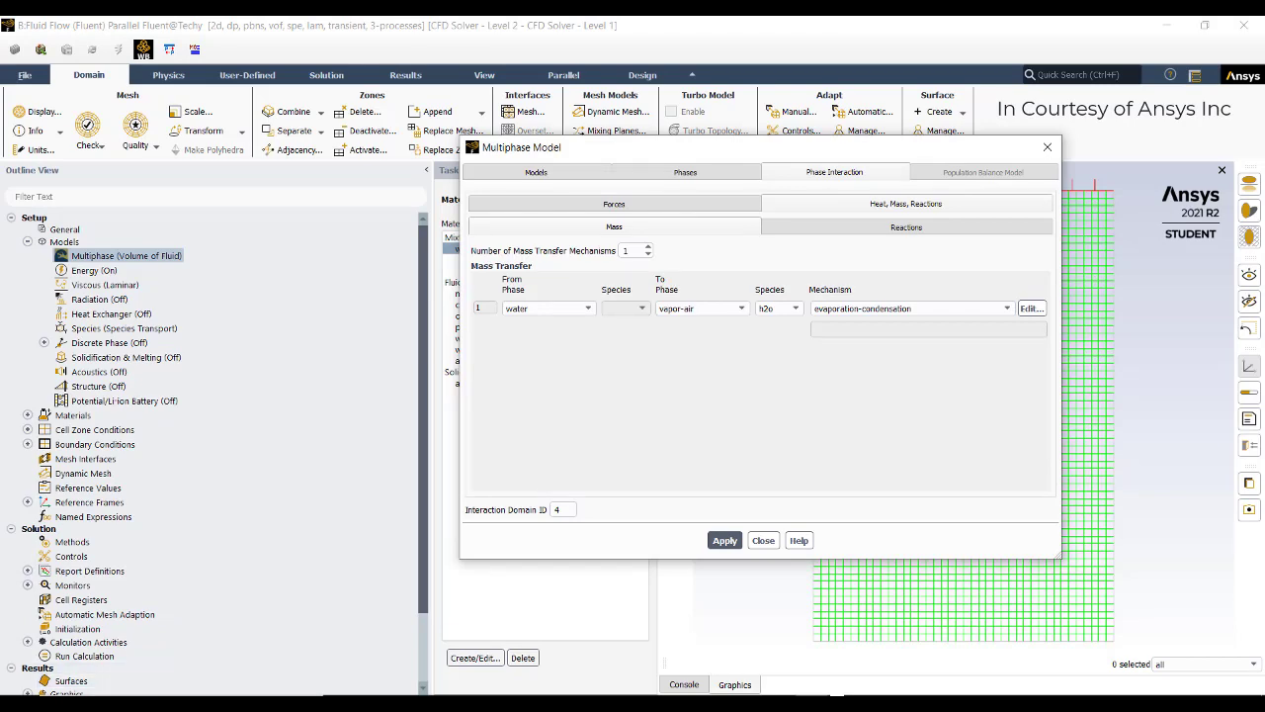
click(148, 702)
text(paint)
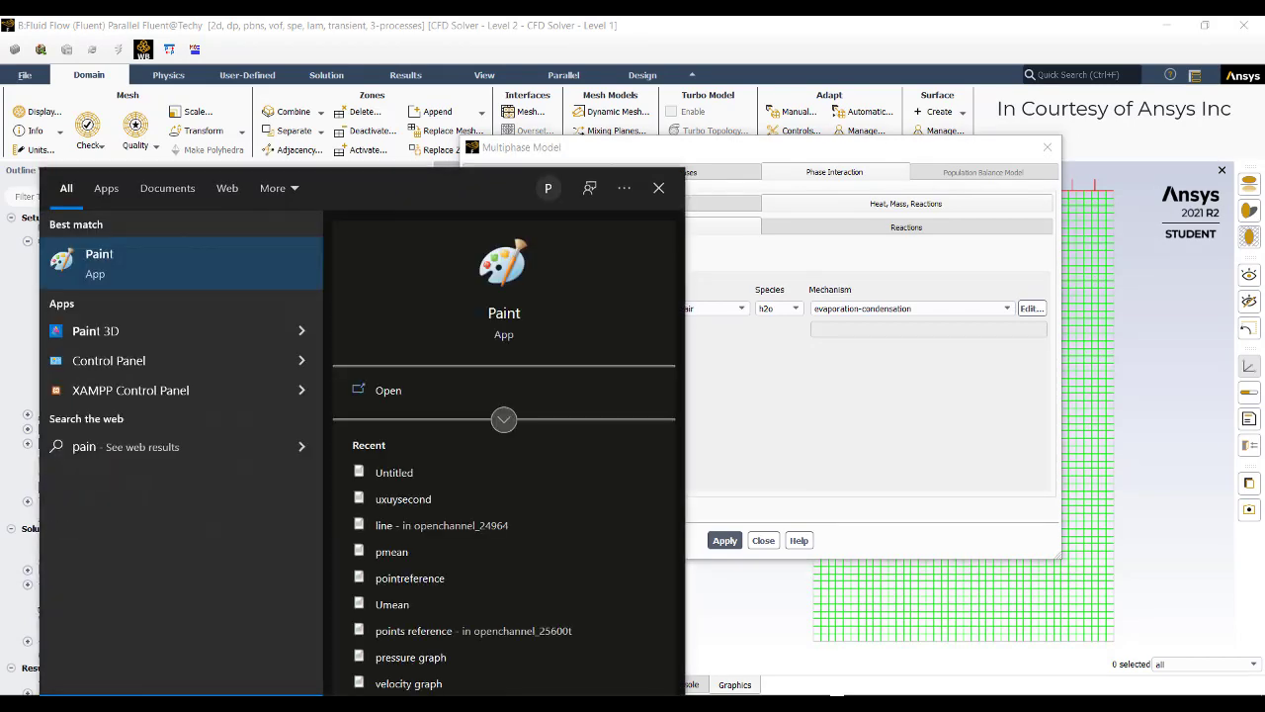
click(177, 249)
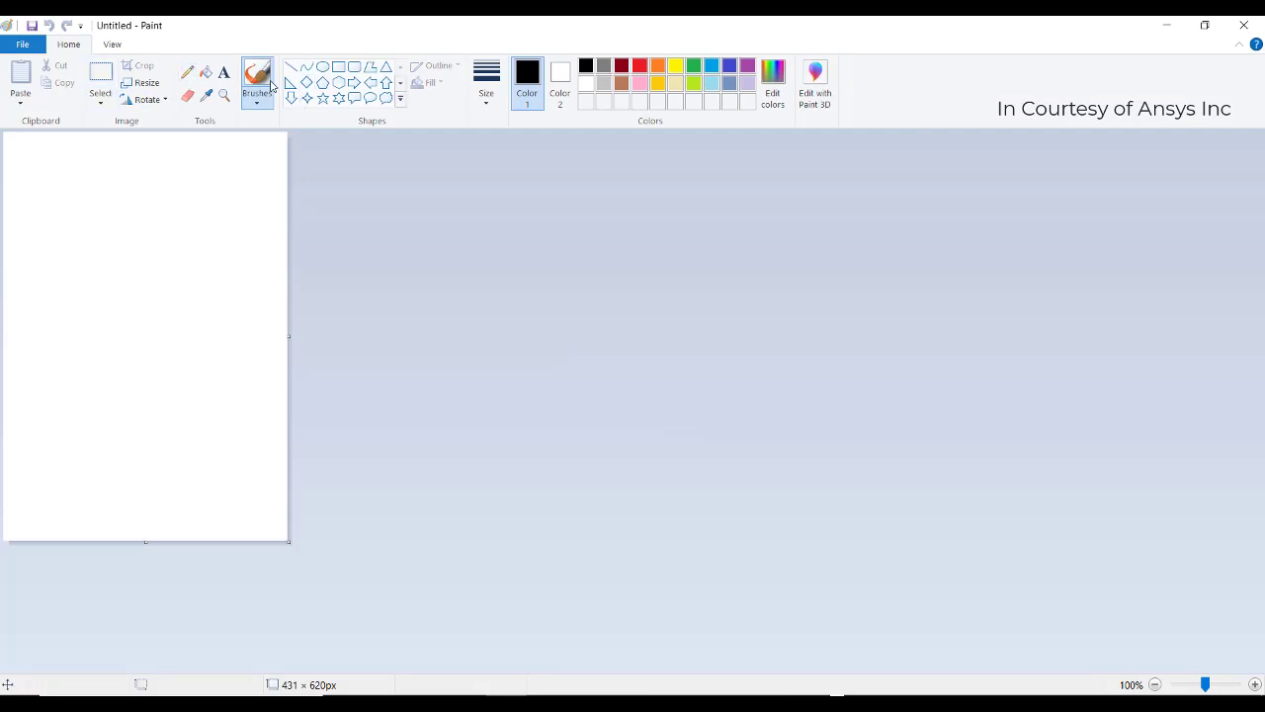
- Sketch a roughly horizontal interface line with the Pencil, handwriting "Wa" for water below it and "Air" above it
click(187, 72)
drag(68, 265, 199, 259)
mouse_move(91, 304)
mouse_down()
mouse_move(102, 325)
mouse_move(119, 299)
mouse_move(141, 308)
mouse_up()
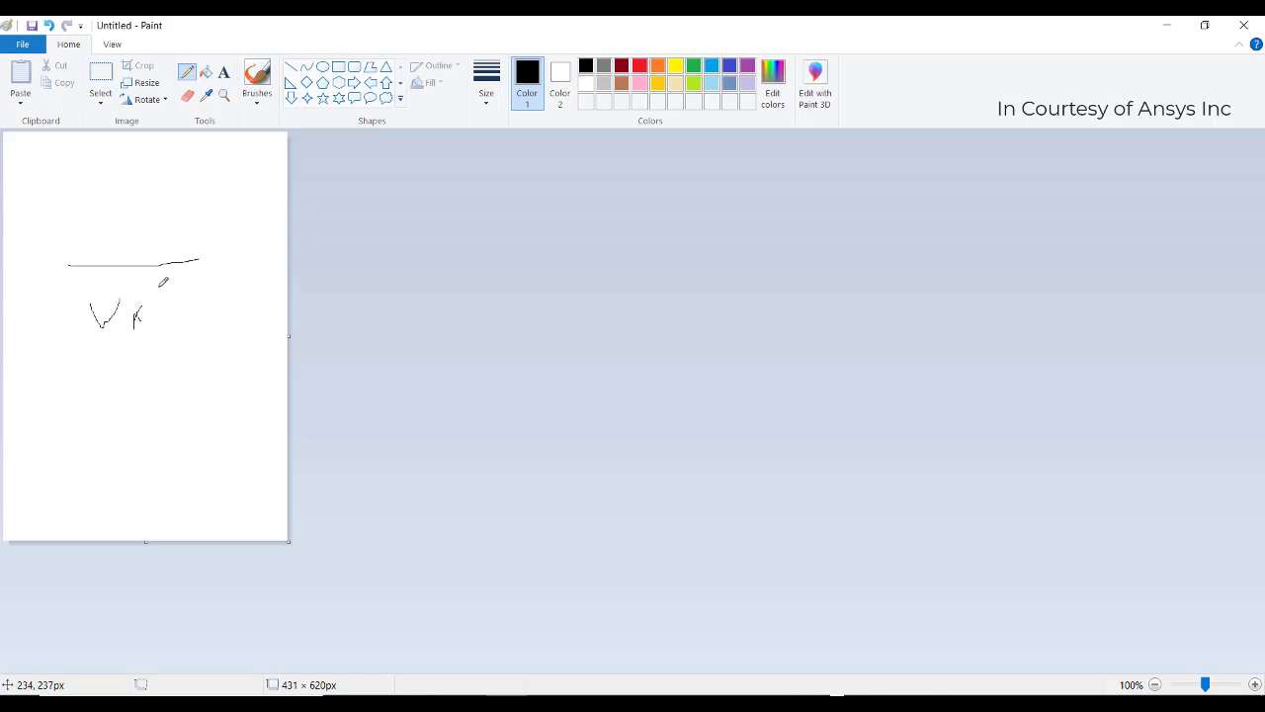
mouse_move(125, 219)
mouse_down()
mouse_move(148, 260)
mouse_move(139, 243)
mouse_move(159, 241)
mouse_move(172, 211)
mouse_up()
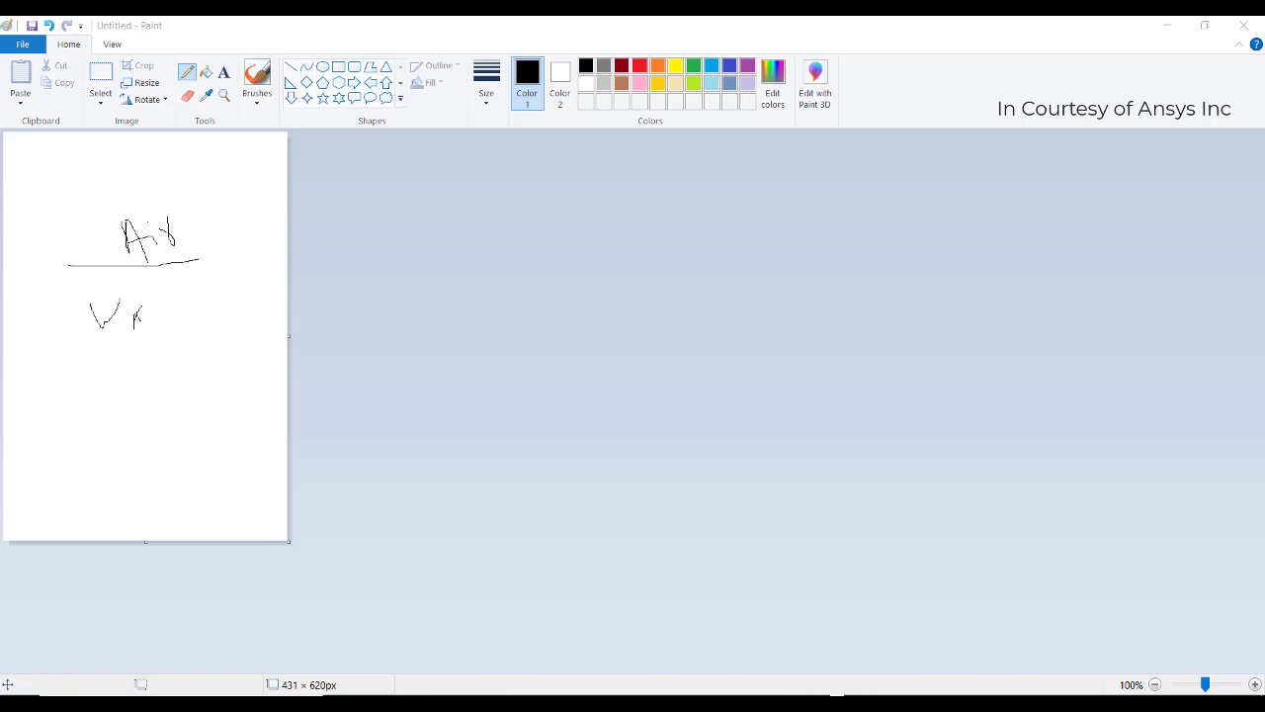
- Switch to Notepad++ and examine the saturation_temp UDF in sattemp_water.c: phase volume fractions, water vapor partial pressure and saturation temperature formula
click(585, 703)
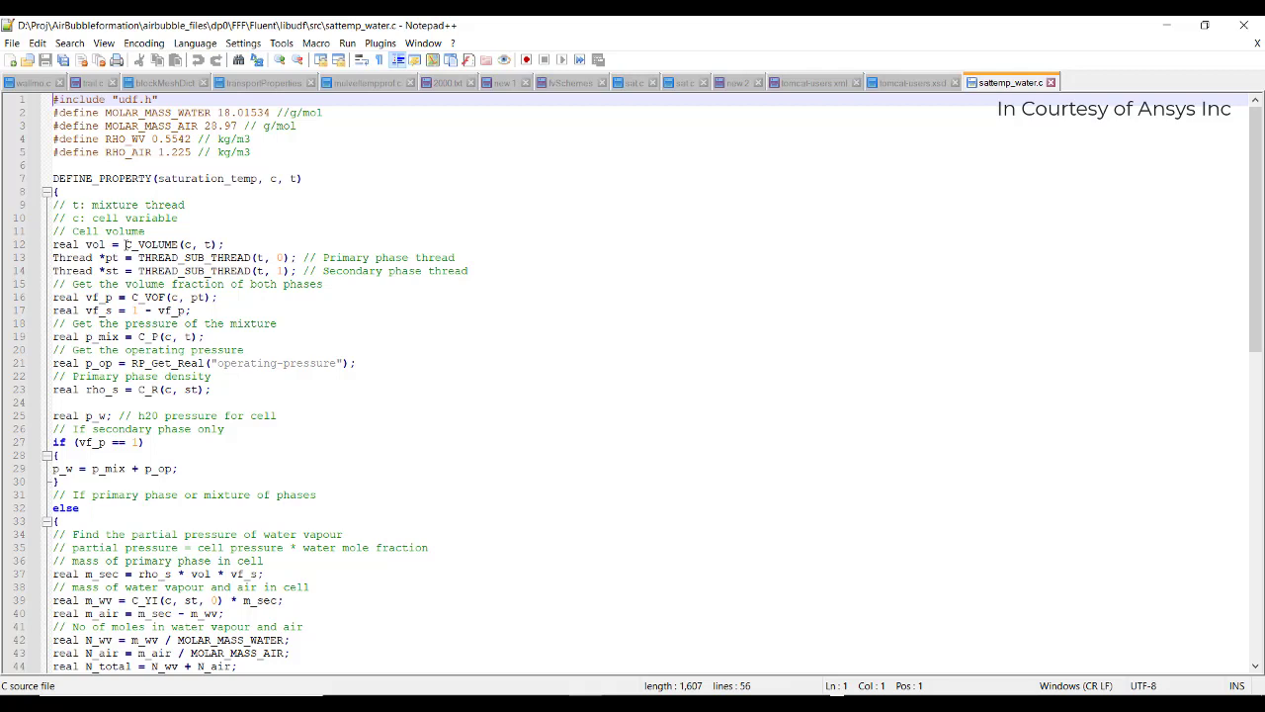
drag(106, 258, 210, 301)
click(139, 297)
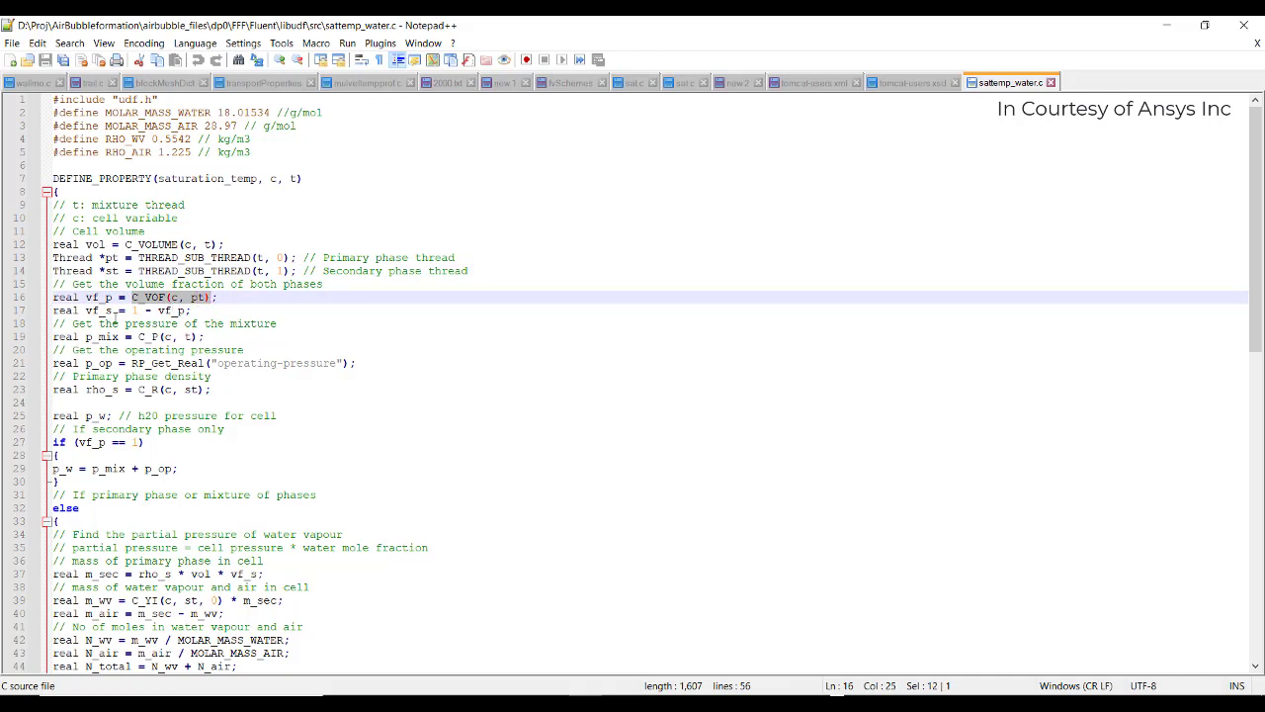
drag(79, 311, 117, 311)
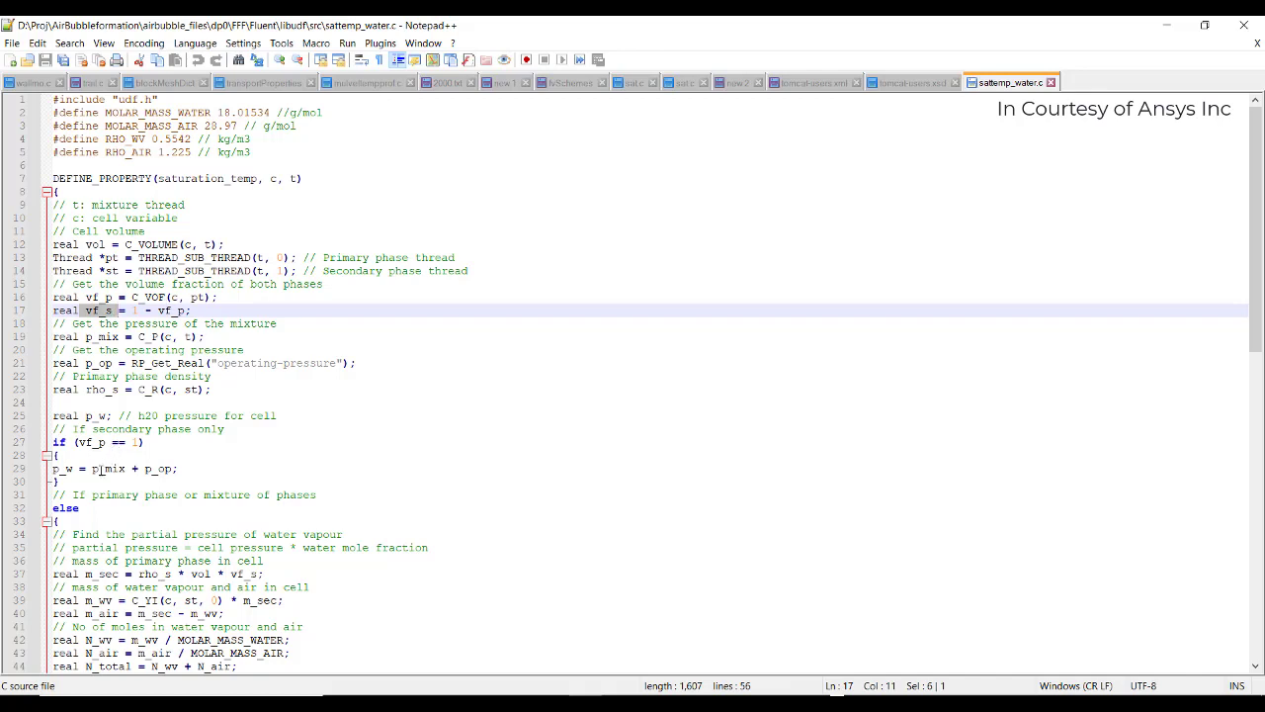
drag(92, 471, 173, 471)
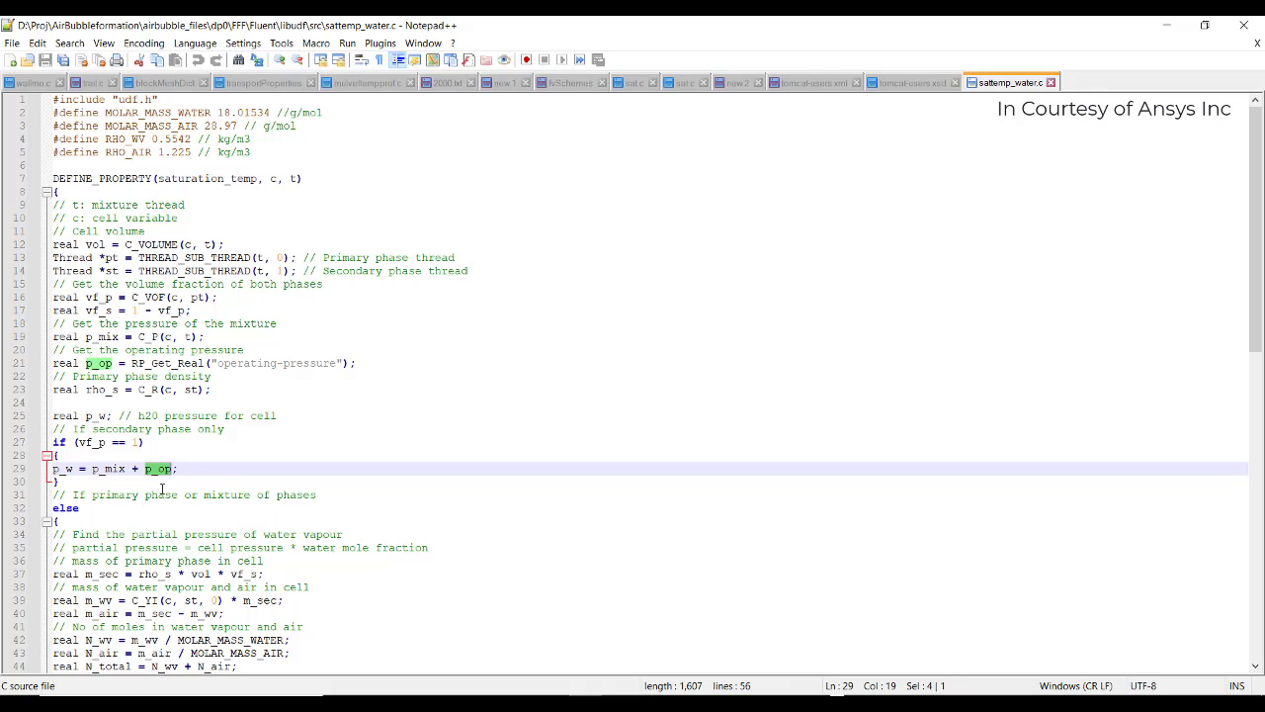
scroll(289, 435, down, 3)
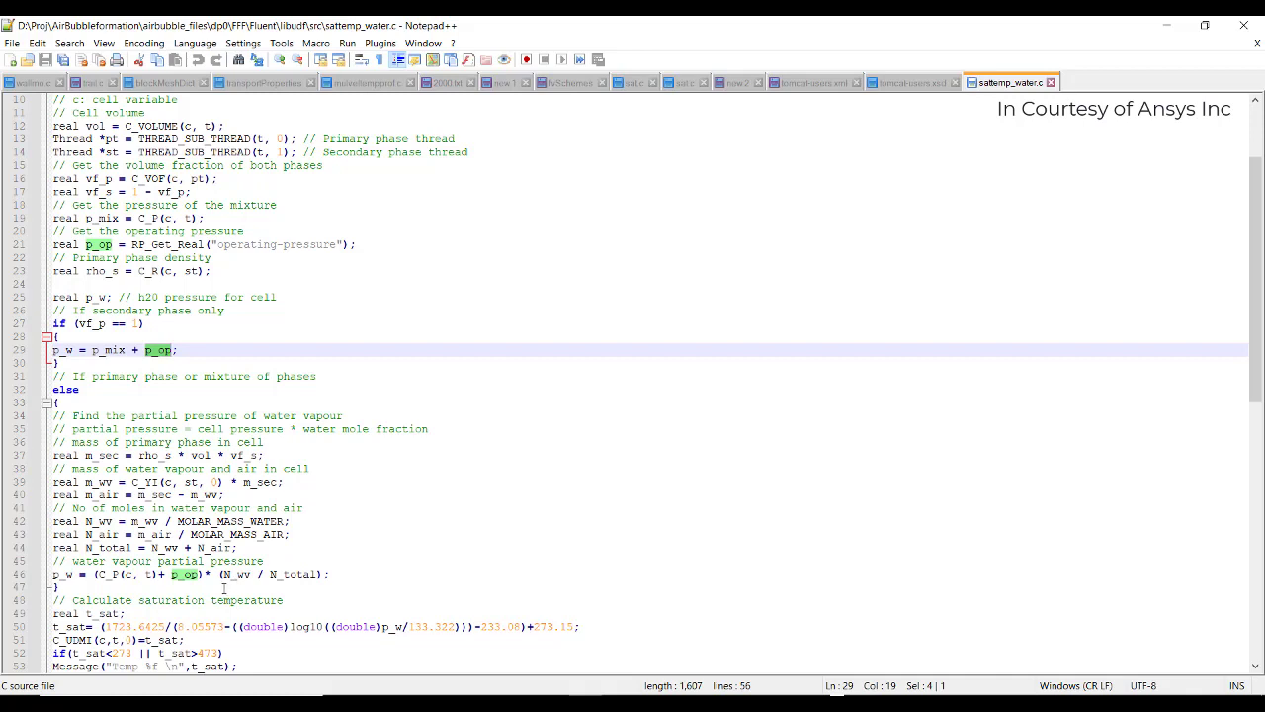
drag(54, 573, 76, 573)
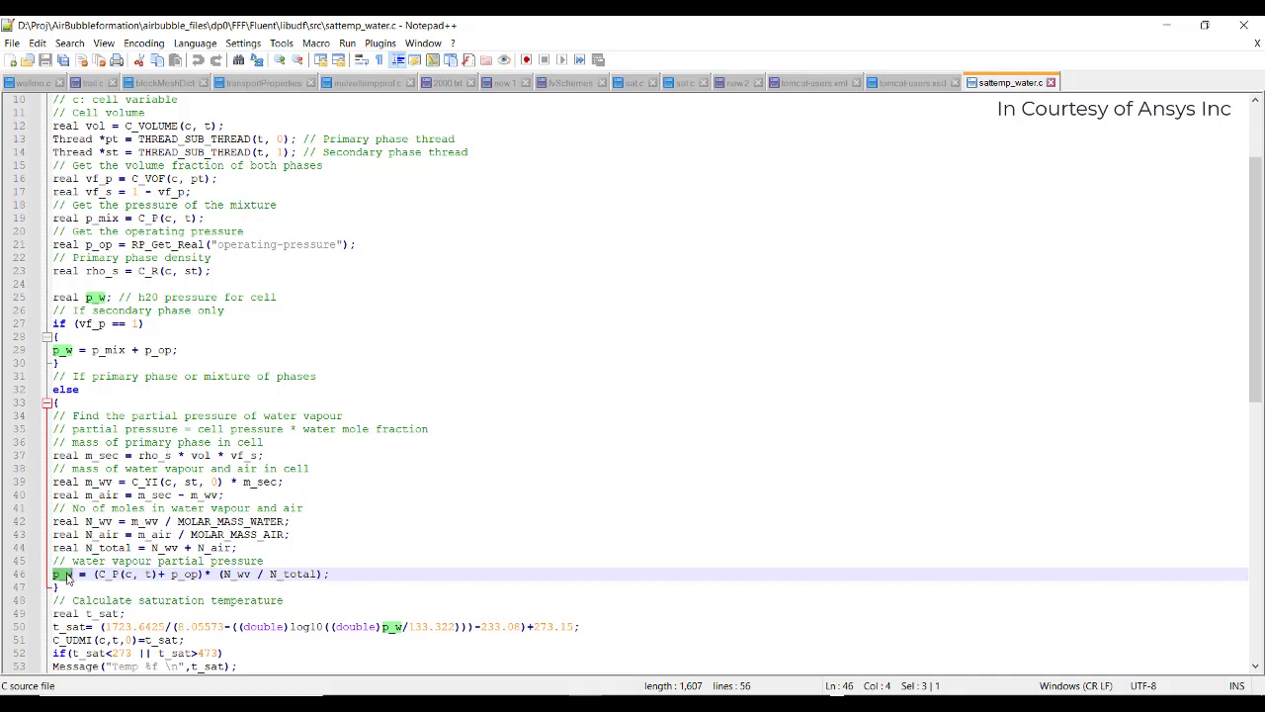
scroll(392, 517, down, 2)
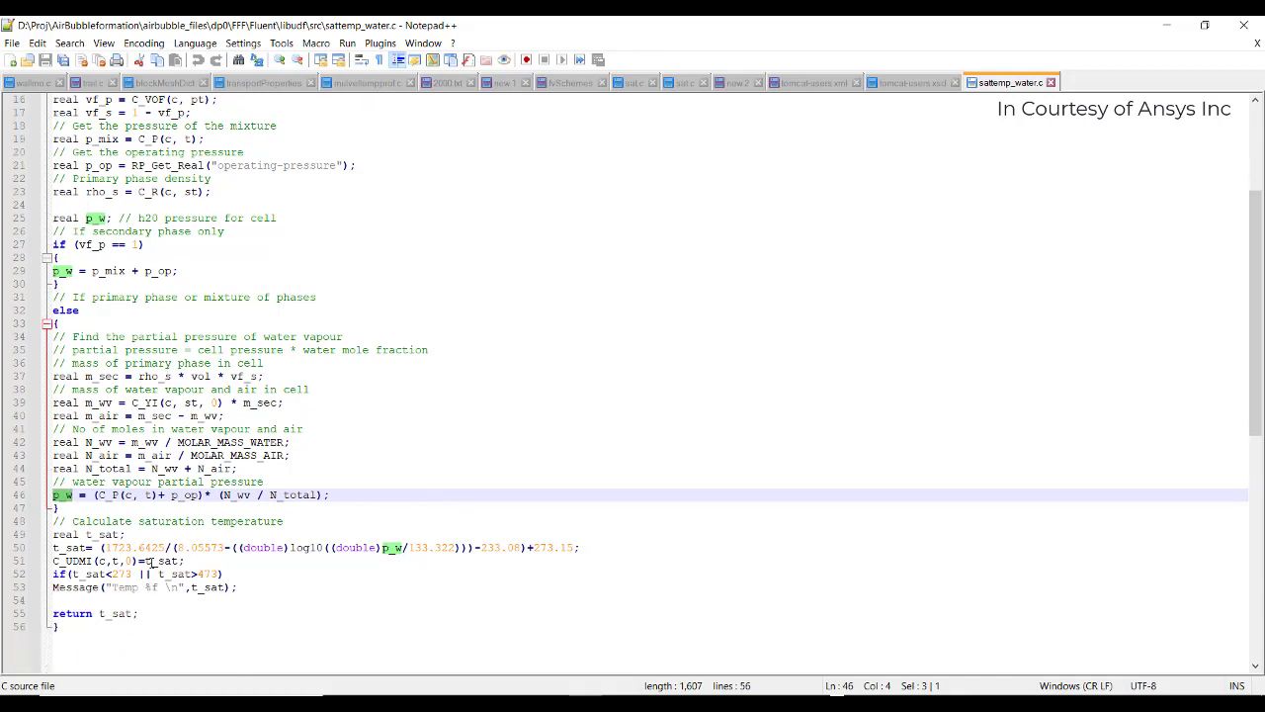
drag(54, 547, 591, 547)
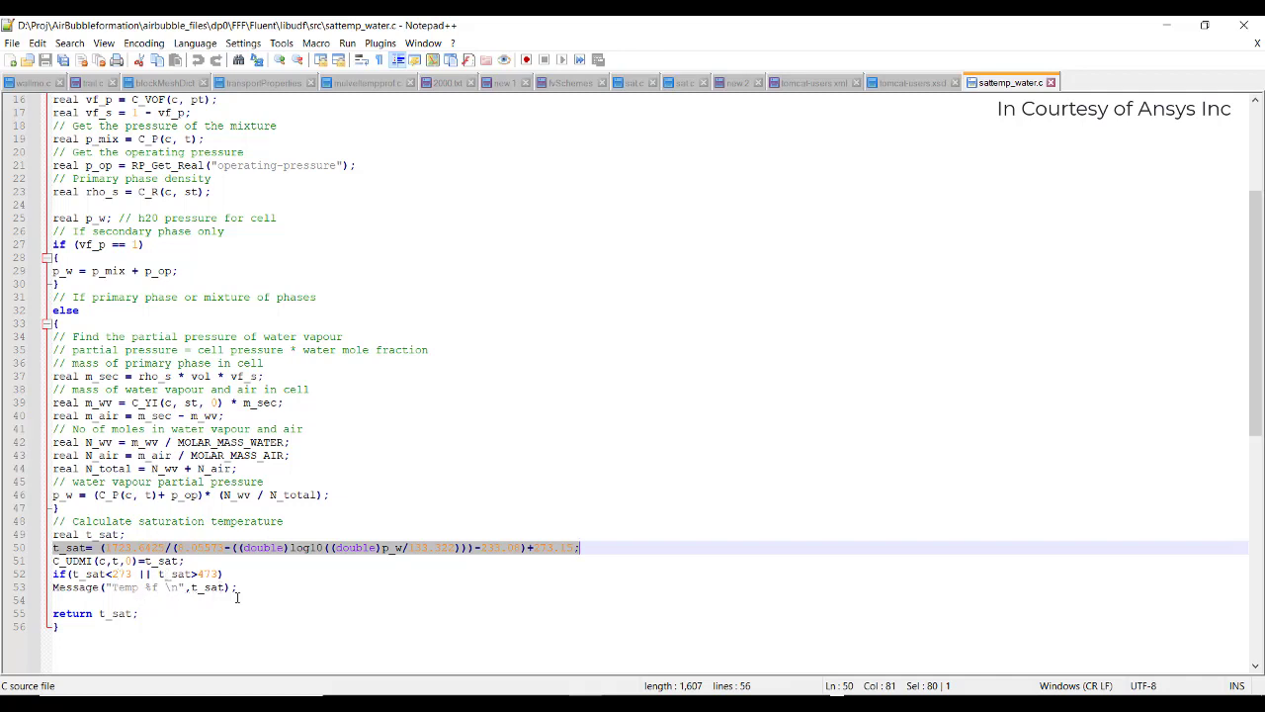
drag(237, 587, 52, 587)
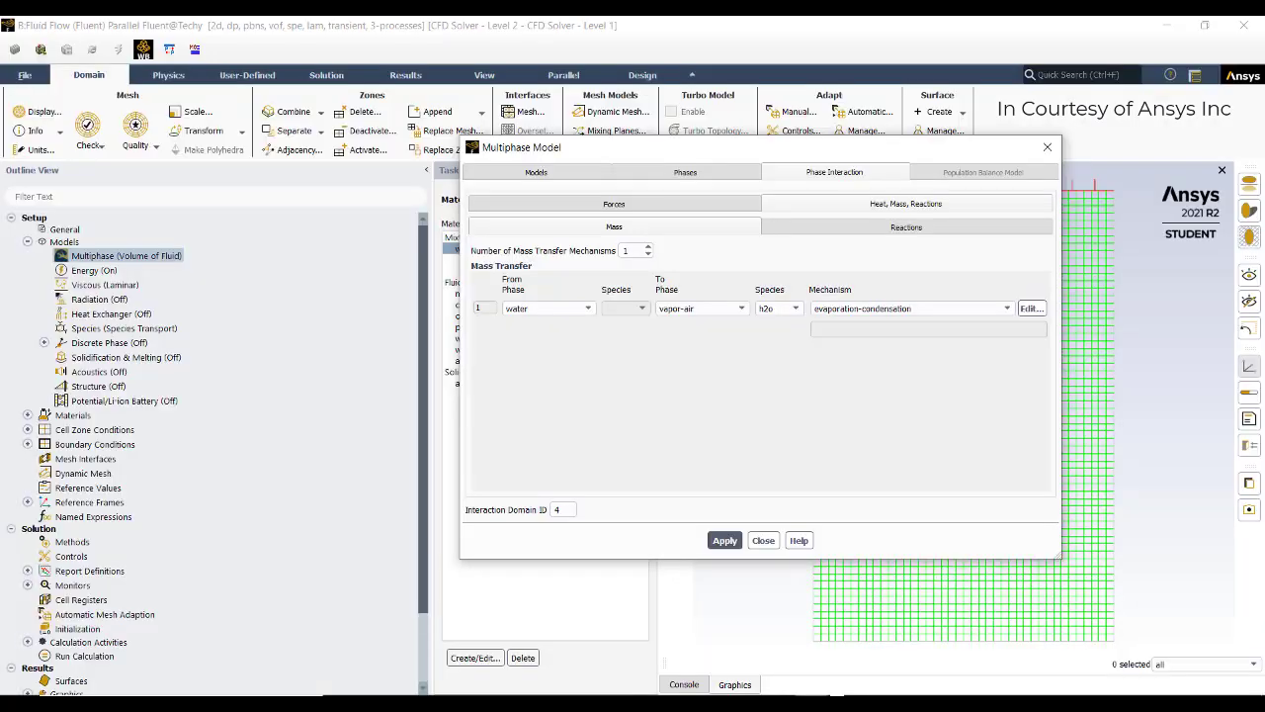
- Close the multiphase settings in Fluent and add sattemp_water.c from the dp0/FFF/Fluent/libudf/src folder as a compiled UDF source file
click(760, 540)
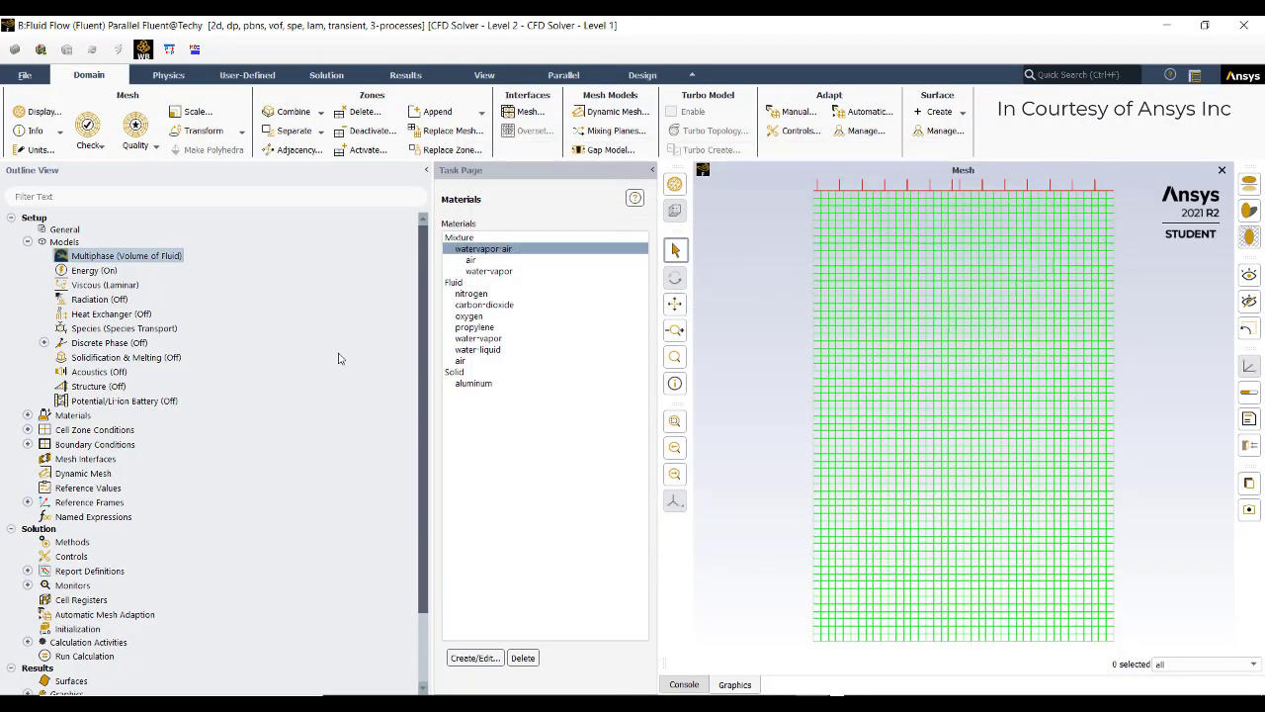
click(251, 76)
click(120, 125)
click(135, 159)
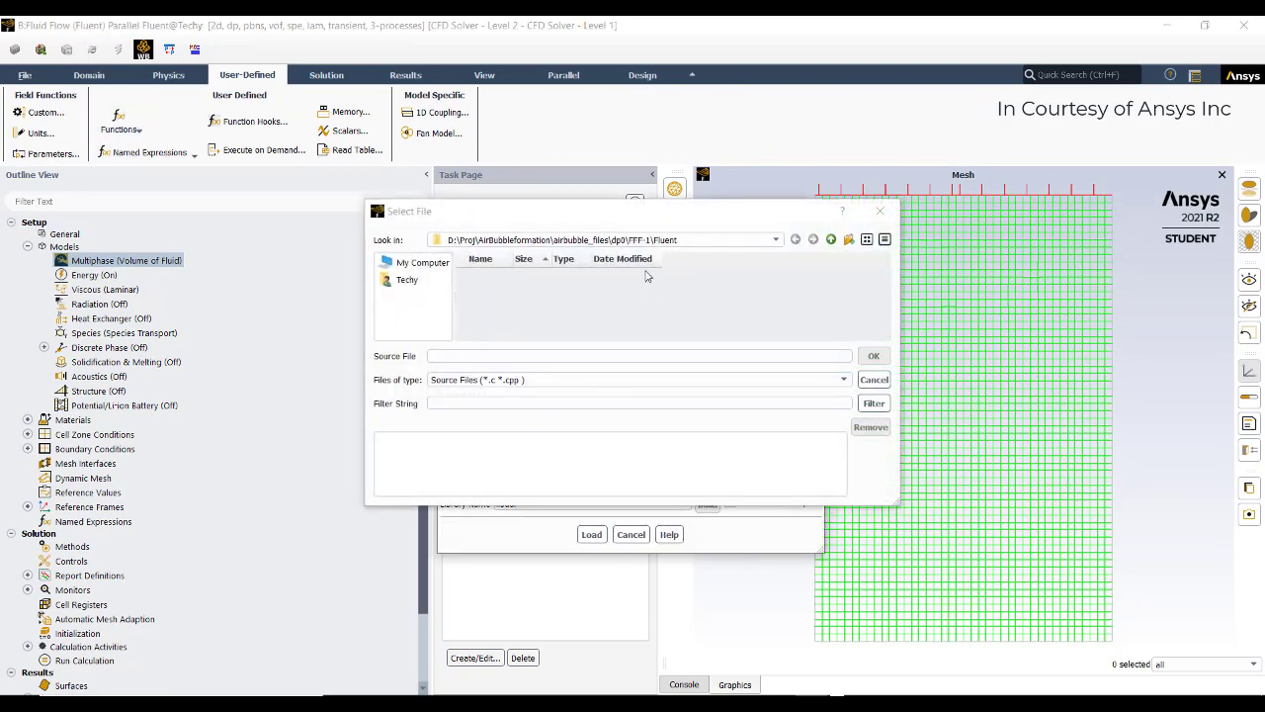
click(772, 240)
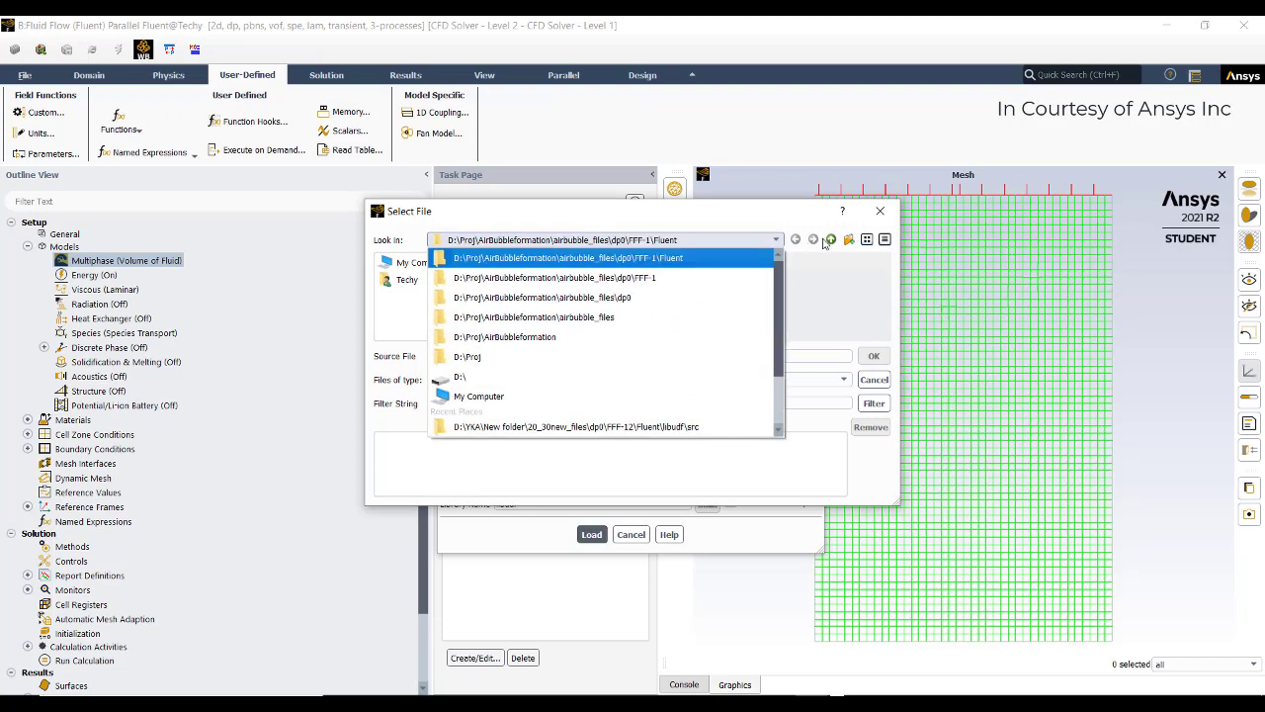
click(621, 296)
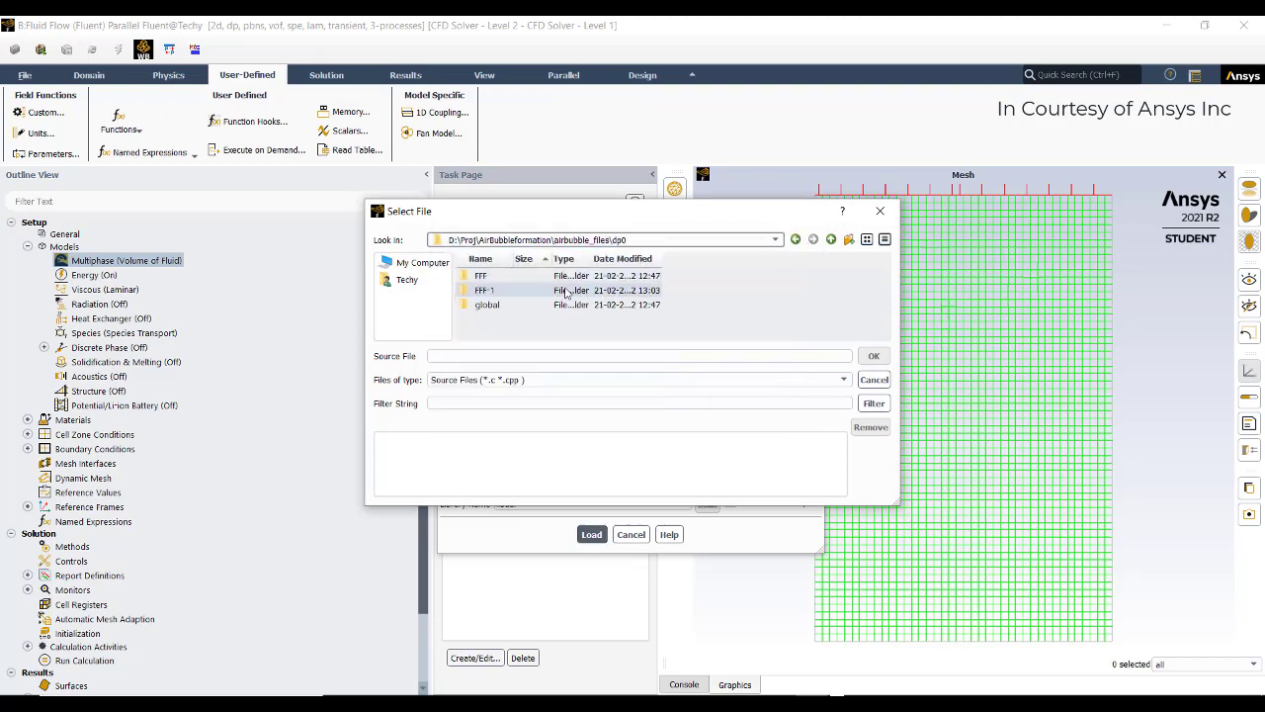
double_click(481, 276)
double_click(484, 290)
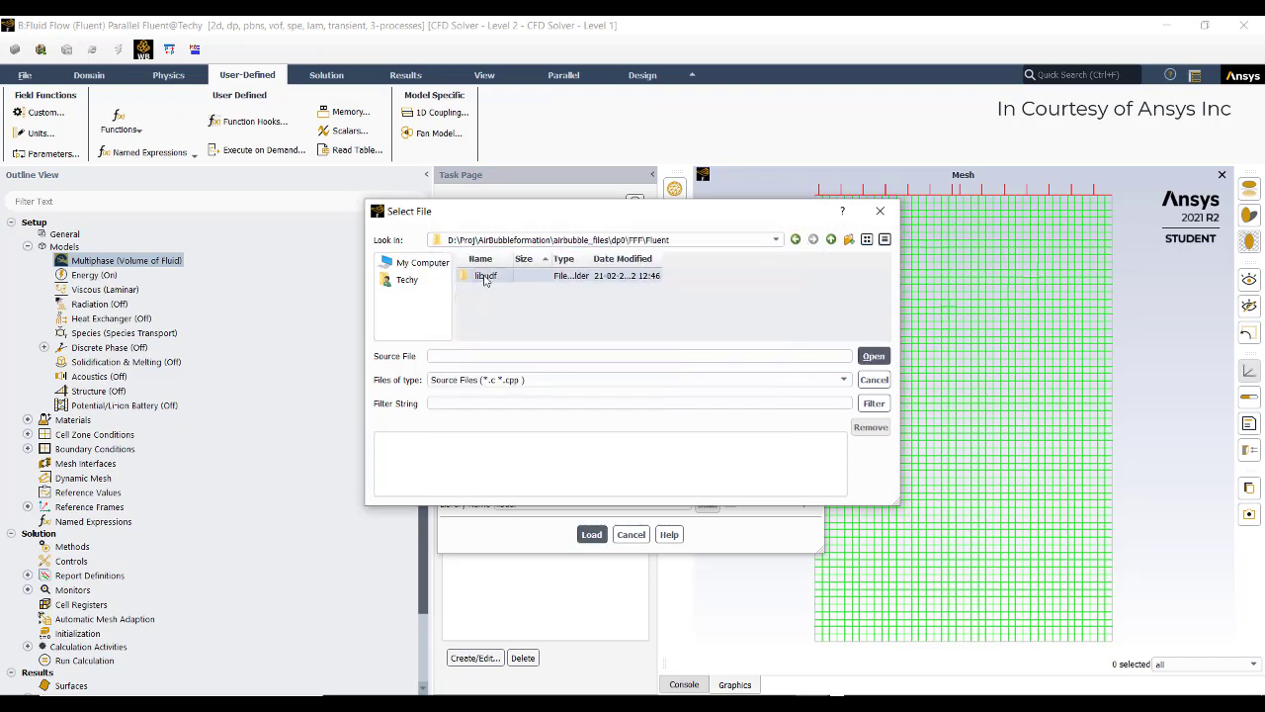
double_click(483, 276)
double_click(484, 276)
click(484, 276)
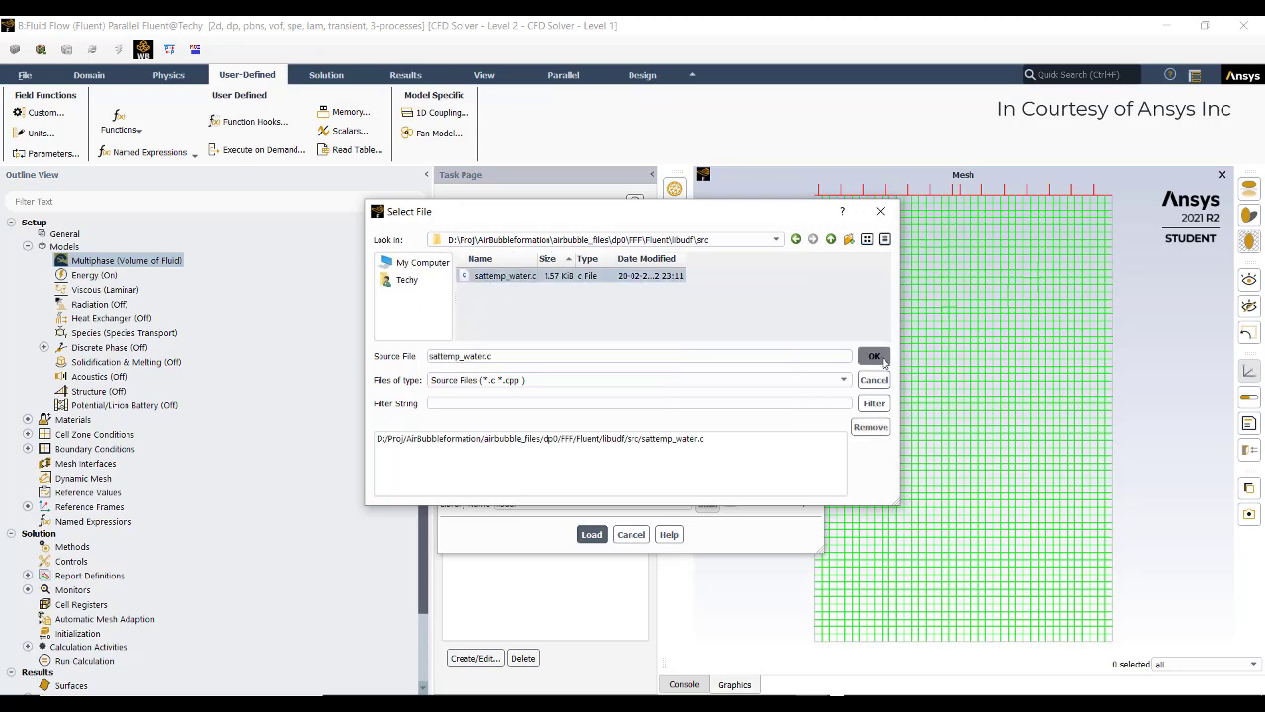
click(874, 356)
- Build the libudf library from sattemp_water.c with the built-in compiler, check the console output, and load the library
click(473, 409)
click(731, 502)
click(700, 503)
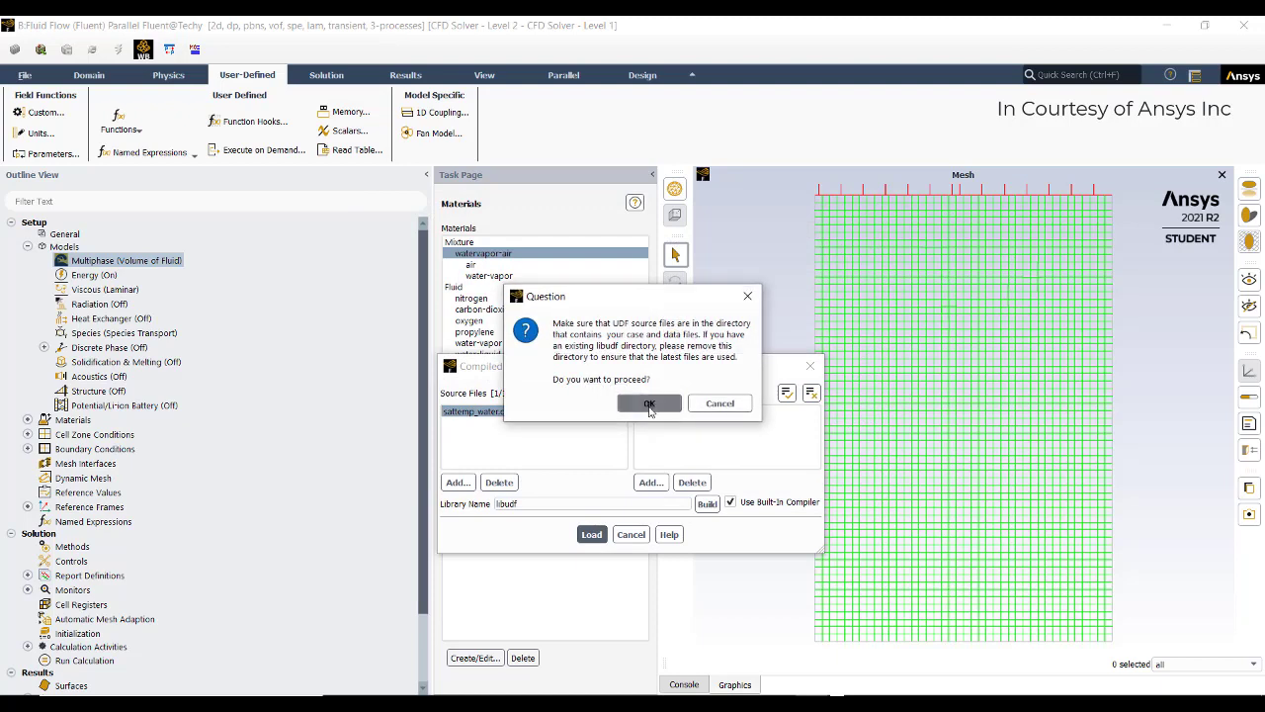
click(648, 407)
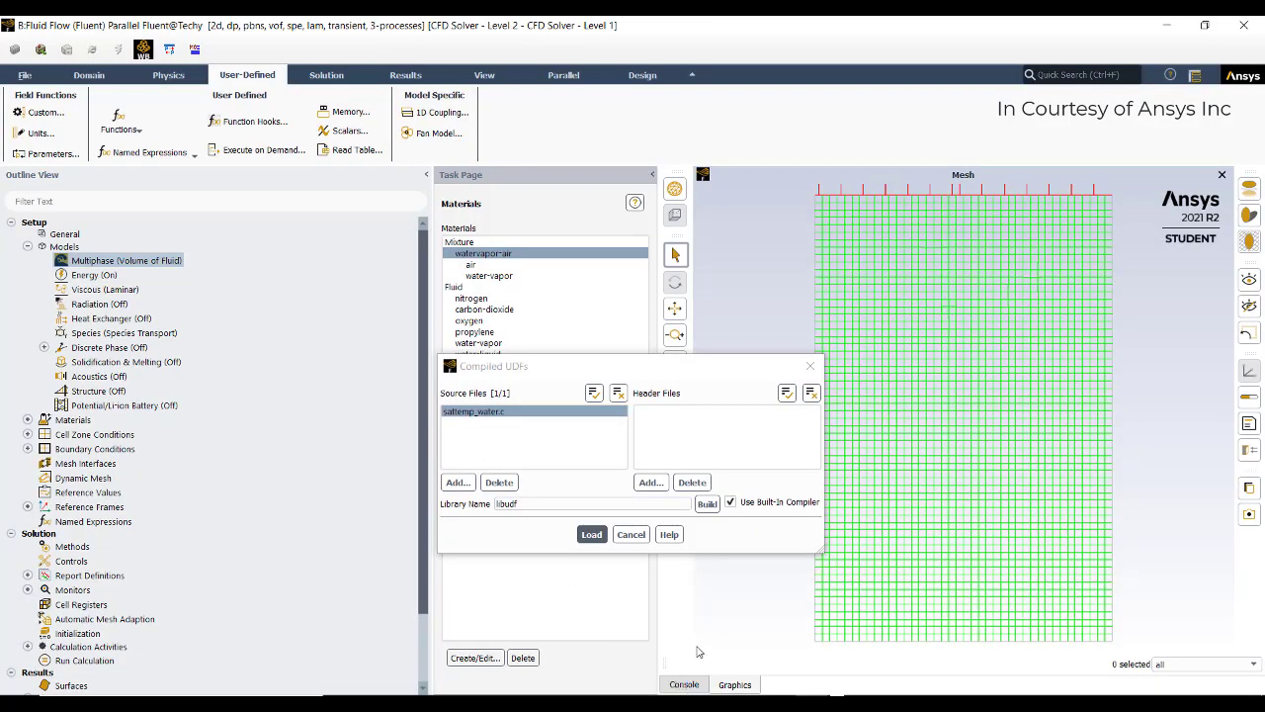
click(695, 685)
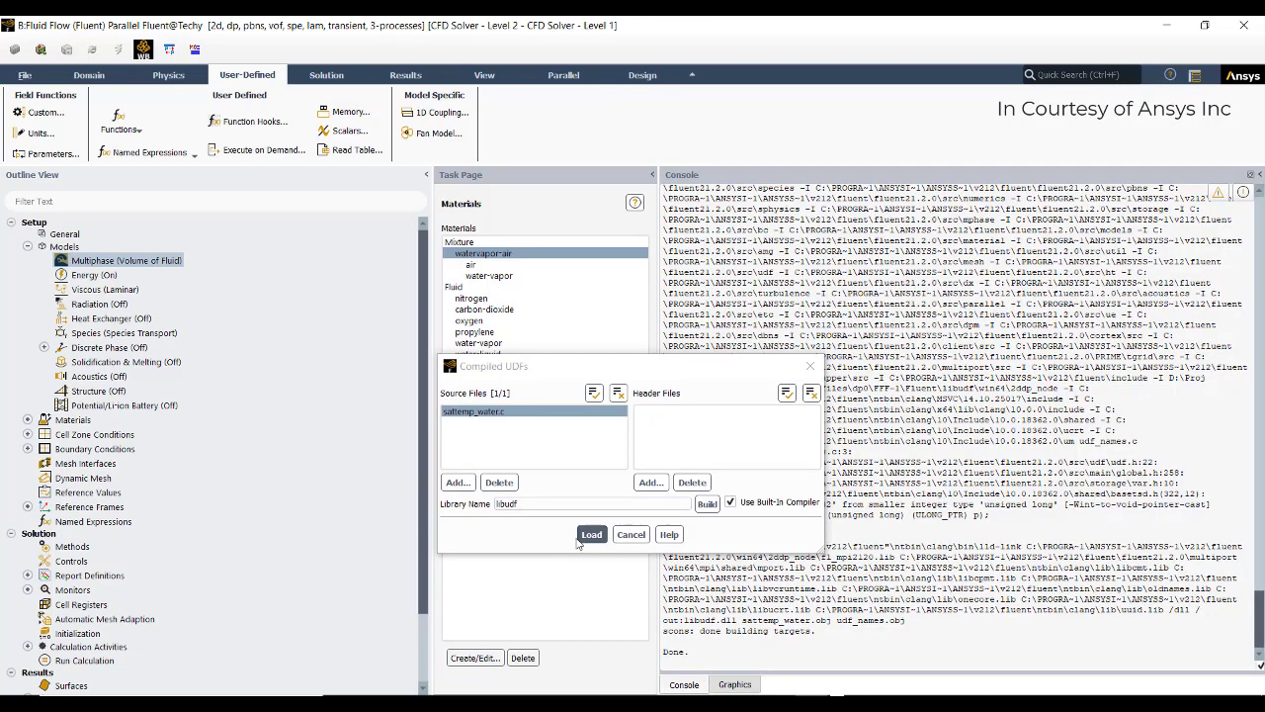
click(591, 534)
click(629, 534)
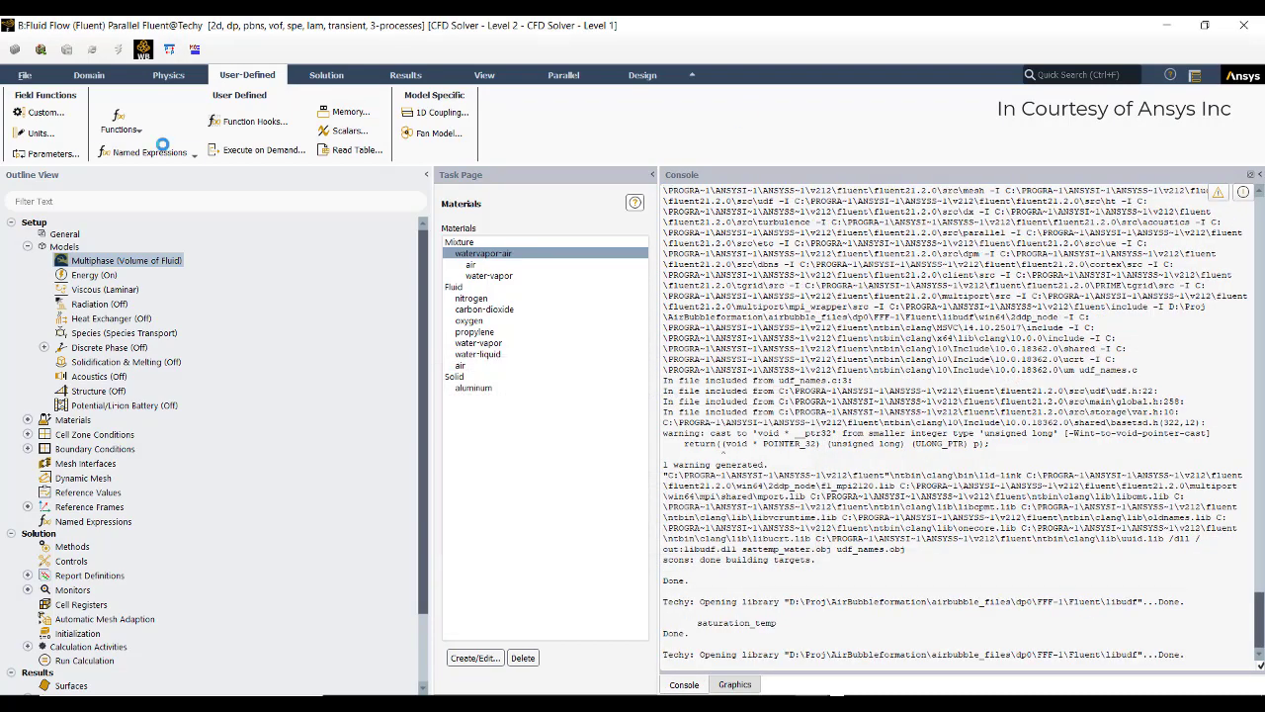
- Define one evaporation-condensation mass transfer mechanism from water to vapor-air species h2o, with a From Phase Frequency of 5
double_click(144, 261)
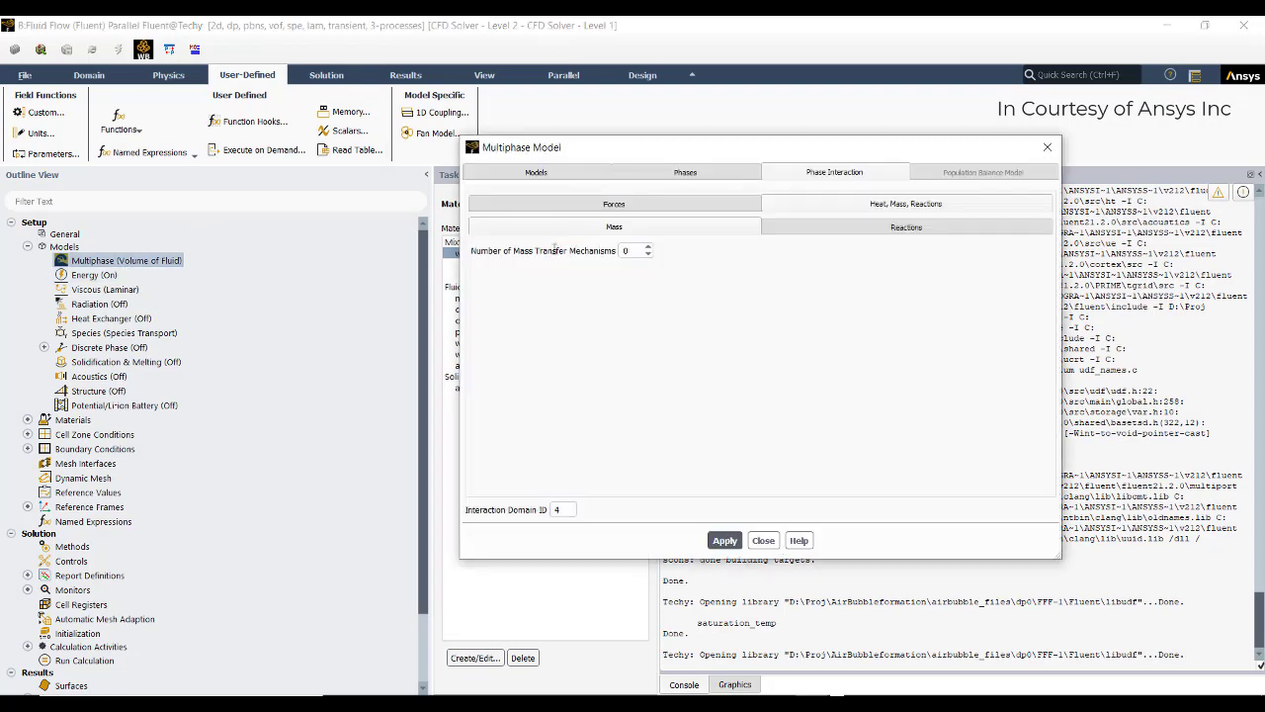
click(647, 248)
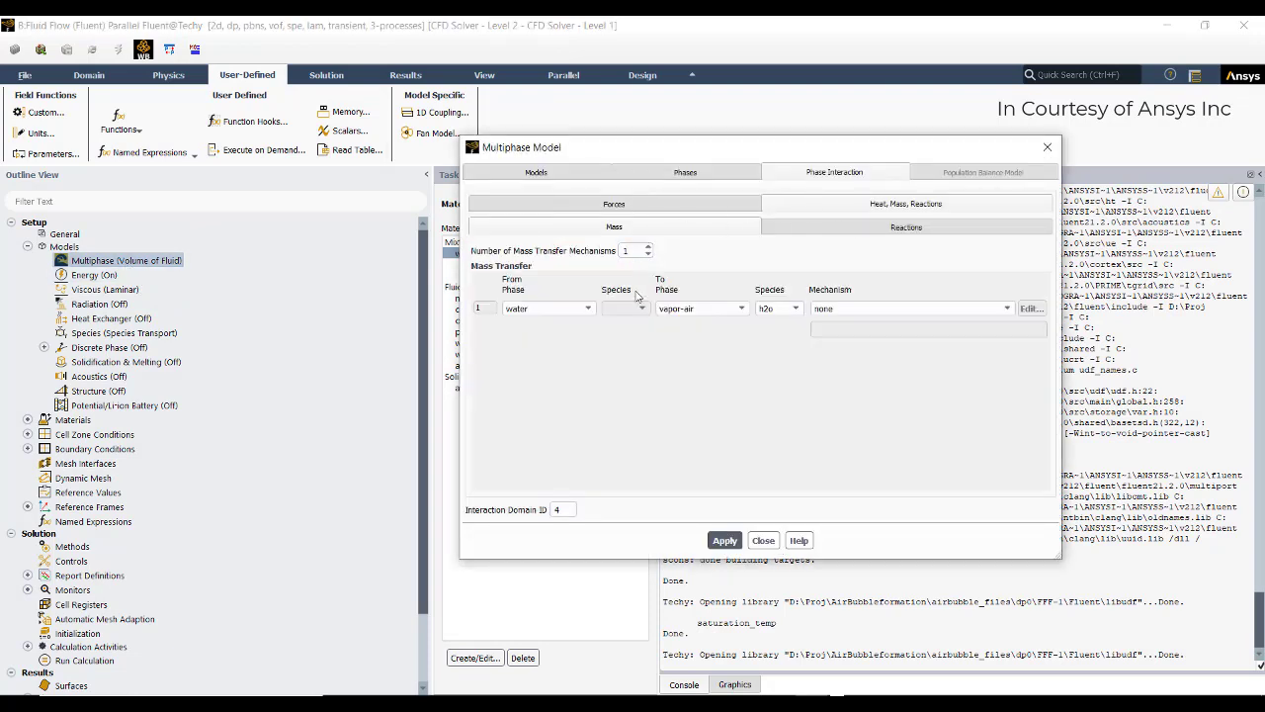
click(848, 308)
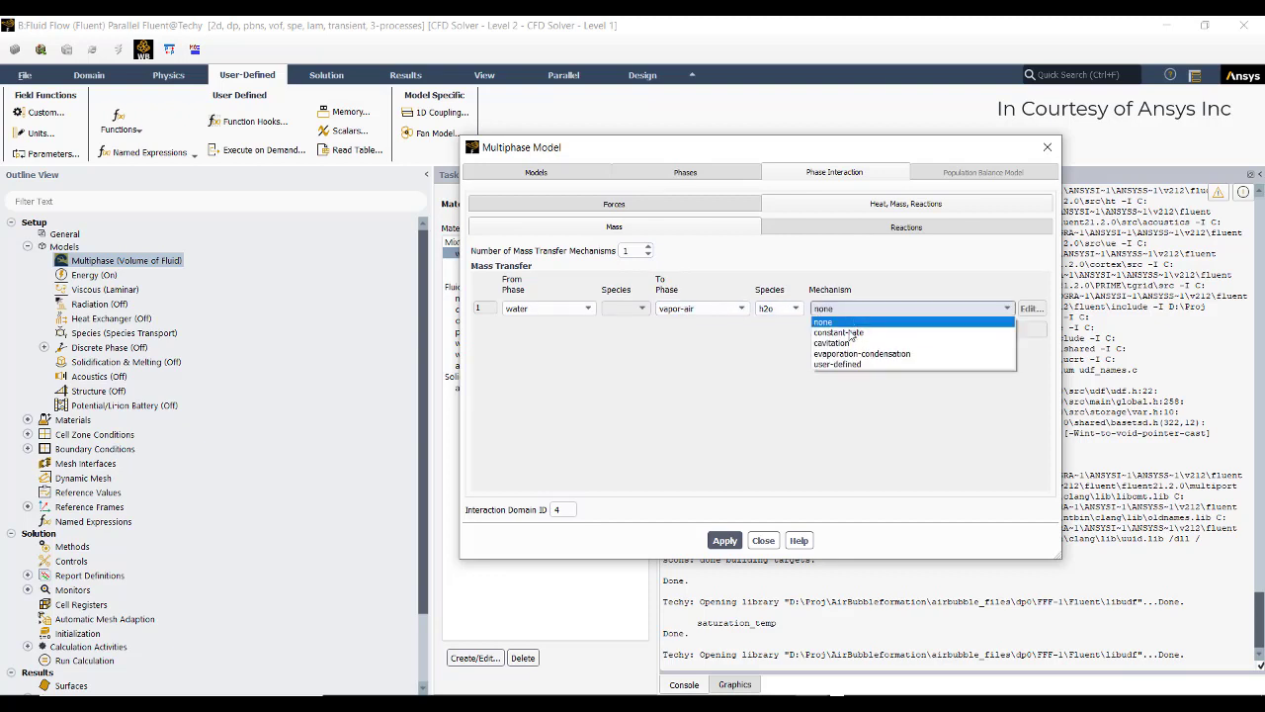
click(852, 354)
drag(492, 464, 392, 459)
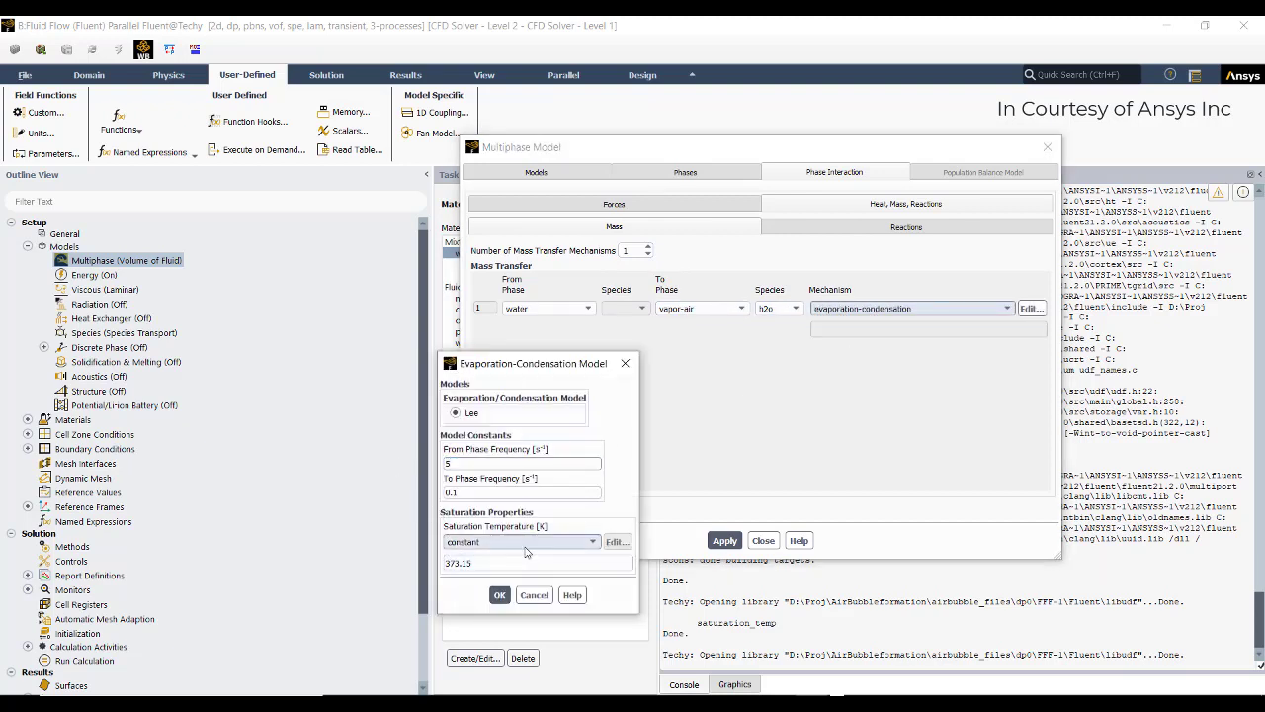
text(5)
- Set the saturation temperature to the user-defined function saturation_temp::libudf, then apply the multiphase settings and close them
click(474, 542)
click(471, 618)
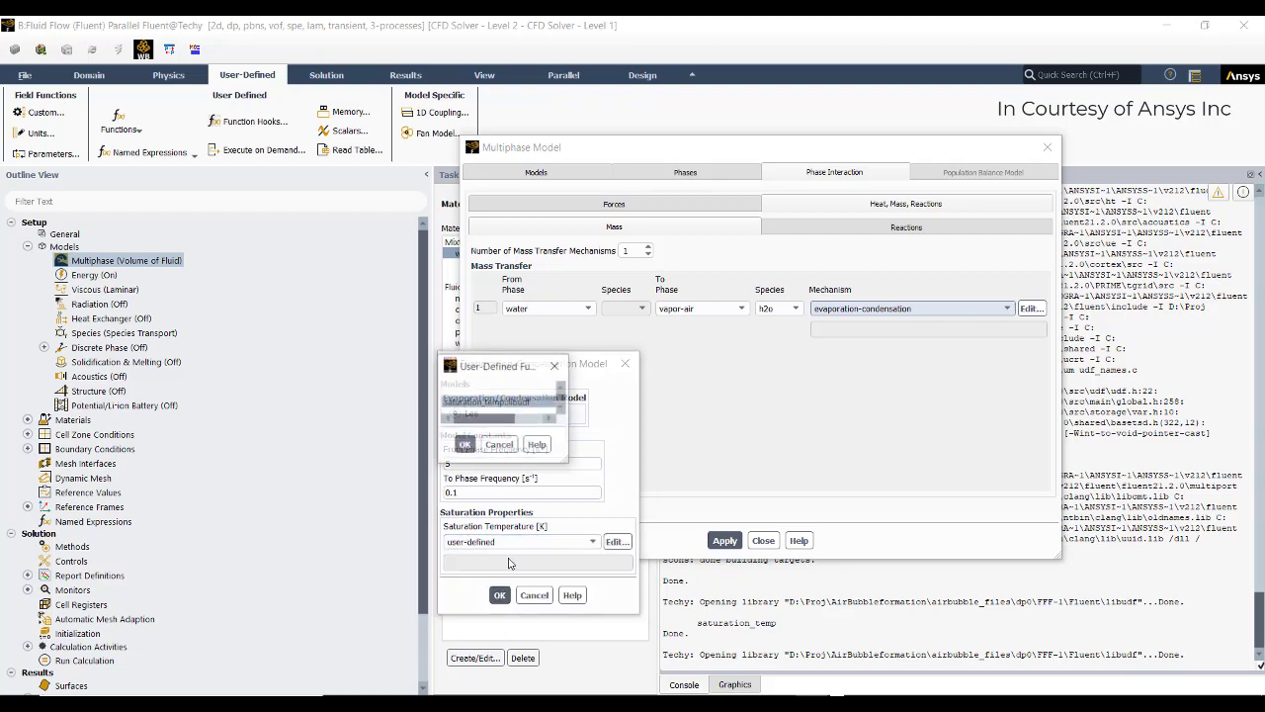
click(485, 547)
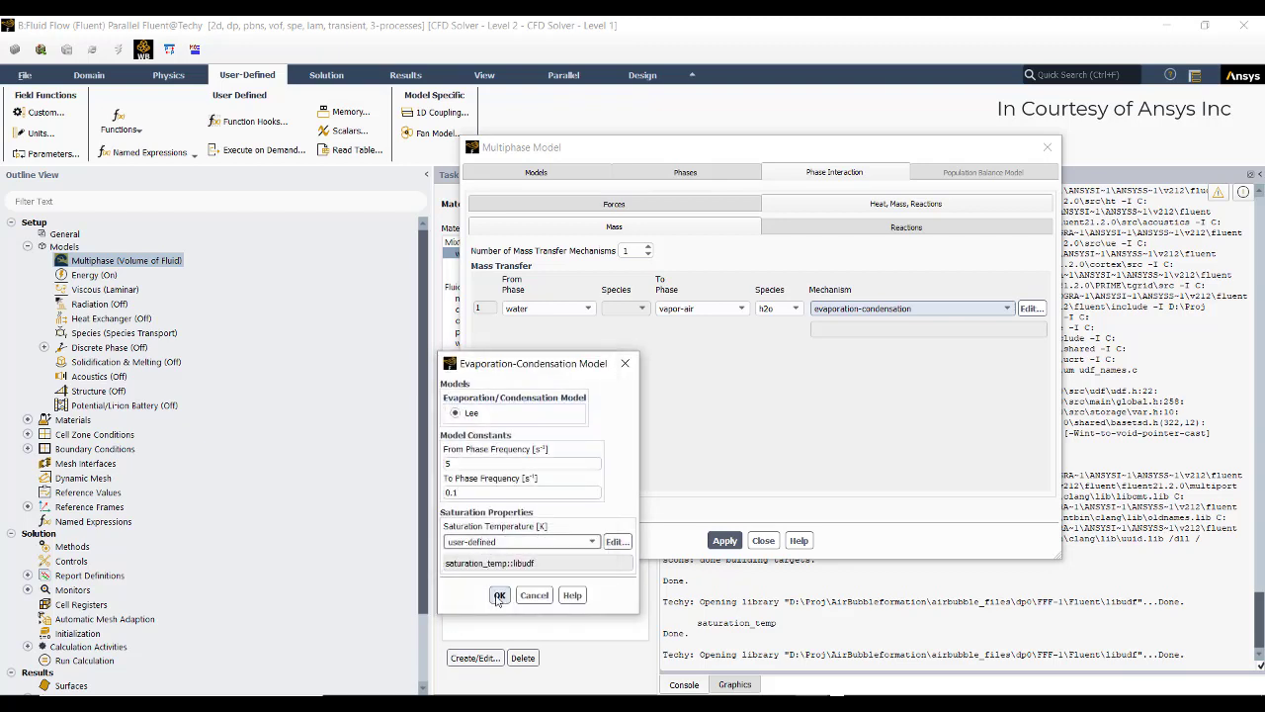
click(499, 594)
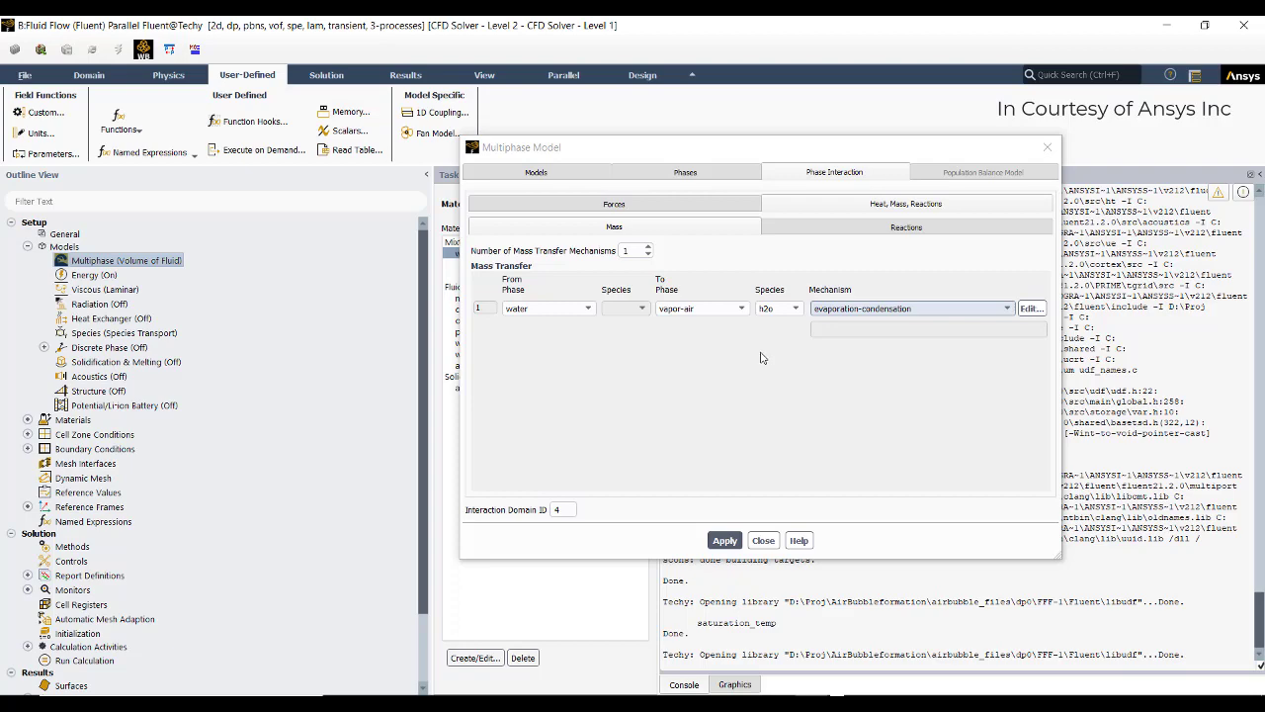
click(723, 539)
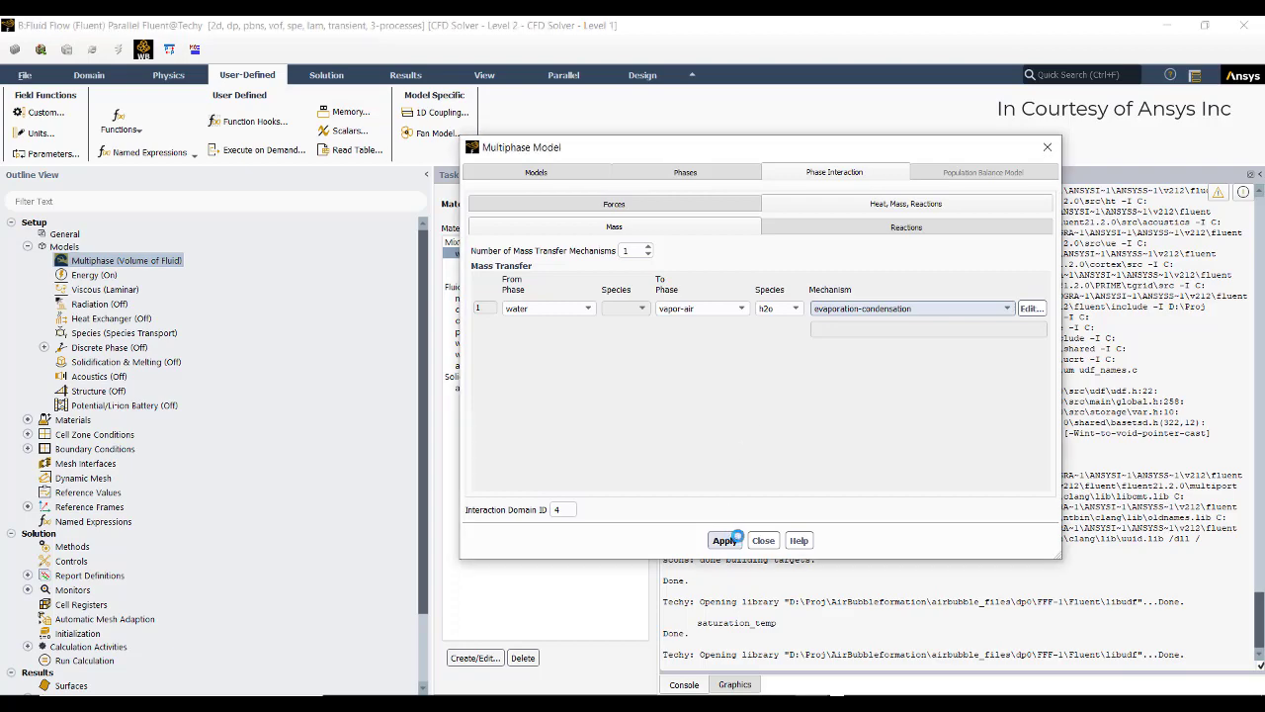
click(761, 539)
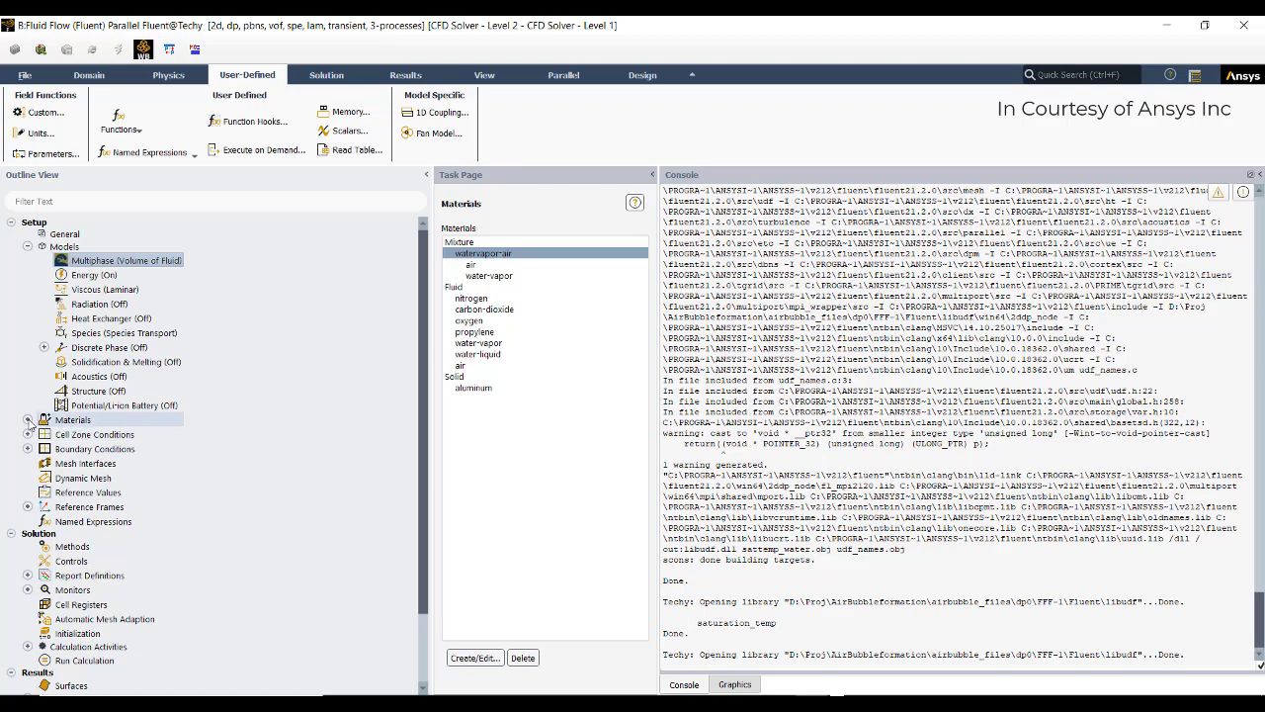
- Expand the materials, cell zone conditions and boundary conditions in the outline, and open the user-defined memory settings
click(27, 420)
click(28, 478)
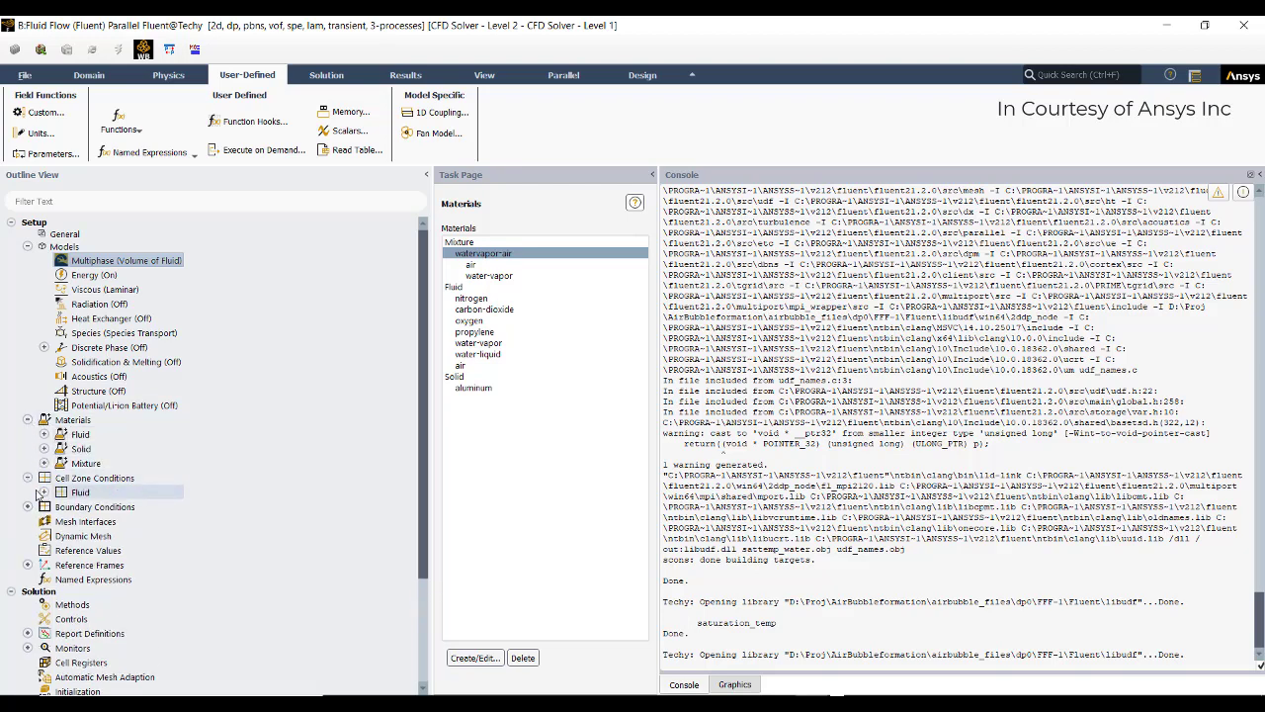
click(28, 507)
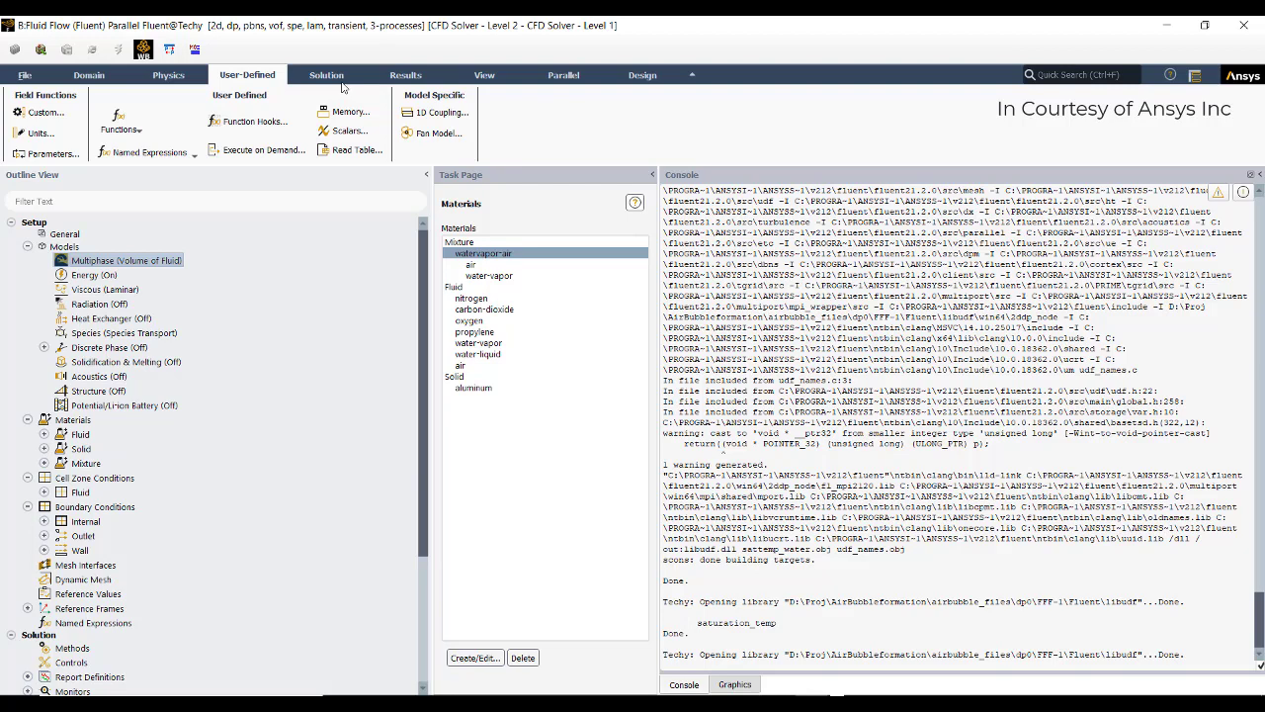
click(348, 111)
click(687, 386)
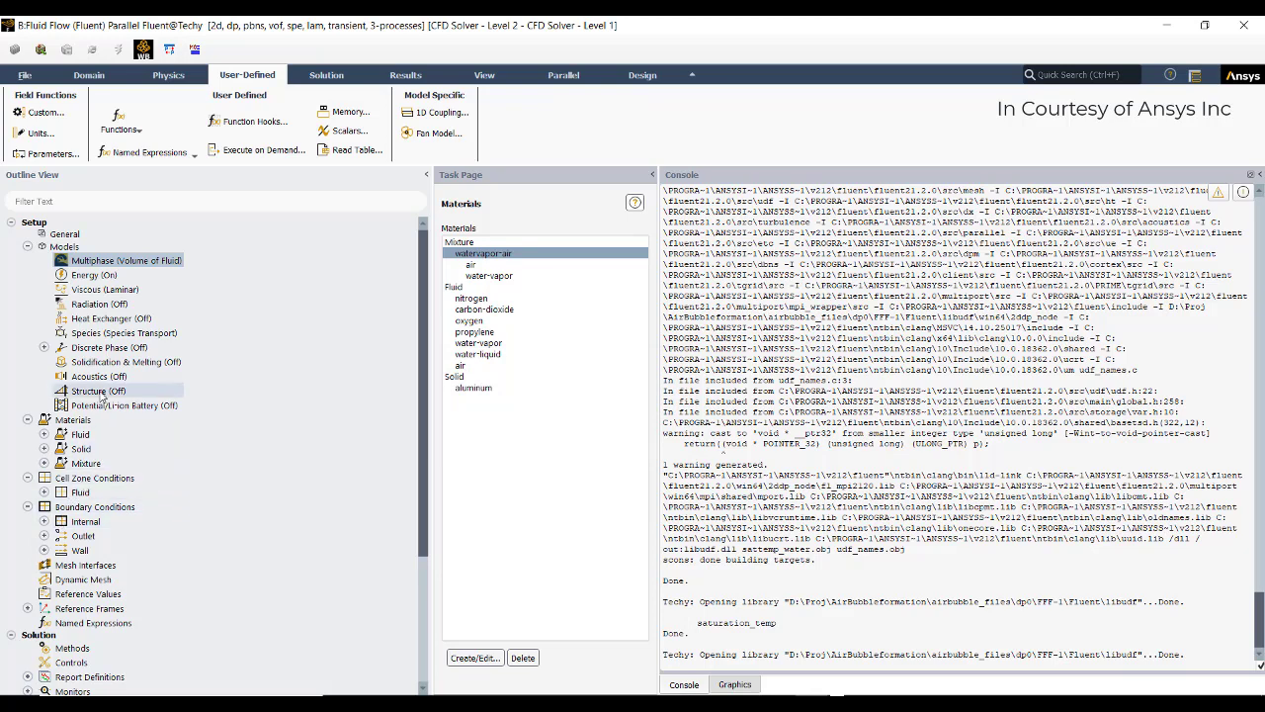
- Set the initial air-vap h2o value to 0.017 in the solution initialization
scroll(101, 395, down, 3)
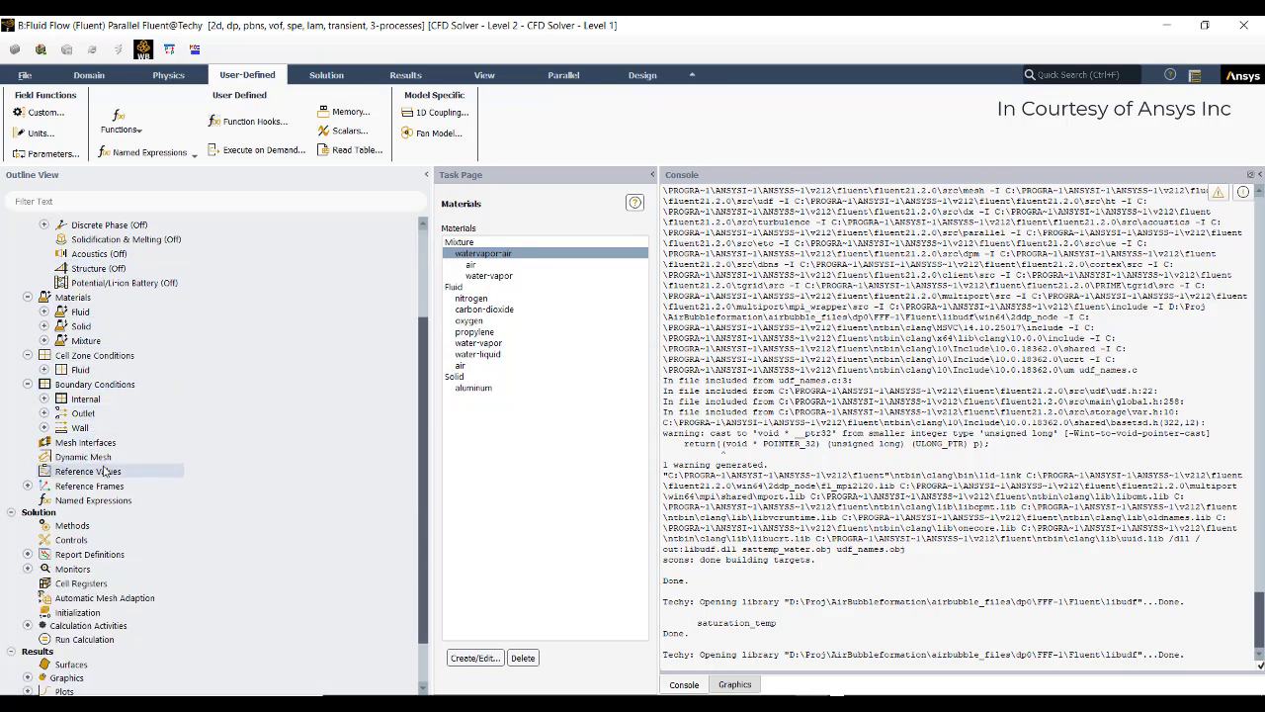
scroll(103, 472, down, 2)
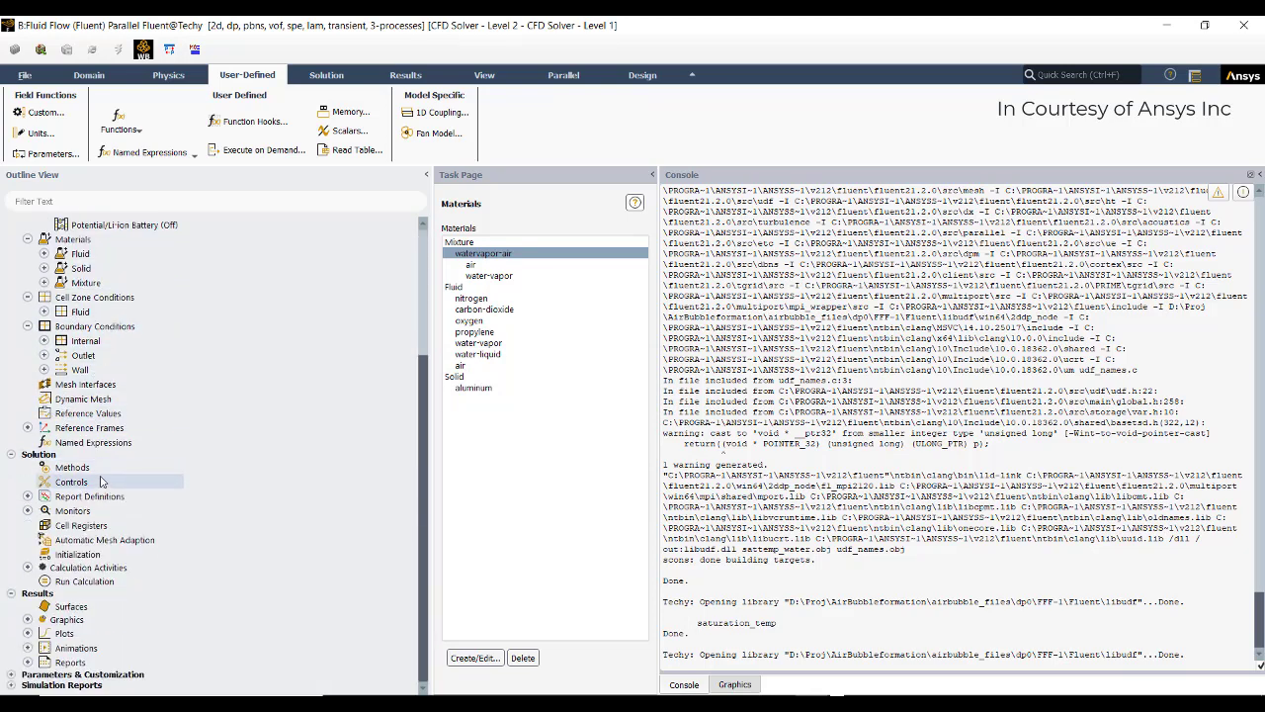
click(77, 554)
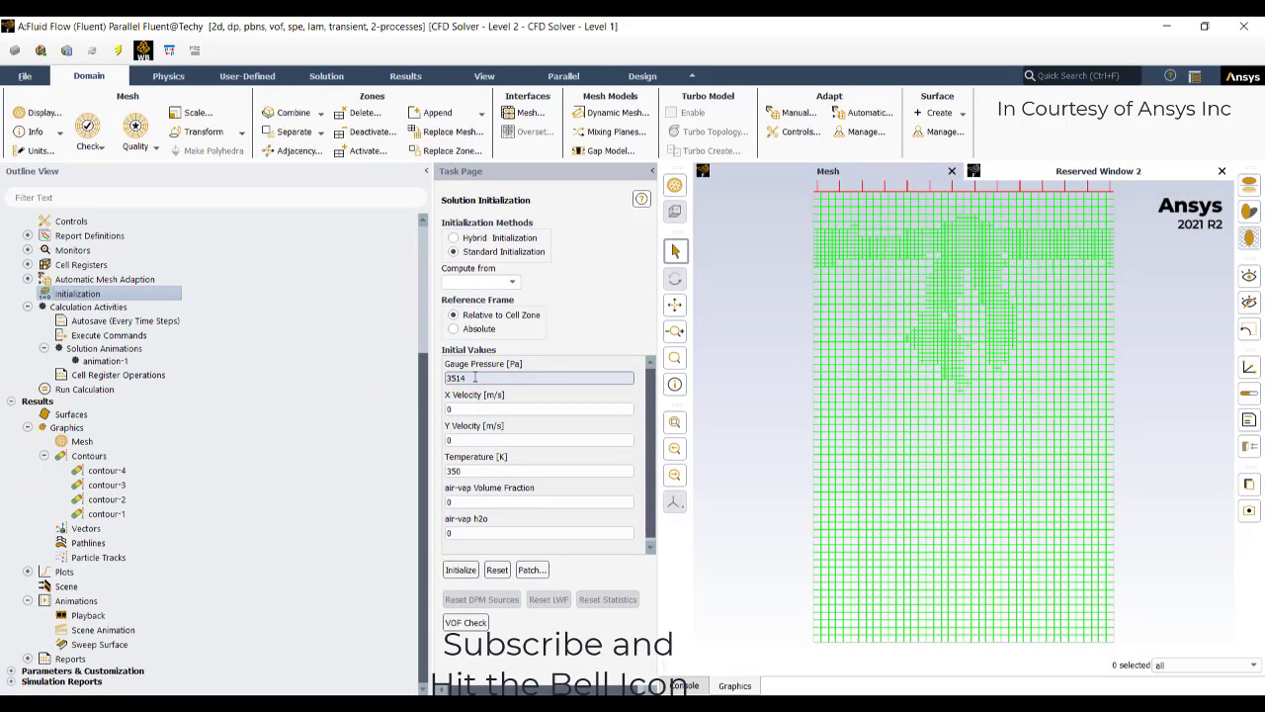
click(449, 533)
text(0.017)
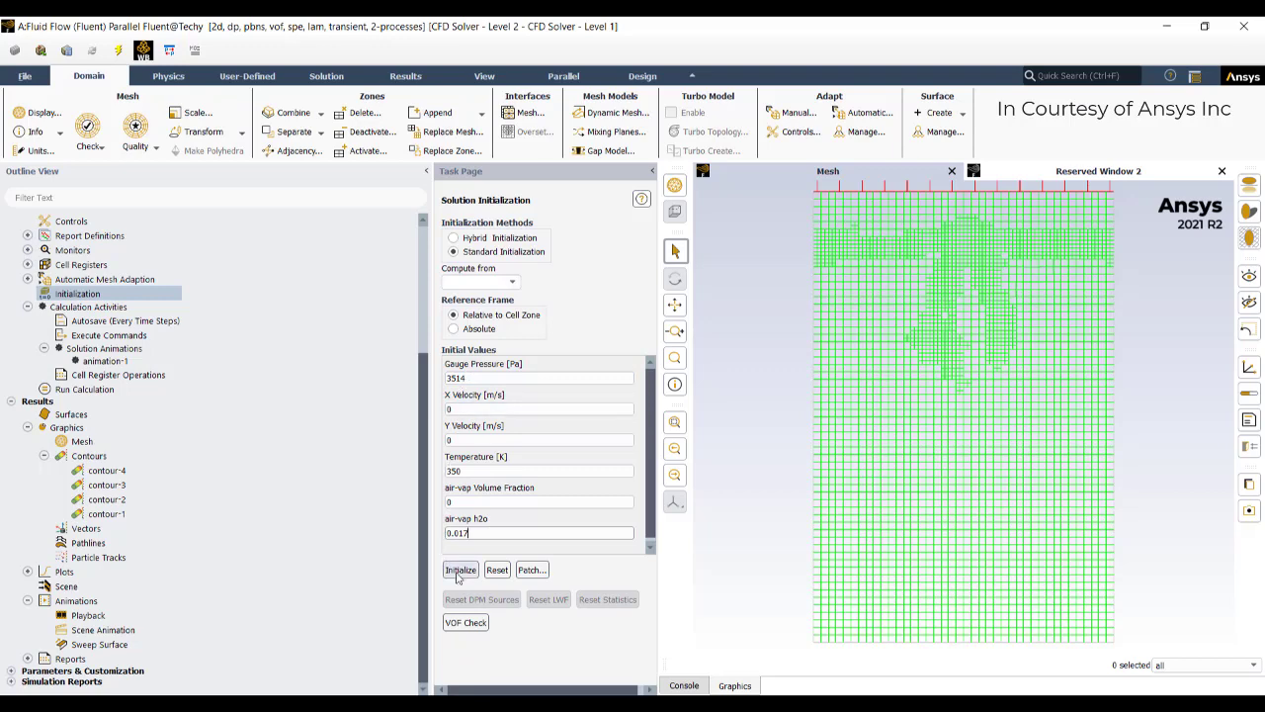
- Open the manual mesh adaption settings and set the coarsening criterion to none, keeping gradient_vof_refine for refinement
click(796, 113)
click(905, 425)
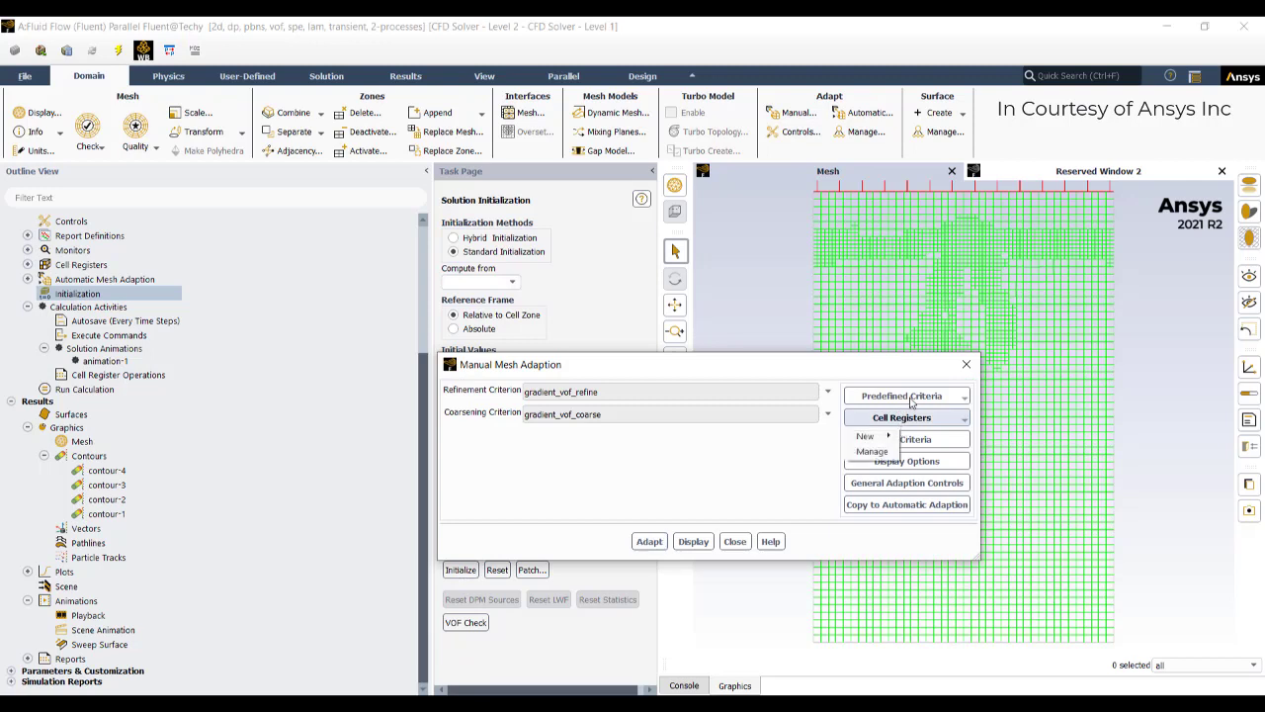
click(911, 397)
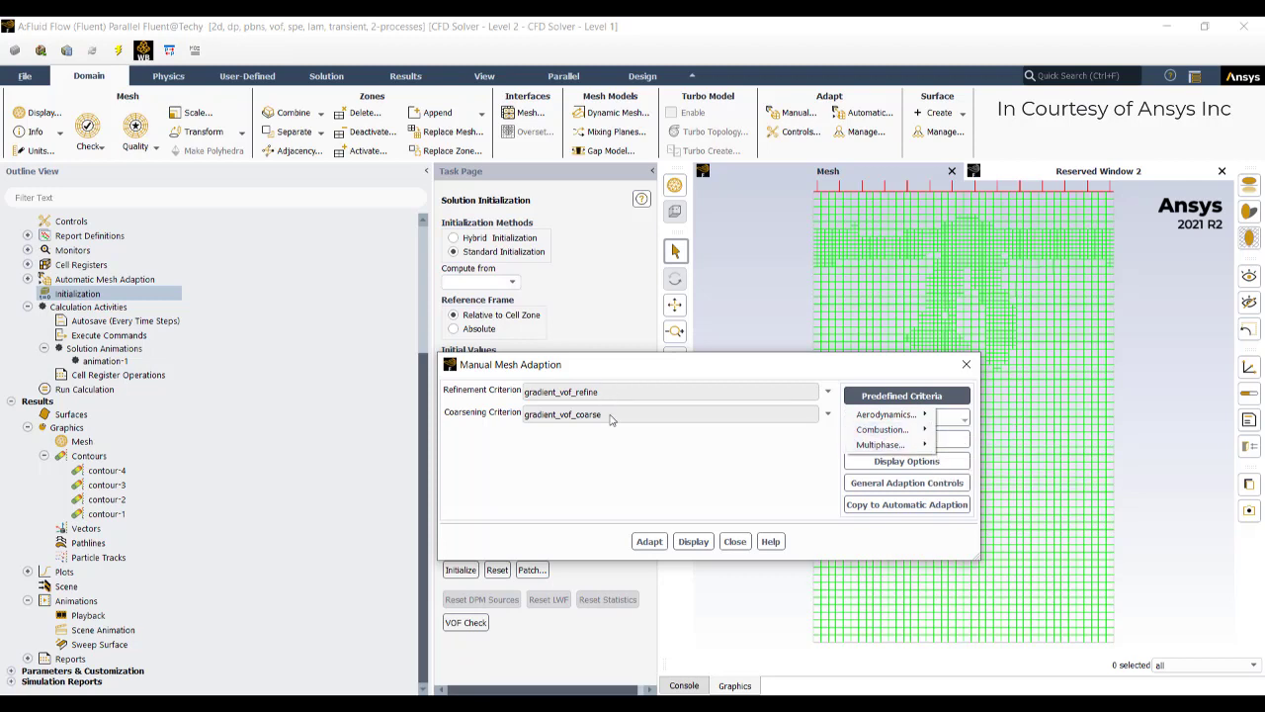
click(828, 415)
click(828, 416)
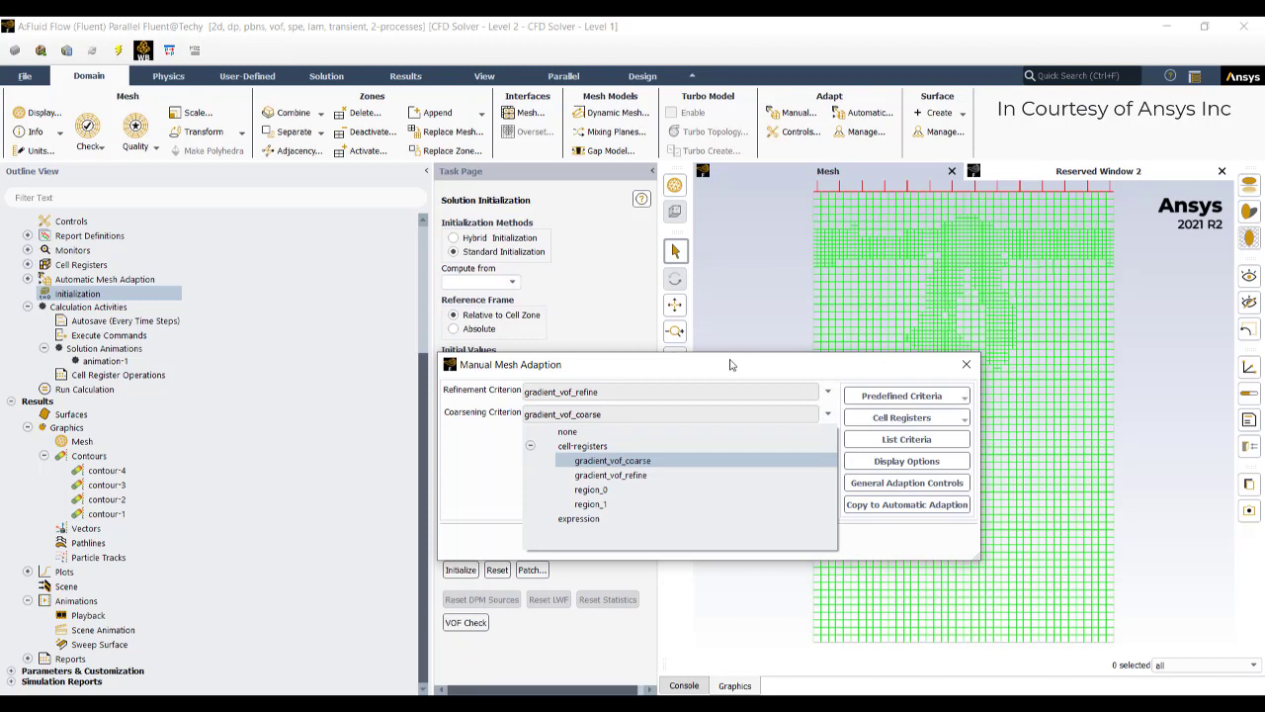
click(591, 432)
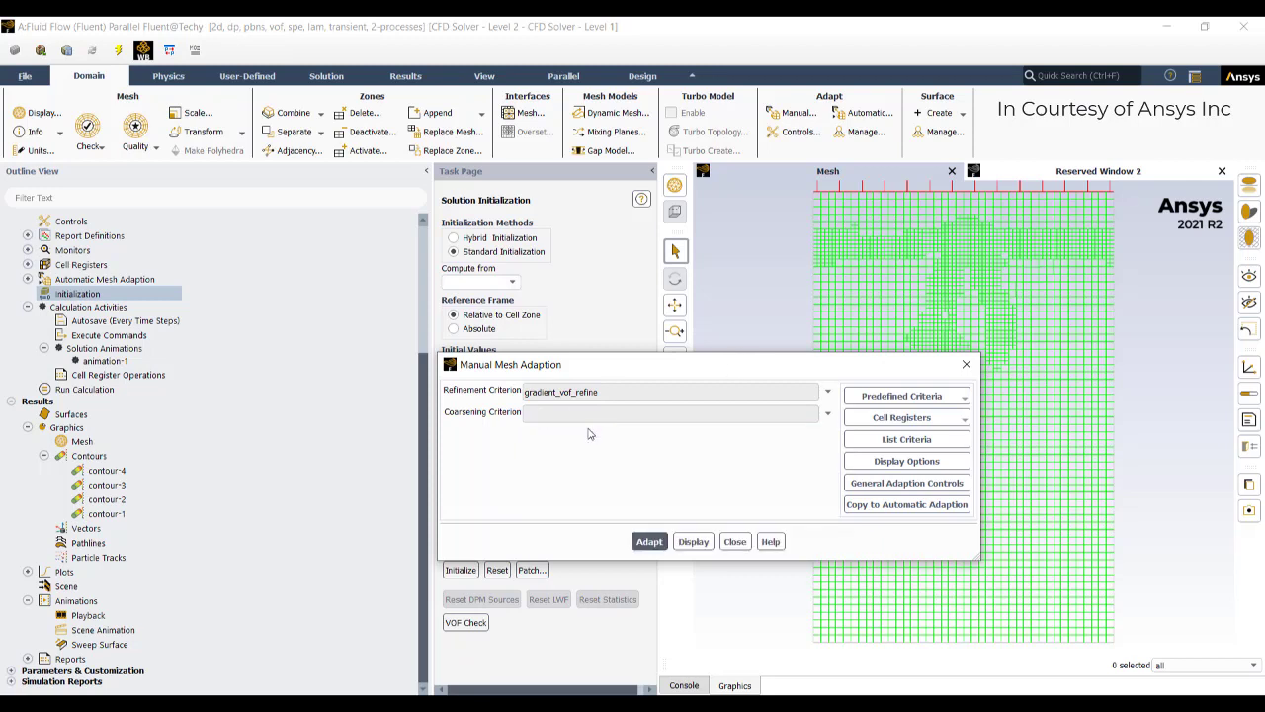
click(913, 398)
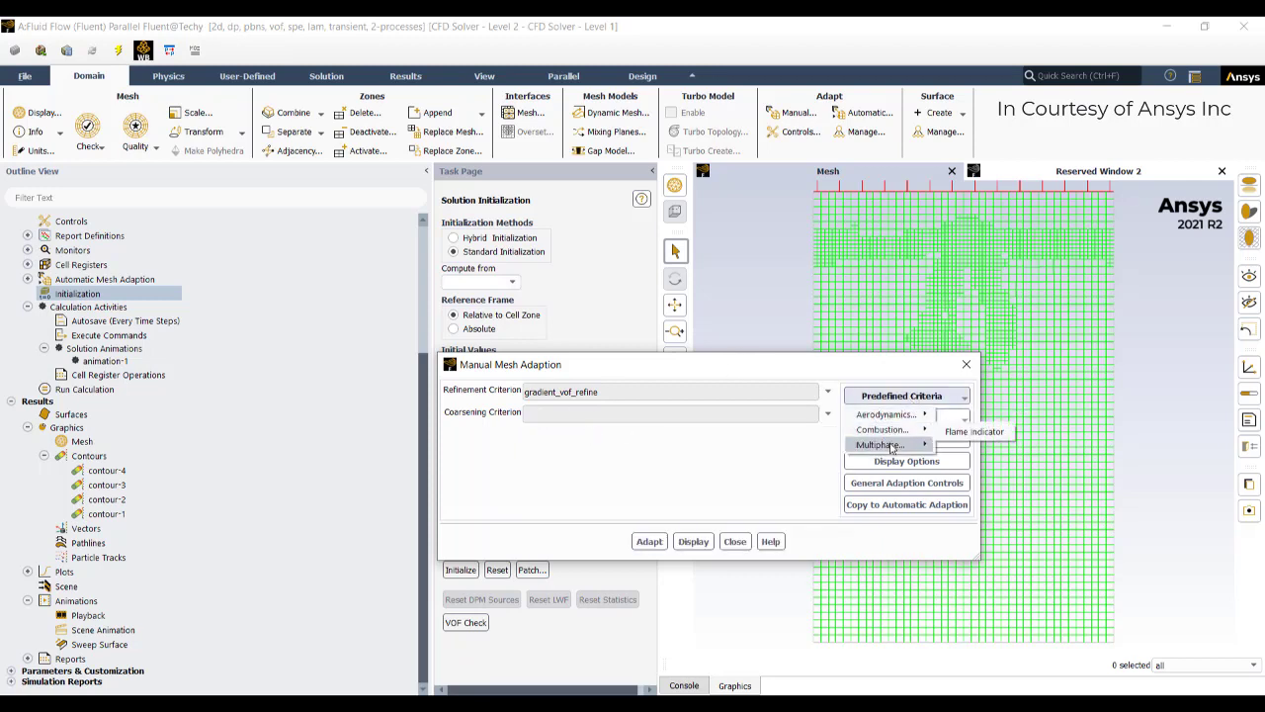
click(929, 395)
click(925, 419)
mouse_move(865, 436)
click(924, 435)
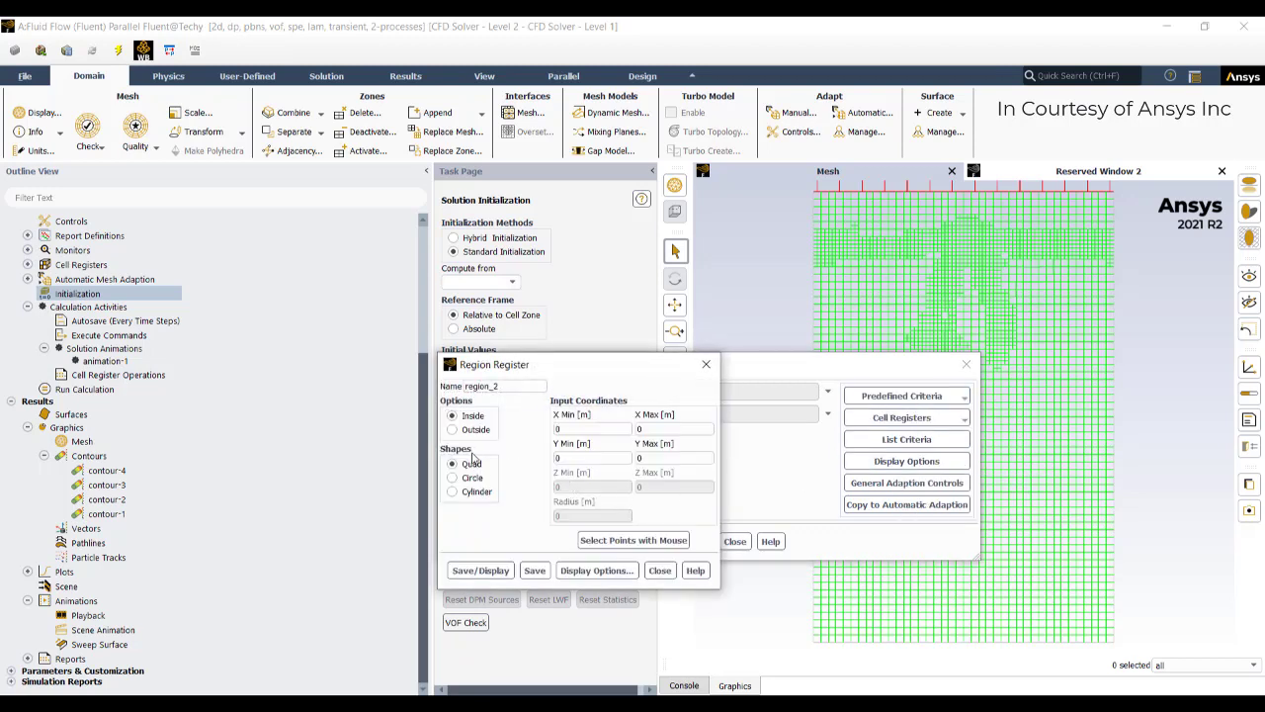
click(473, 478)
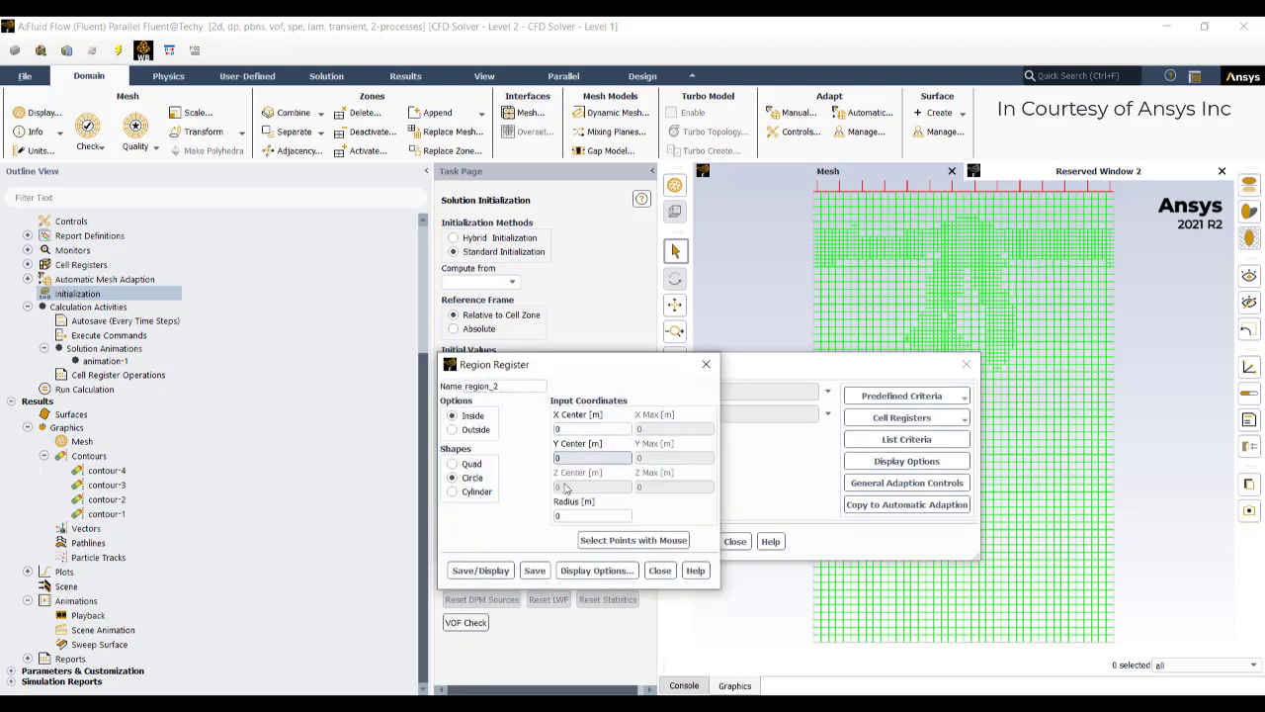
click(708, 373)
- Display the cell registers region_1 and region_0 in the graphics window, and close the register manager and manual mesh adaption
click(890, 419)
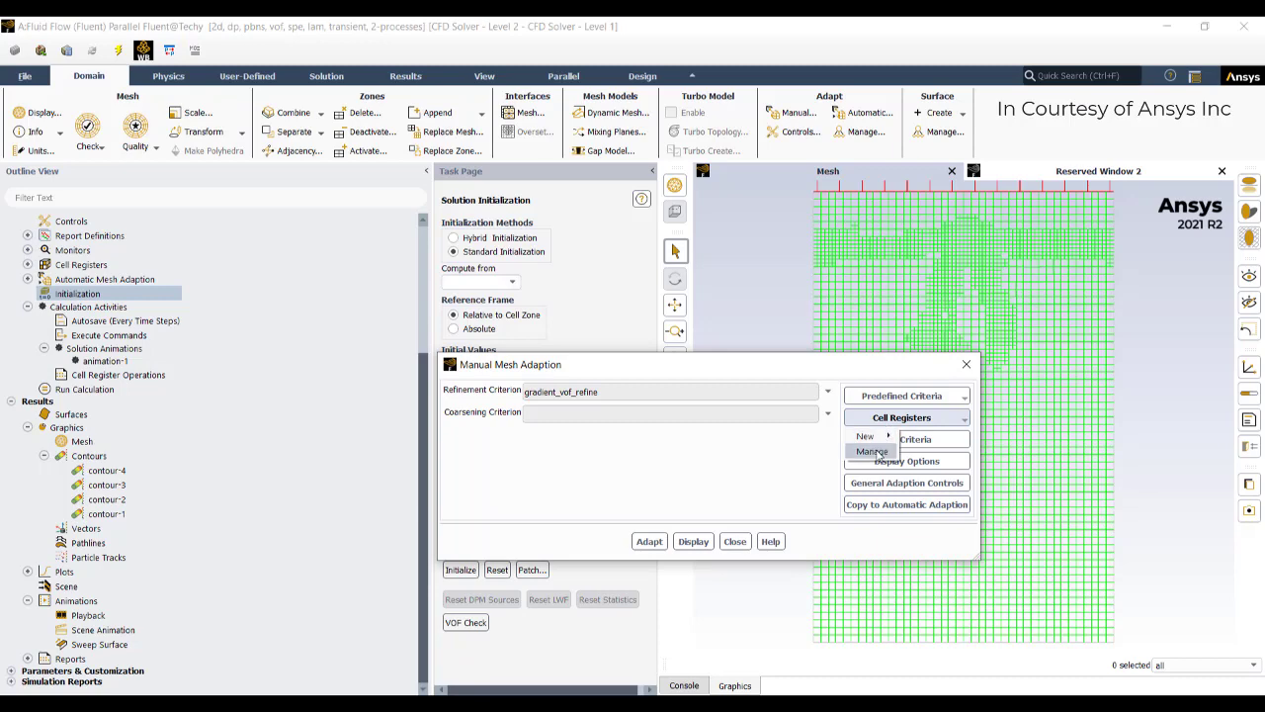
click(872, 451)
click(501, 434)
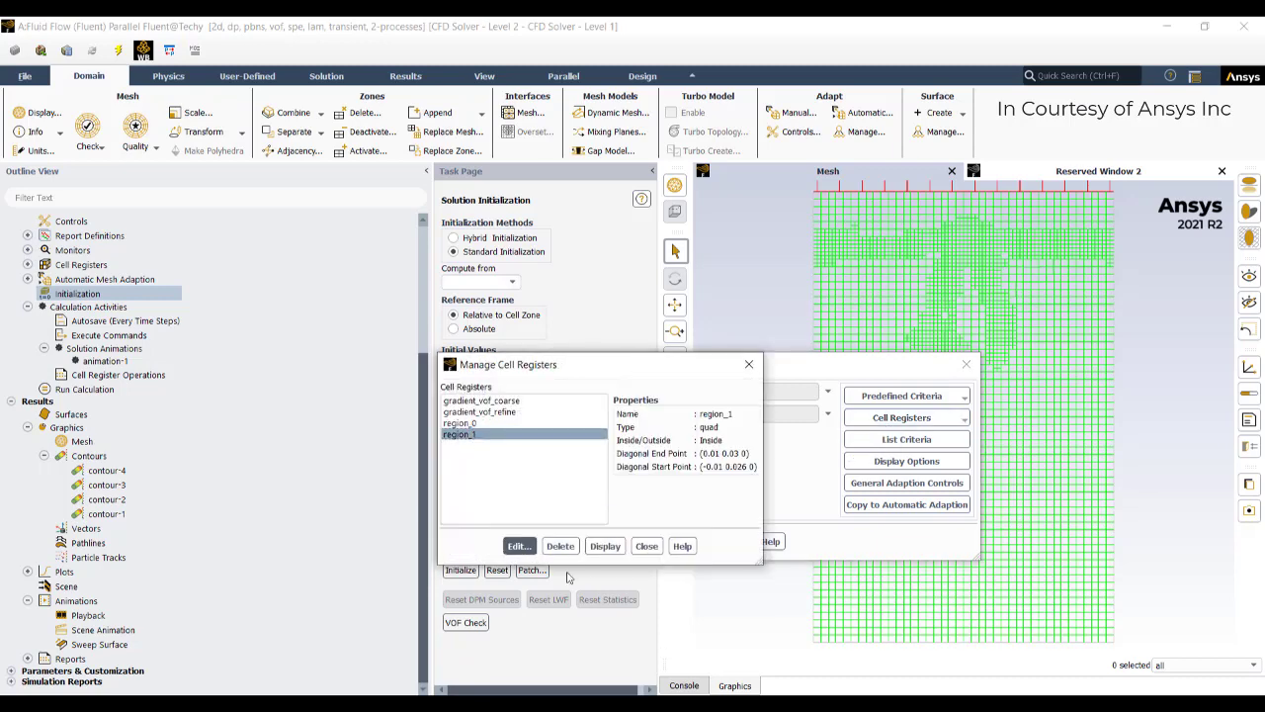
click(604, 546)
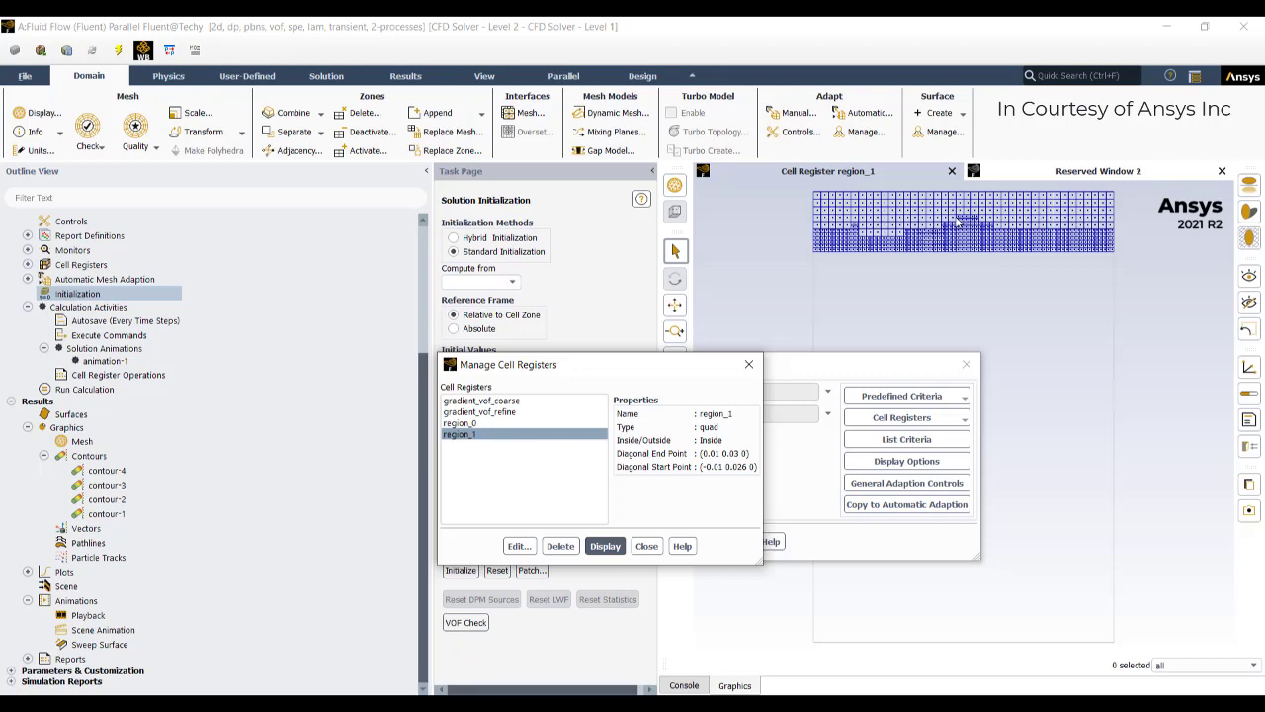
click(460, 423)
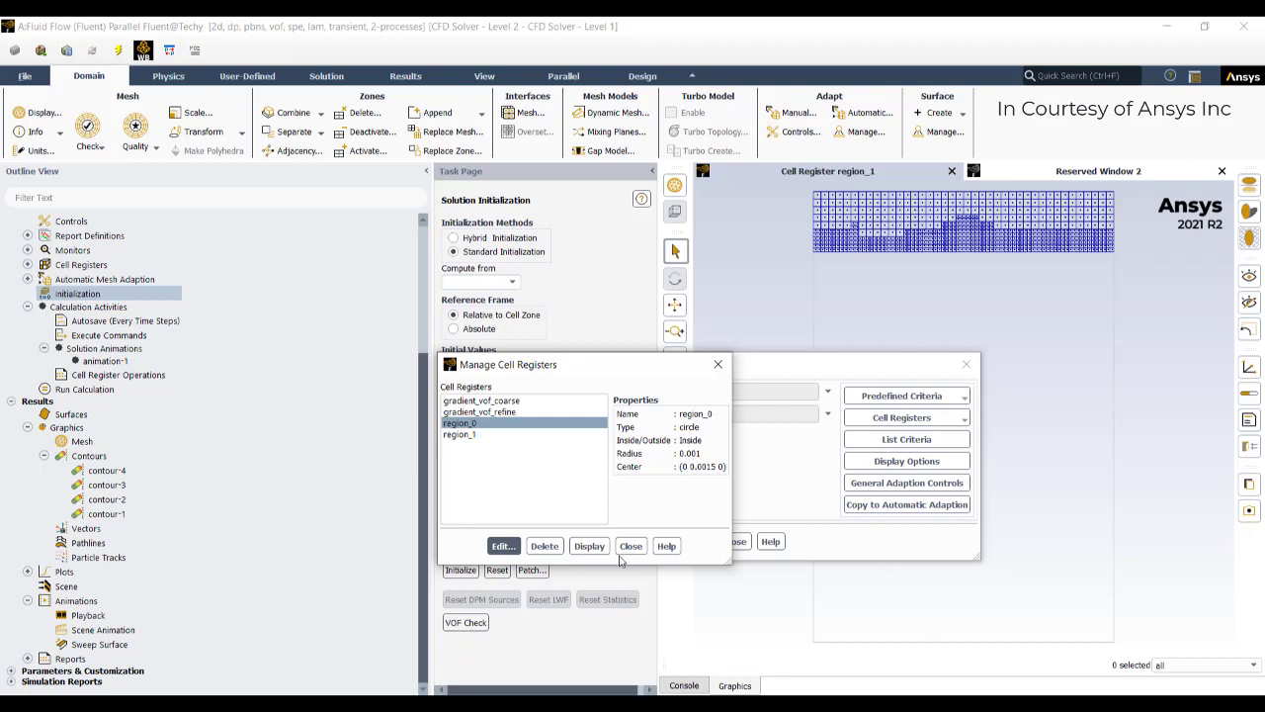
click(589, 545)
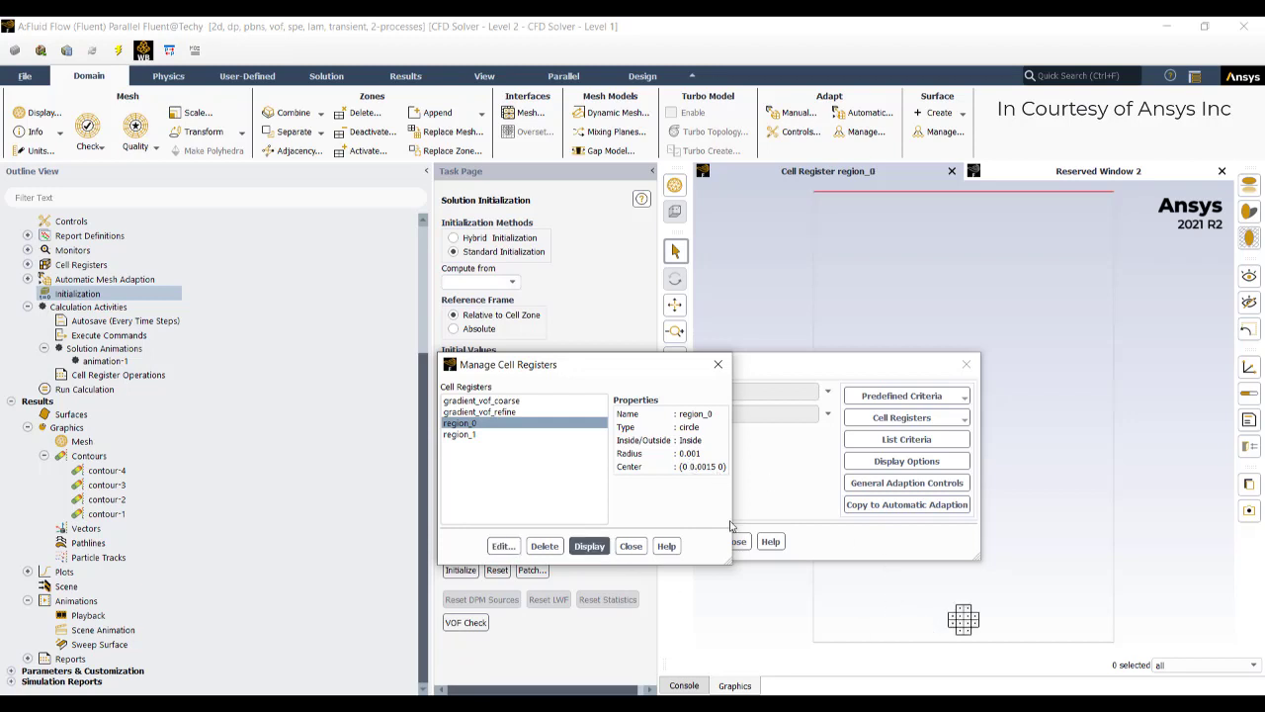
click(631, 545)
click(967, 364)
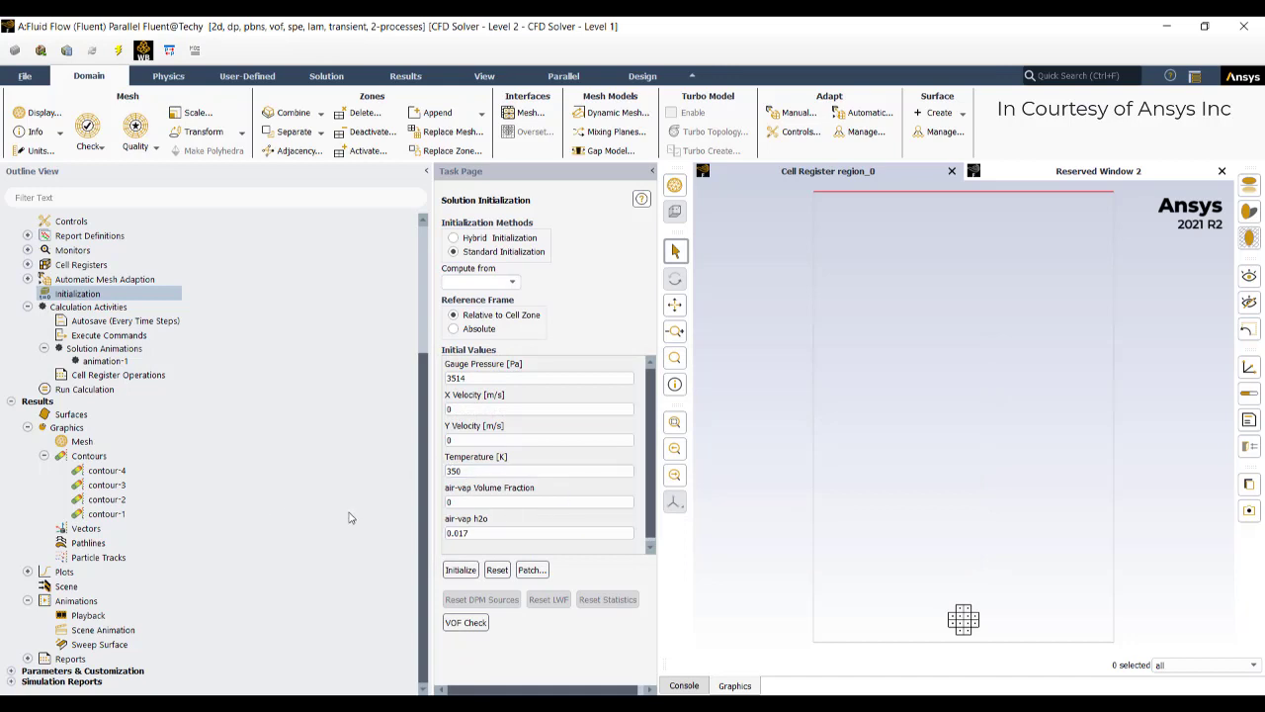
- Display the static temperature contour contour-4 for the mixture and close its settings
double_click(105, 470)
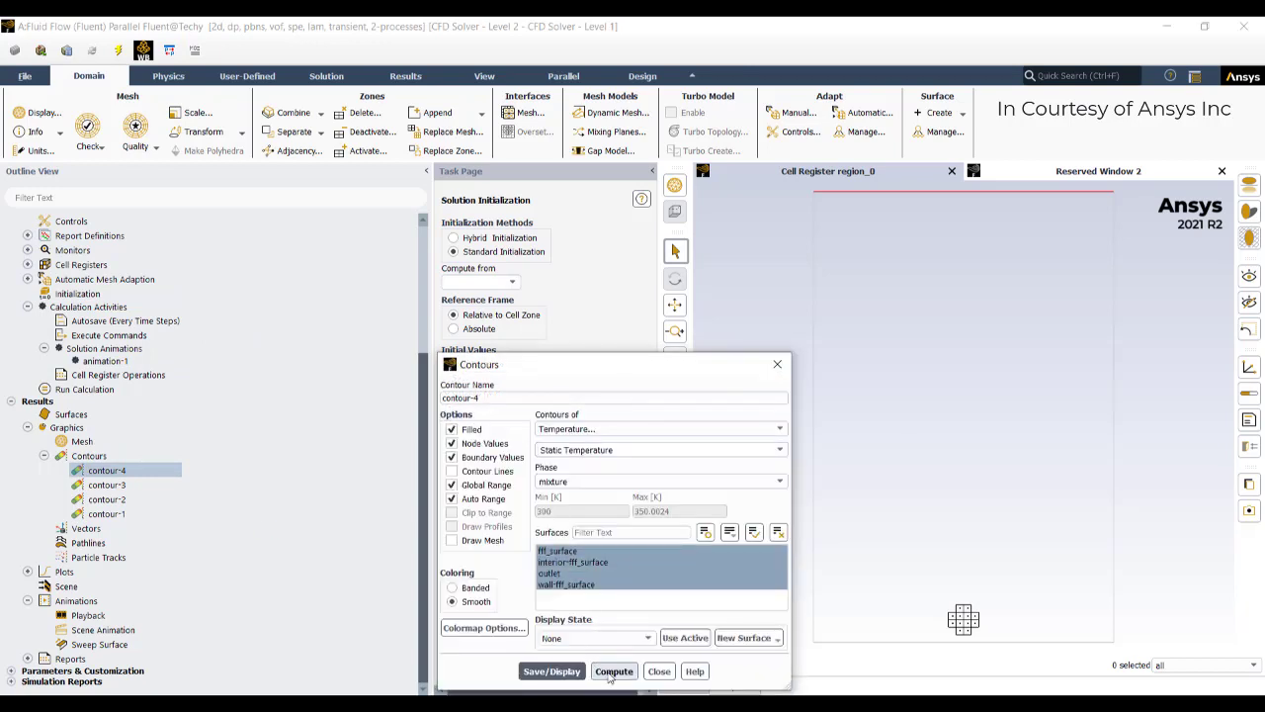
click(551, 677)
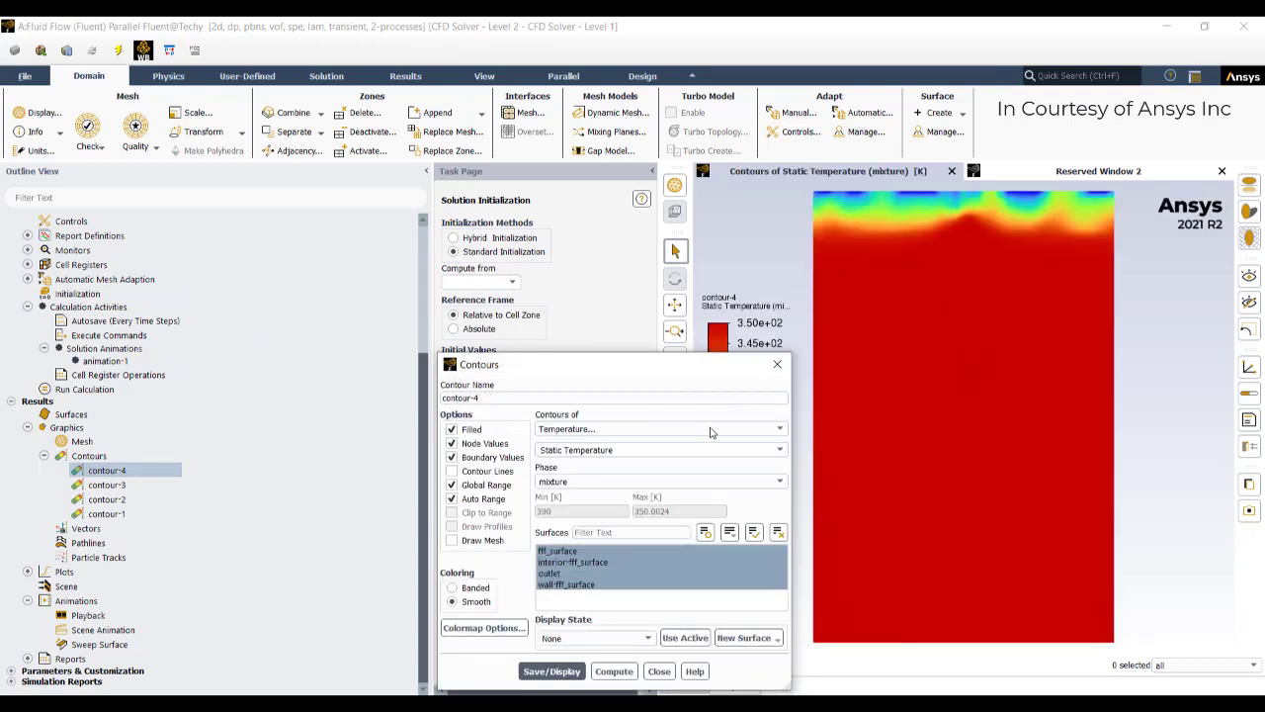
click(778, 364)
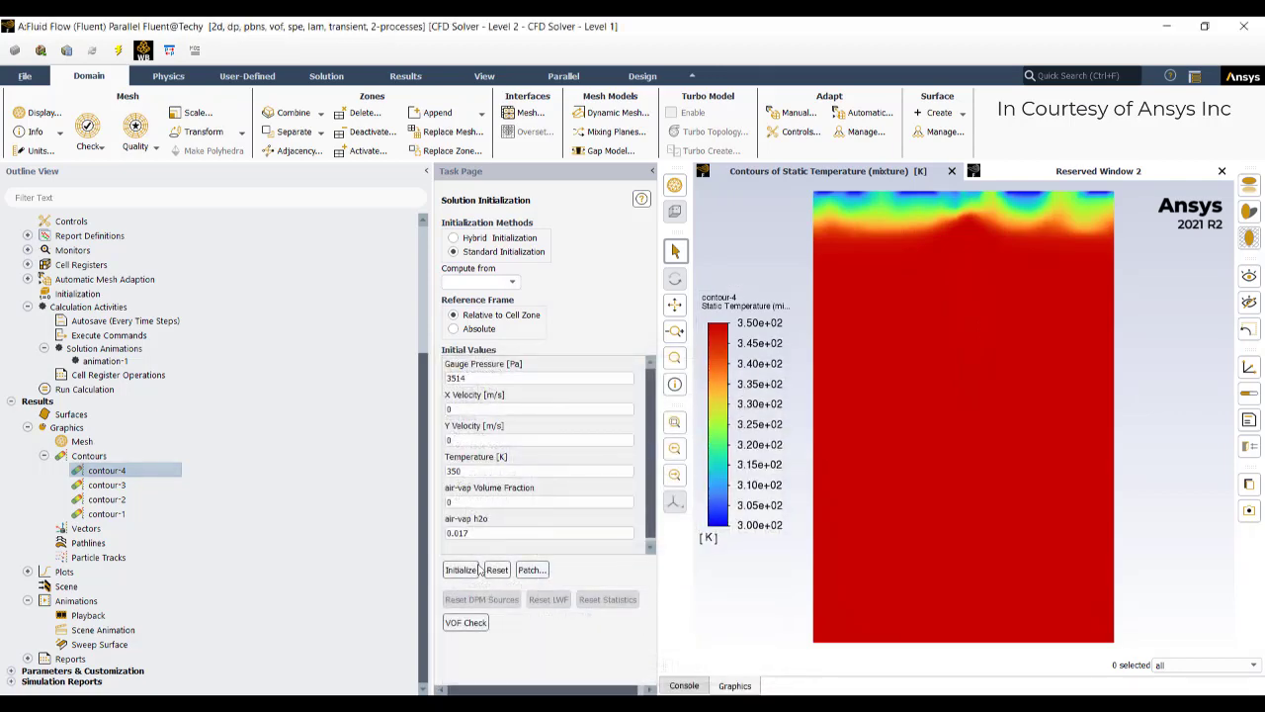
- Review the definition of contour-3, close it, and open the run calculation settings
double_click(107, 484)
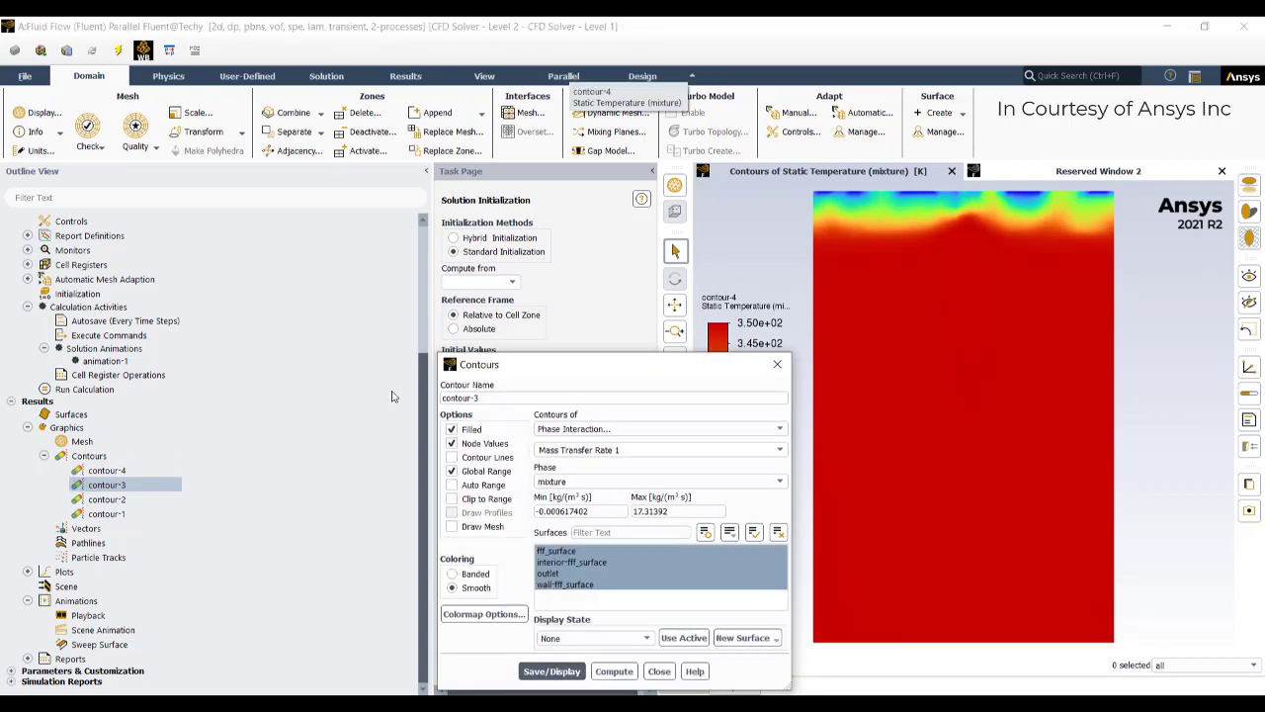
click(778, 366)
click(85, 391)
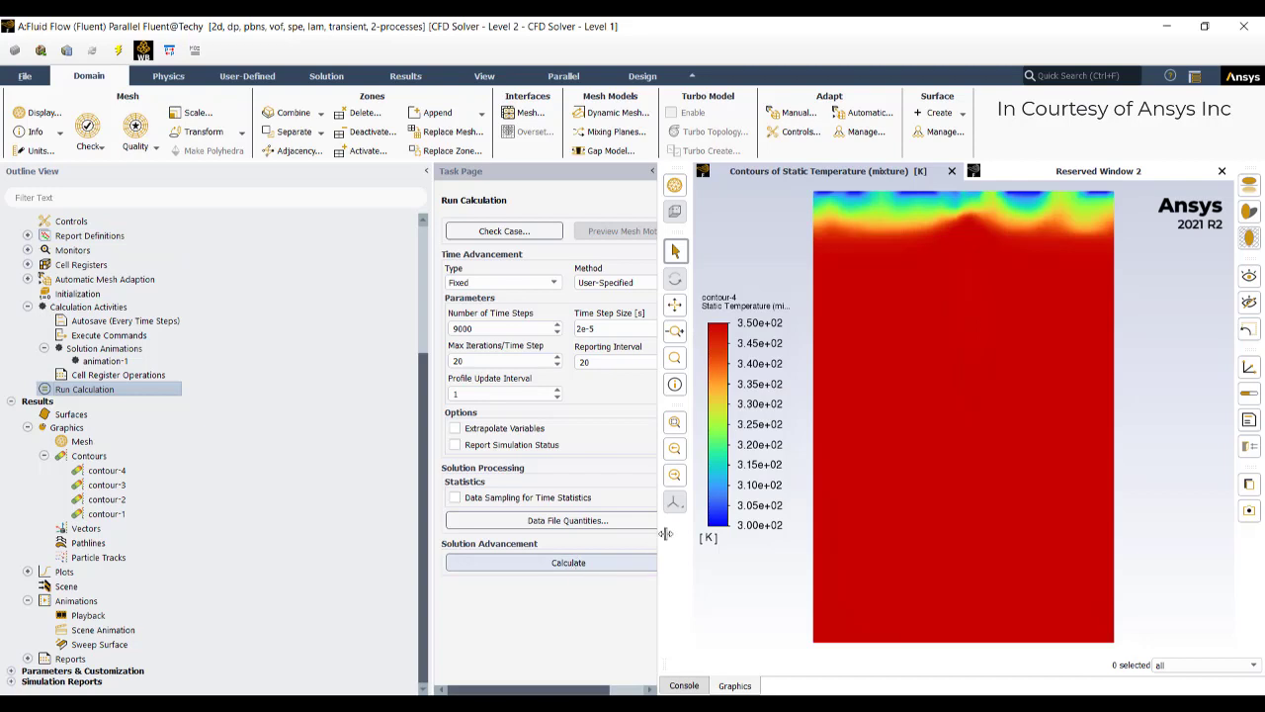
- Display contour-3 of Mass Transfer Rate 1, move its settings window clear of the color legend, and close it
double_click(109, 486)
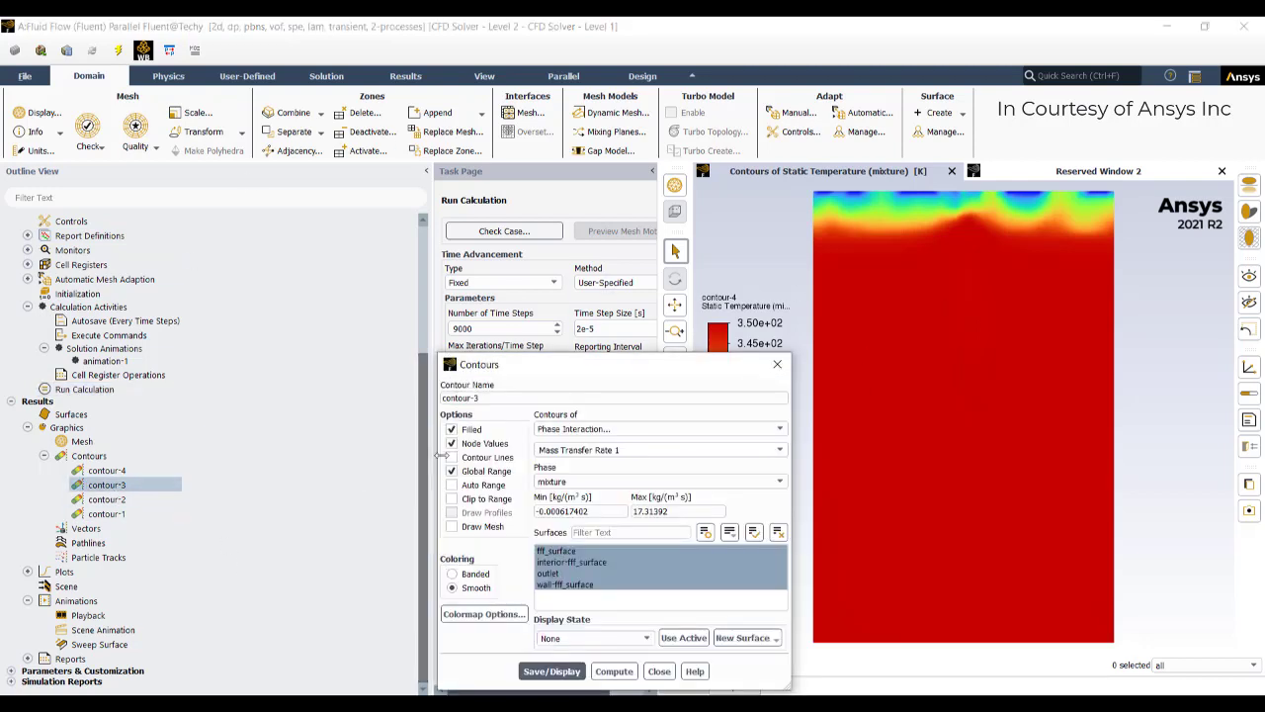
click(556, 671)
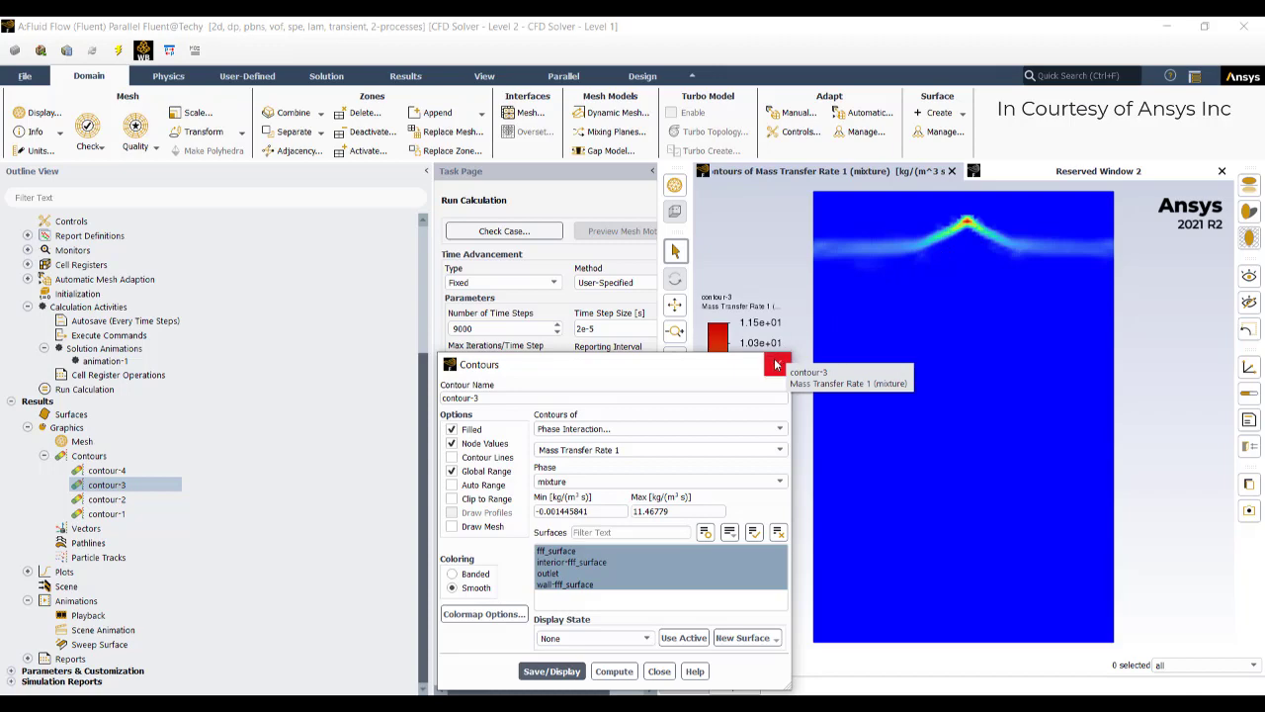
drag(631, 368, 466, 156)
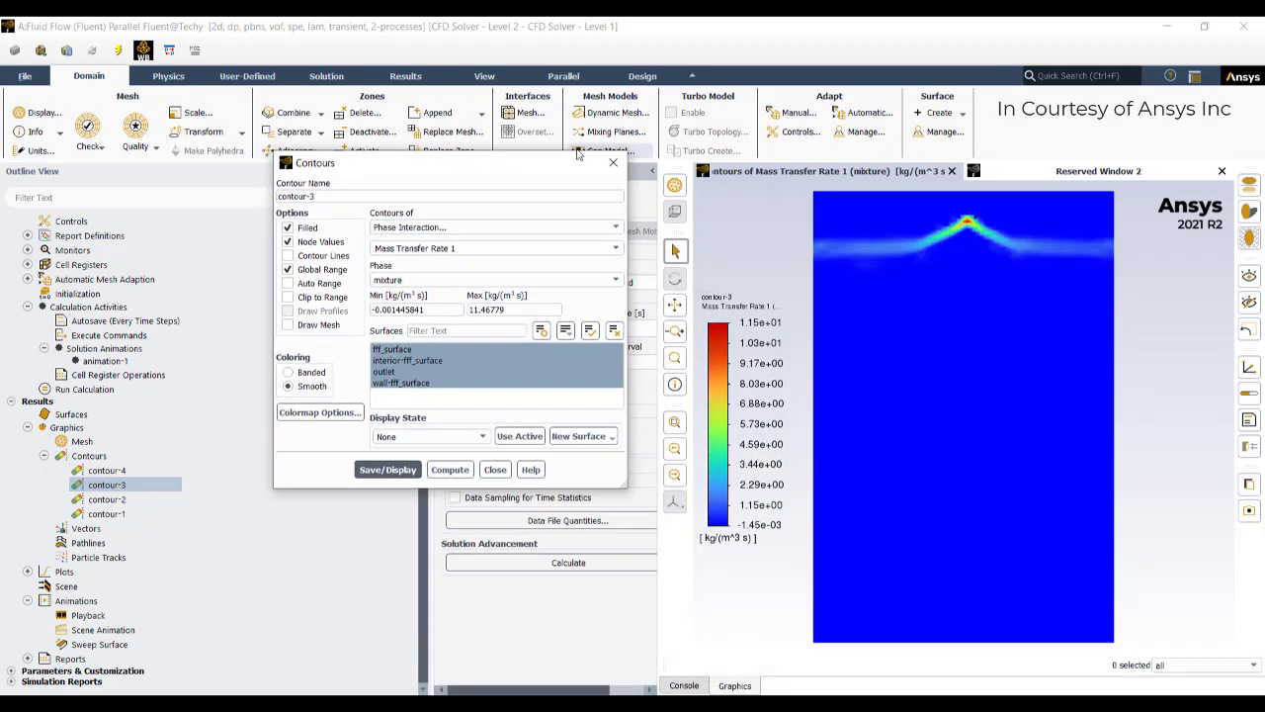
click(612, 154)
- Play back the animation-1 sequence of the water volume fraction, stop it partway, and close the playback
double_click(104, 361)
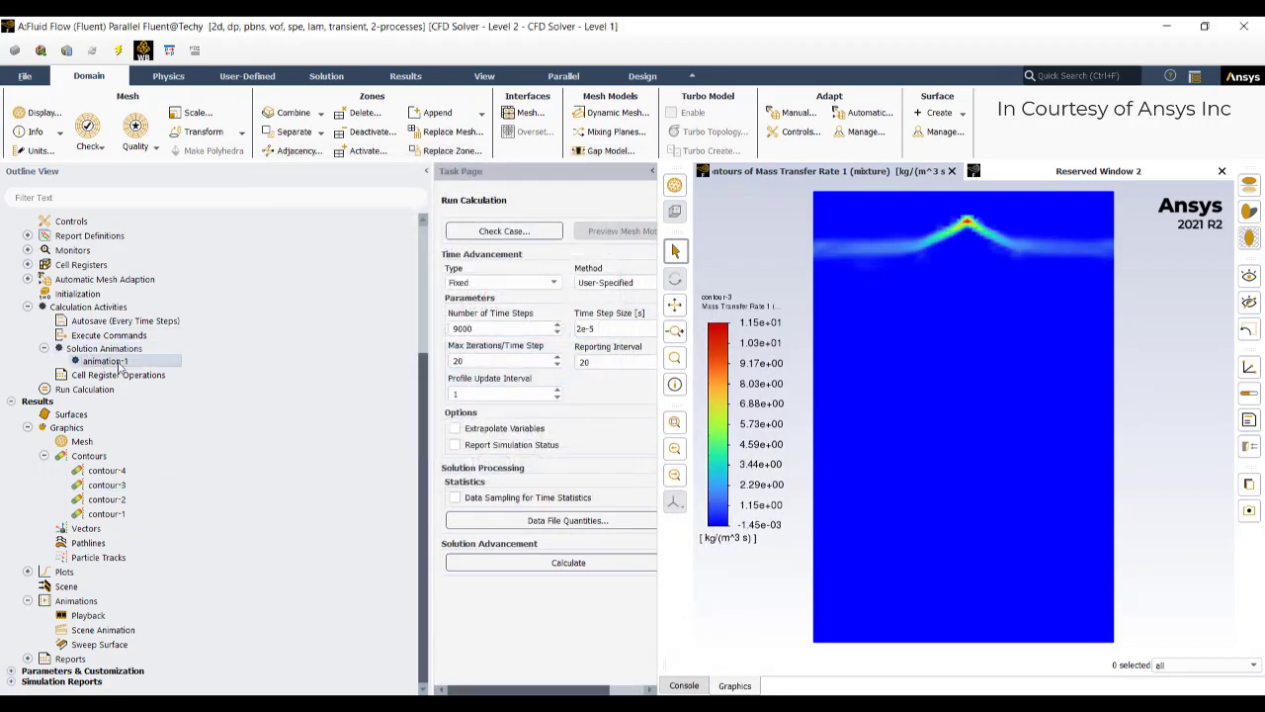
click(593, 511)
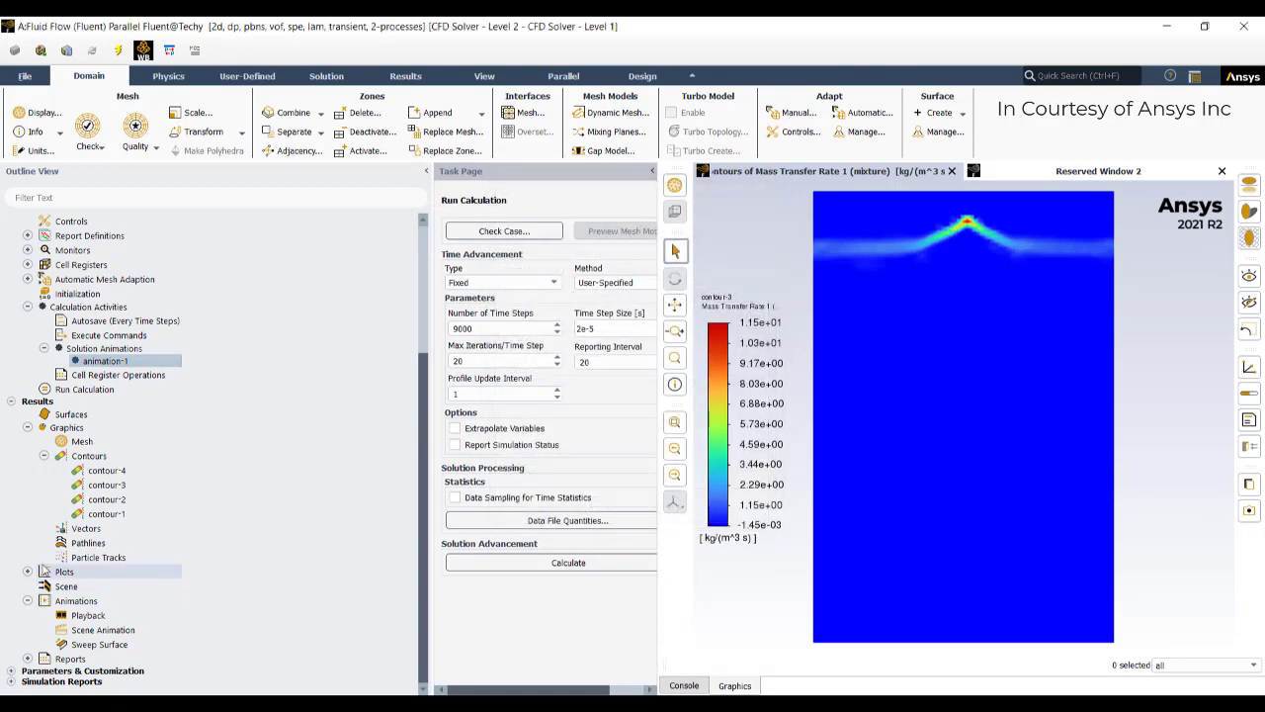
double_click(99, 616)
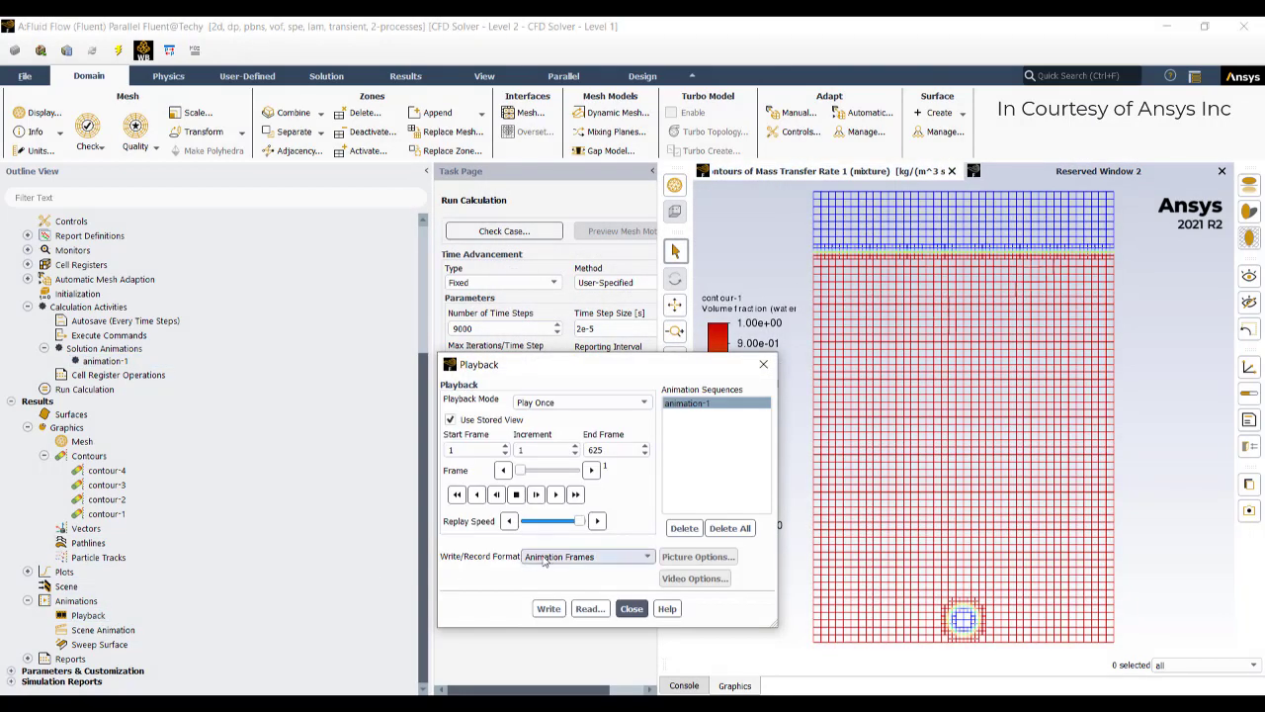
click(556, 494)
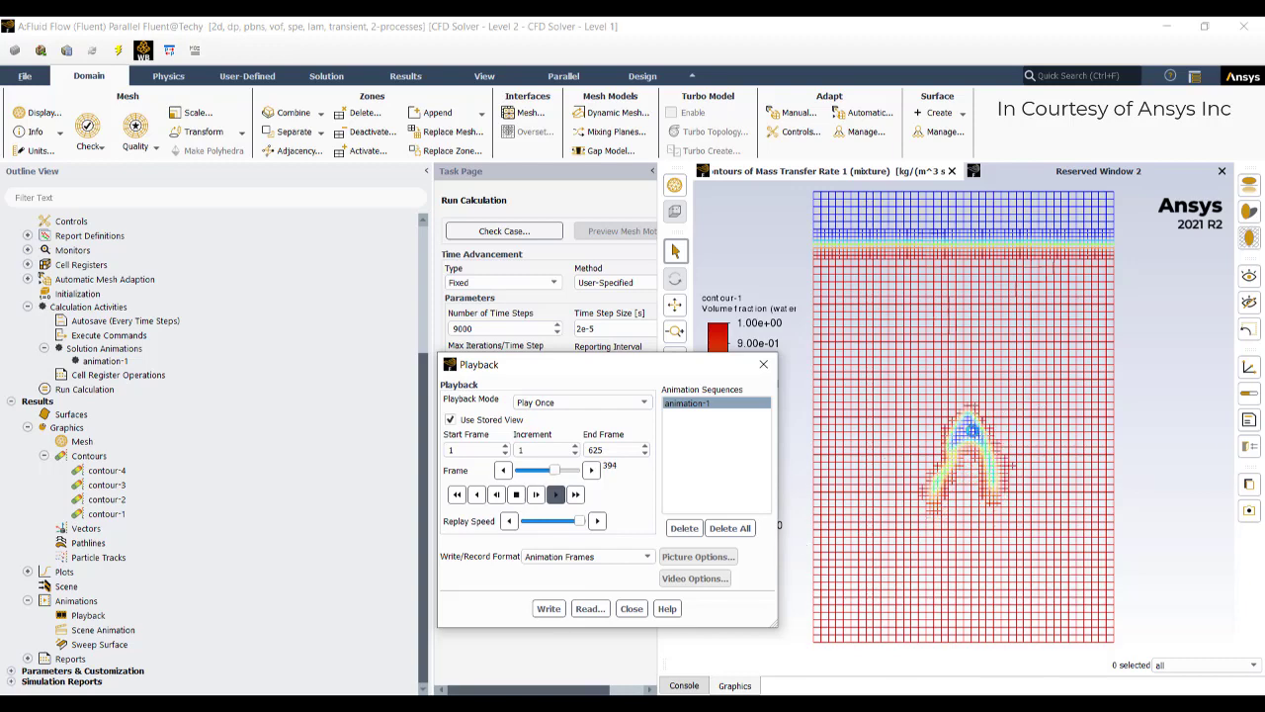
click(516, 494)
click(632, 608)
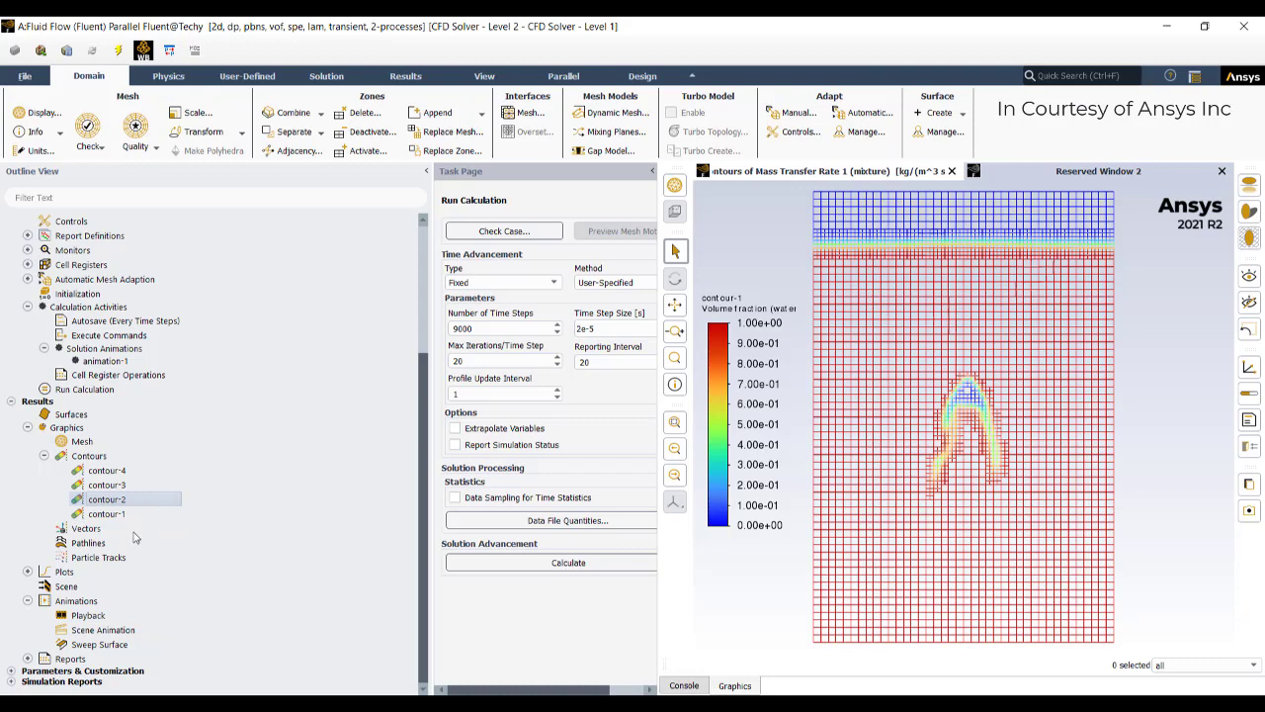
- Display contour-2 of the air-vap h2o mass fraction, and redisplay it with the user-defined memory User Memory 0
double_click(139, 501)
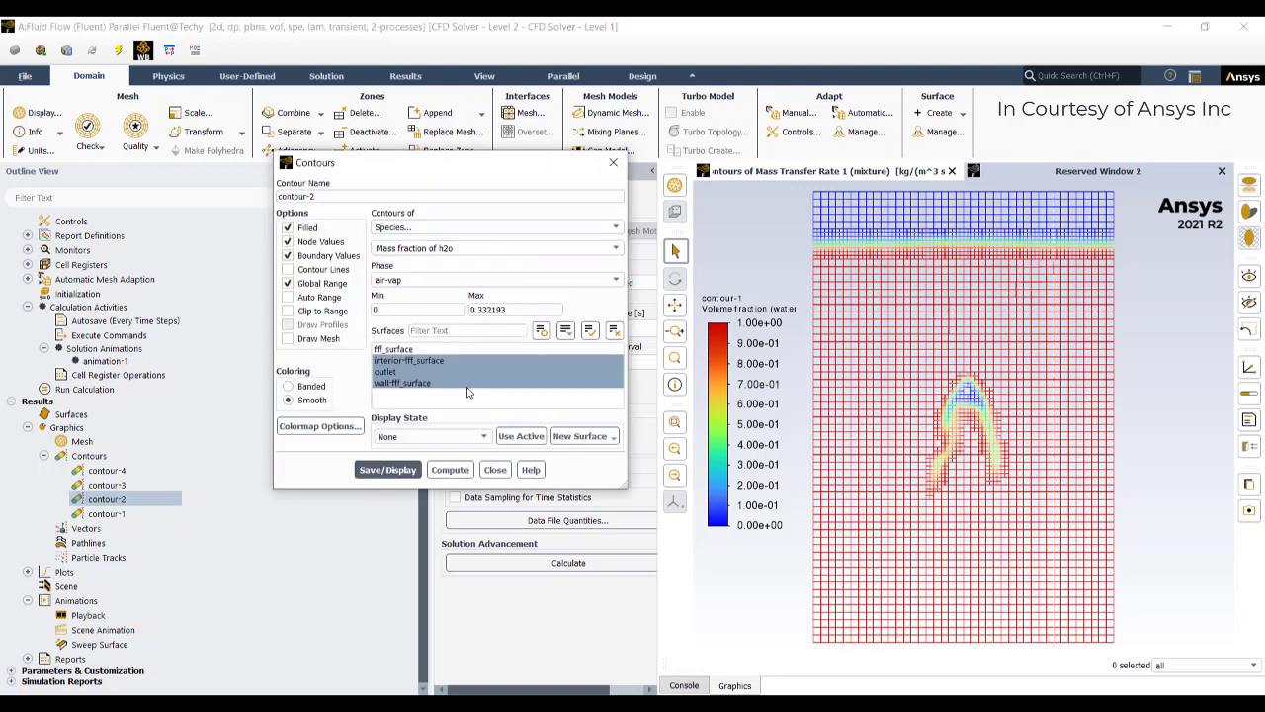
click(388, 469)
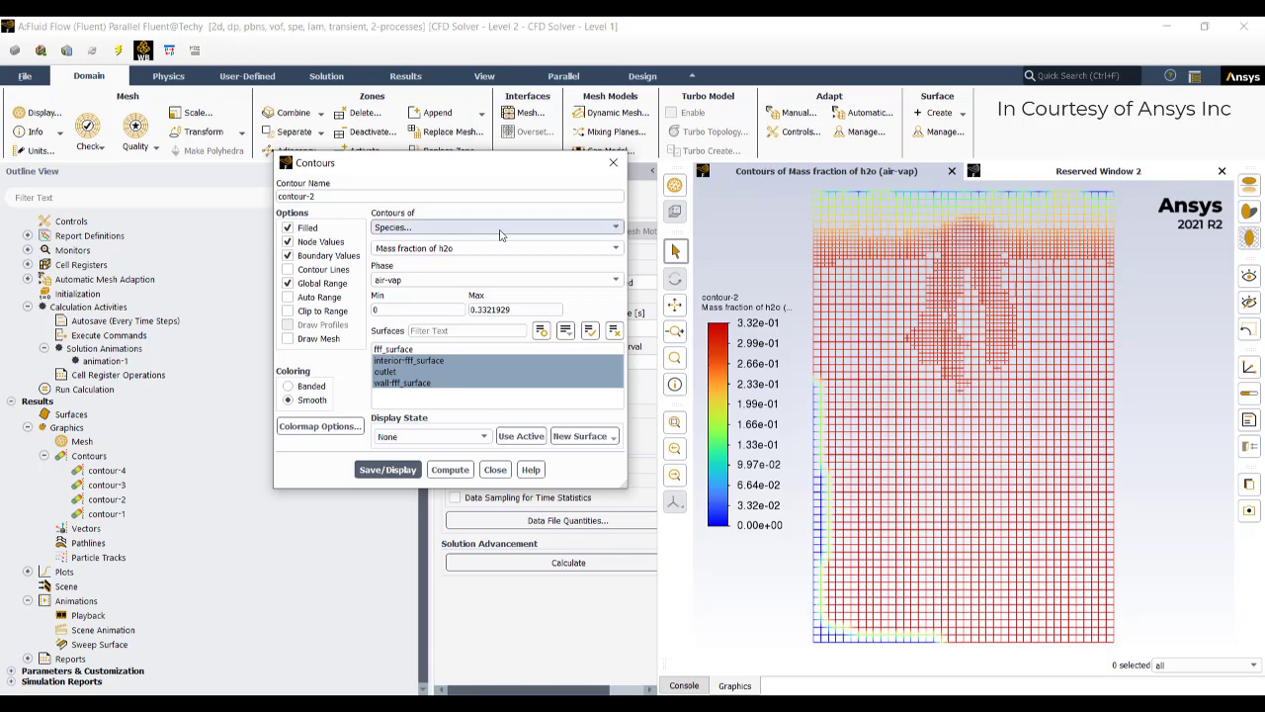
click(500, 228)
click(429, 259)
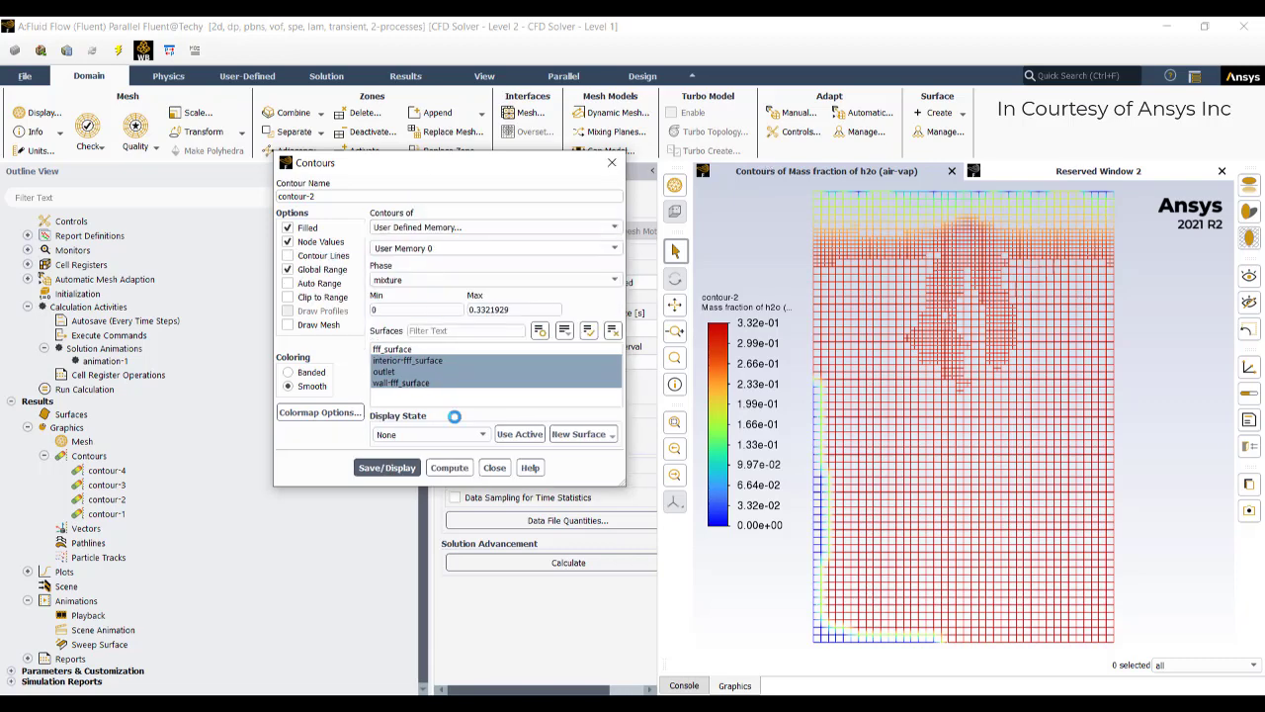
click(389, 469)
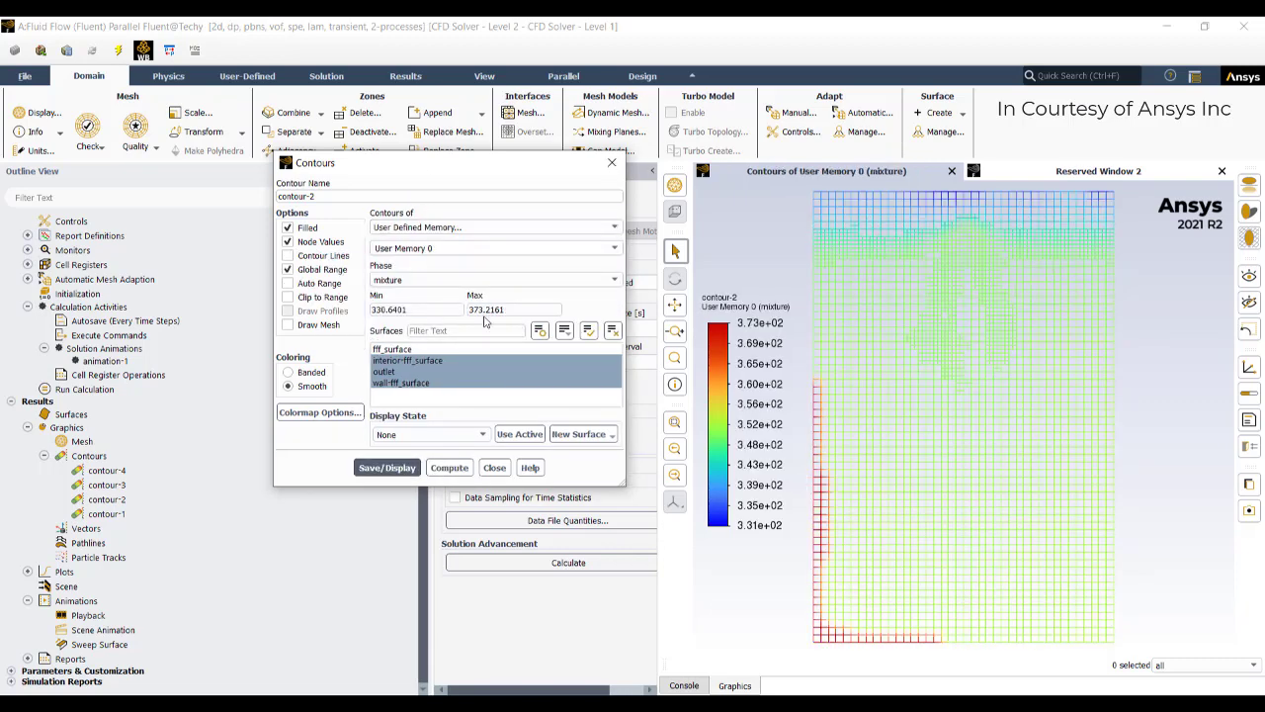
- Change contour-2 to the phase interaction quantity Mass Transfer Rate 1, save and display it, and close its settings
click(512, 229)
click(445, 238)
click(406, 468)
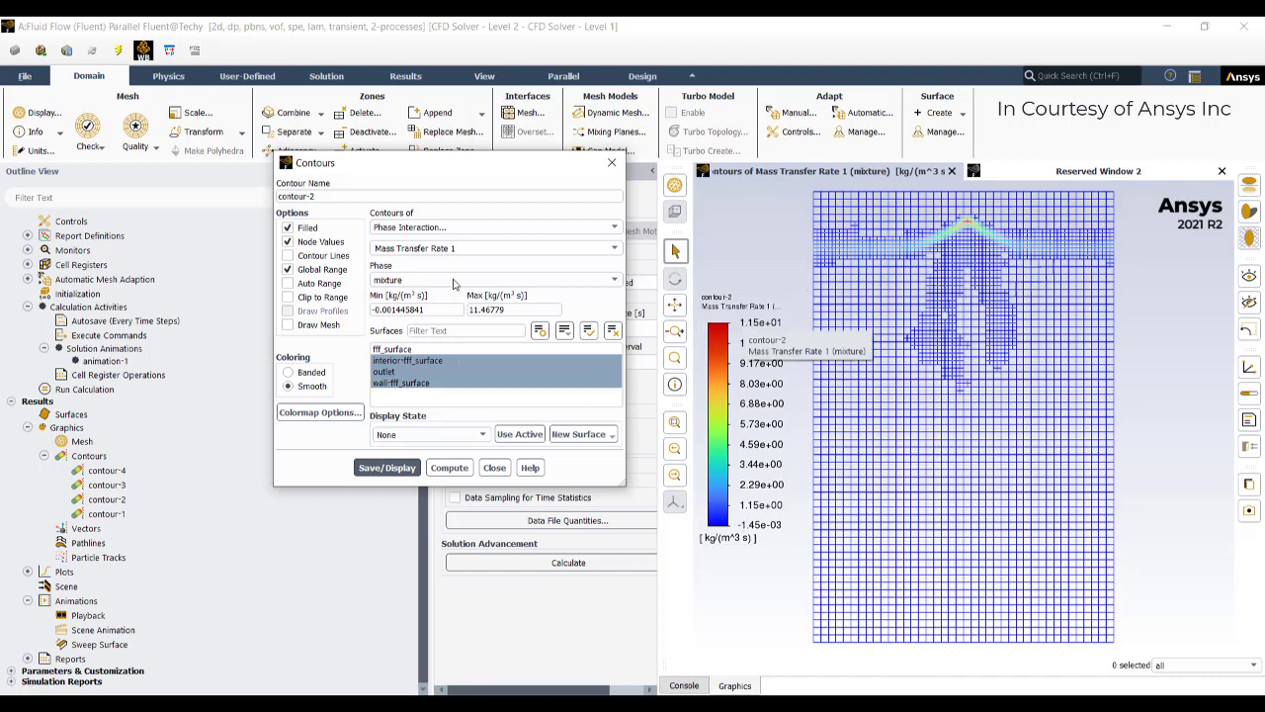
click(612, 162)
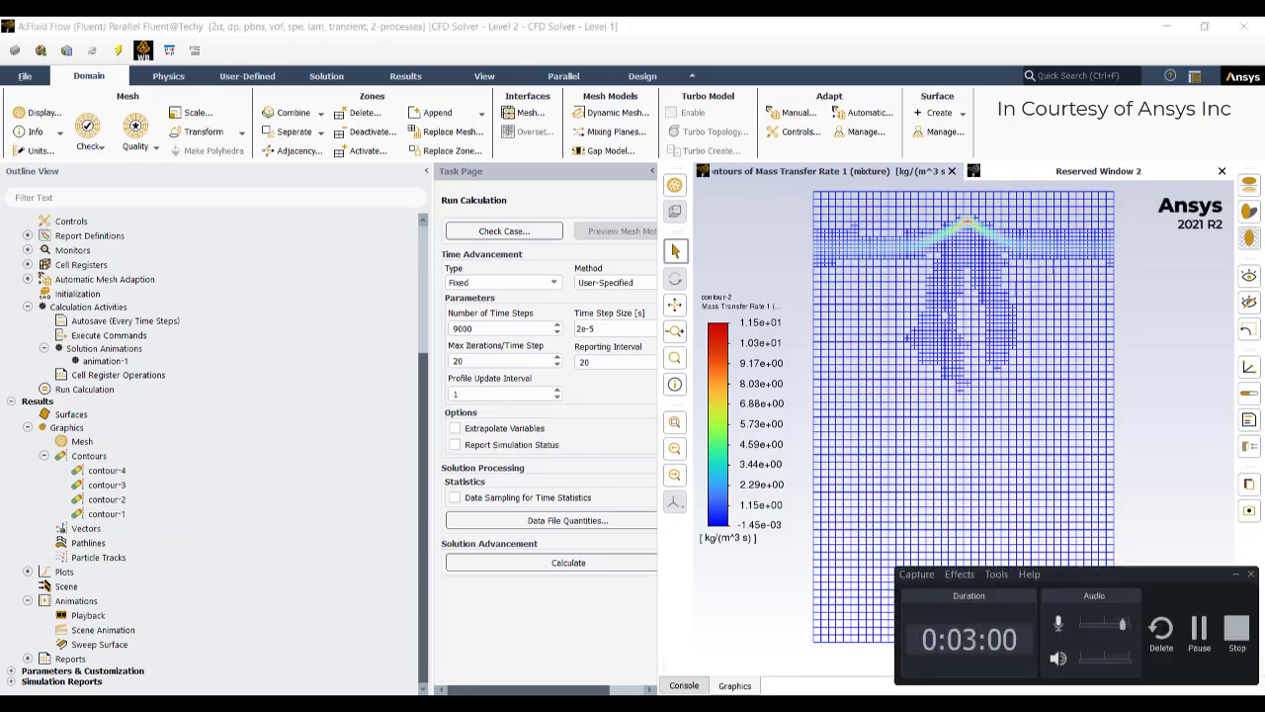
click(1236, 627)
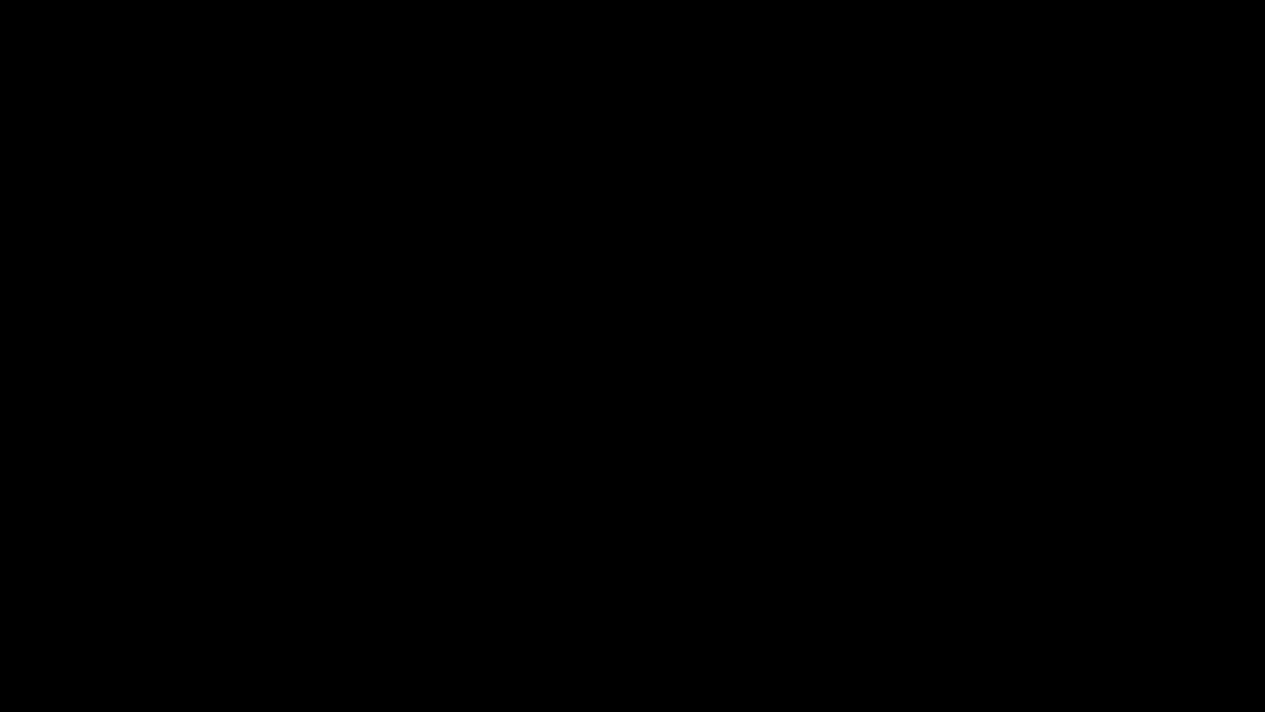